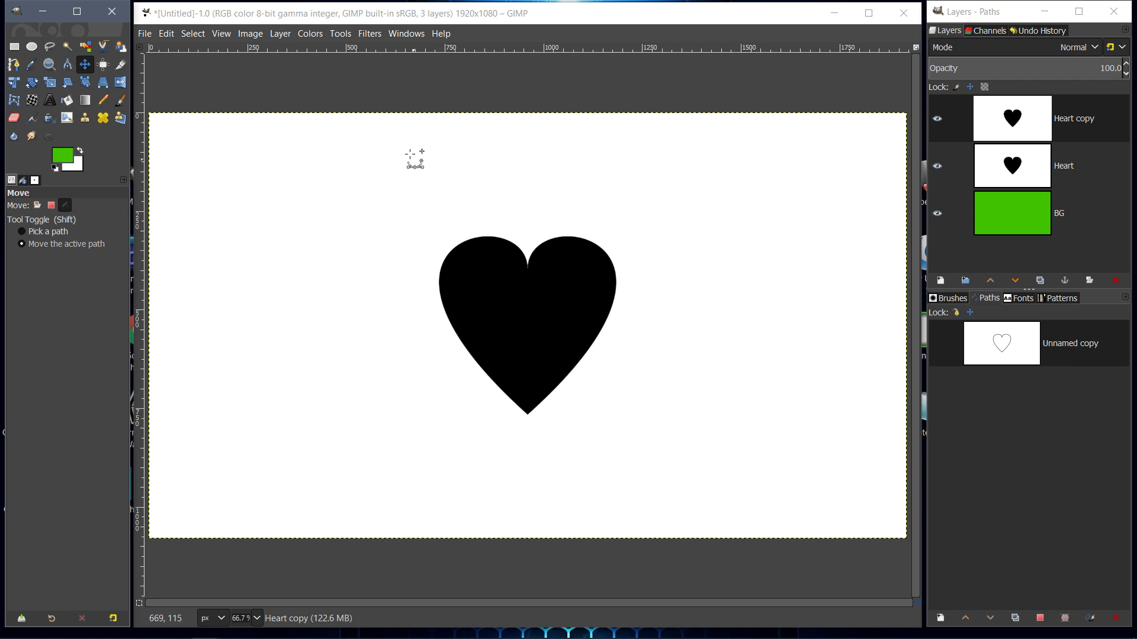
- Make Heart copy the active layer and go to Layer > Transparency for Color to Alpha
click(431, 17)
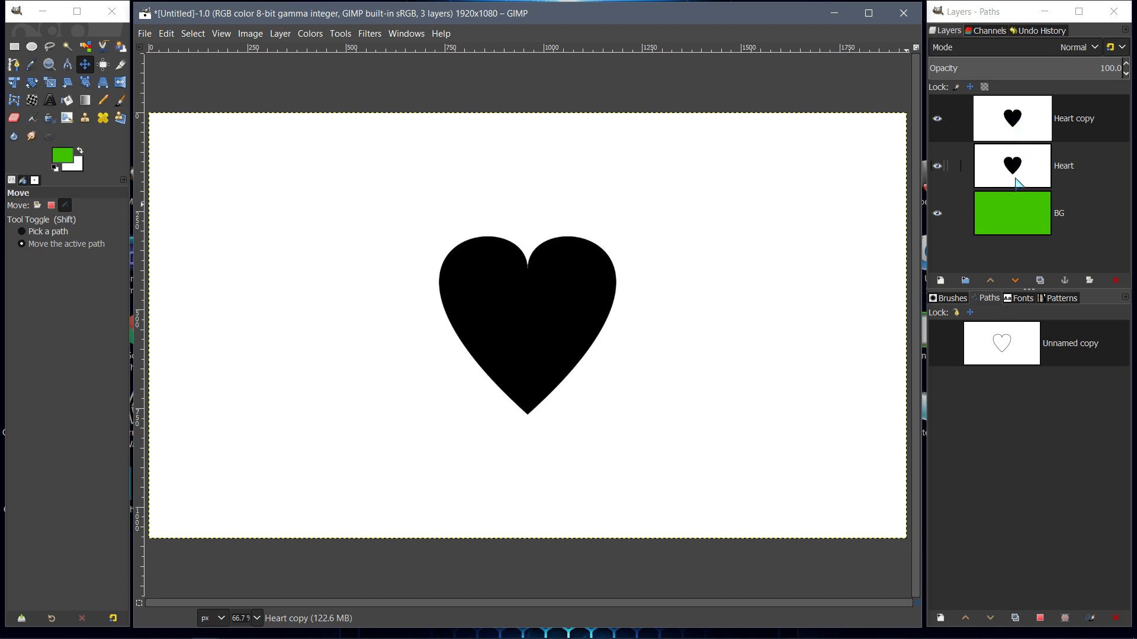
double_click(1017, 130)
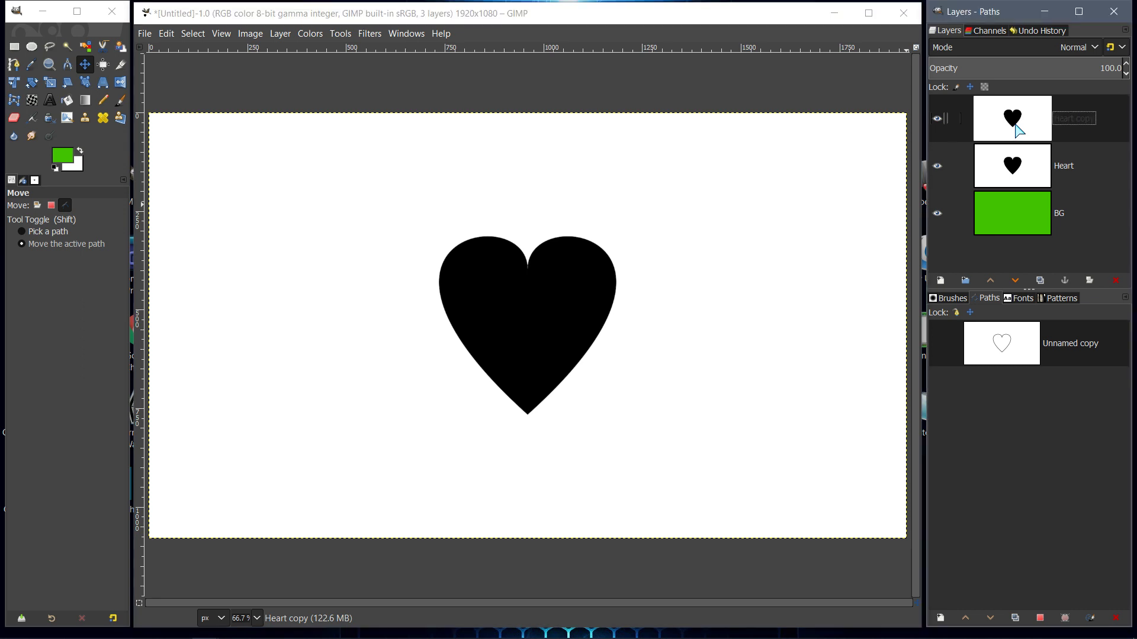
click(1013, 173)
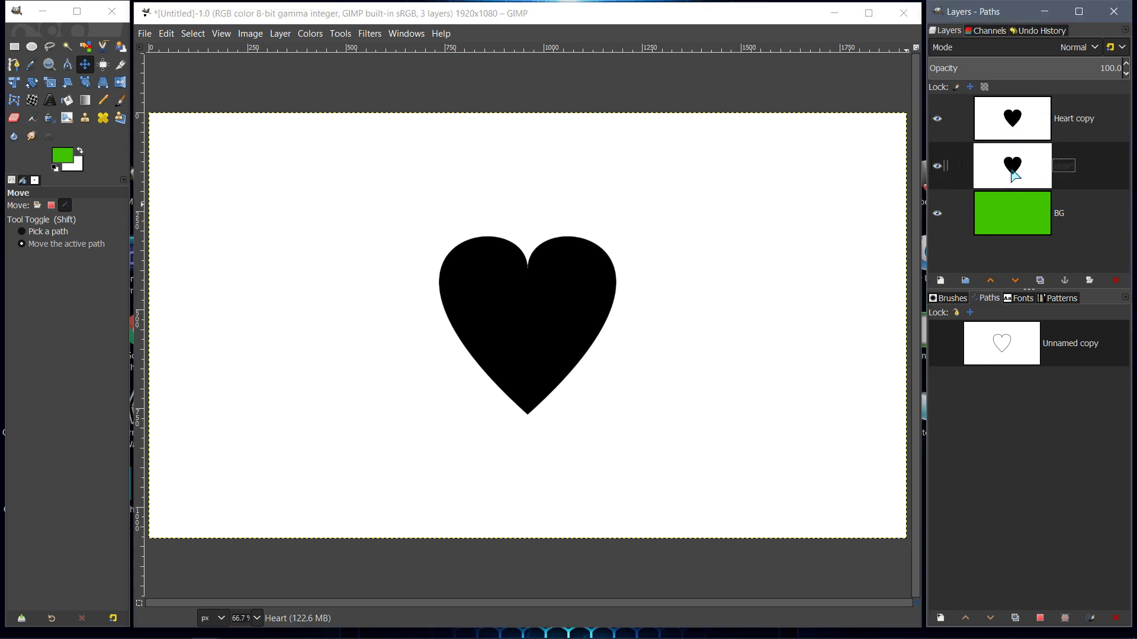
double_click(1007, 126)
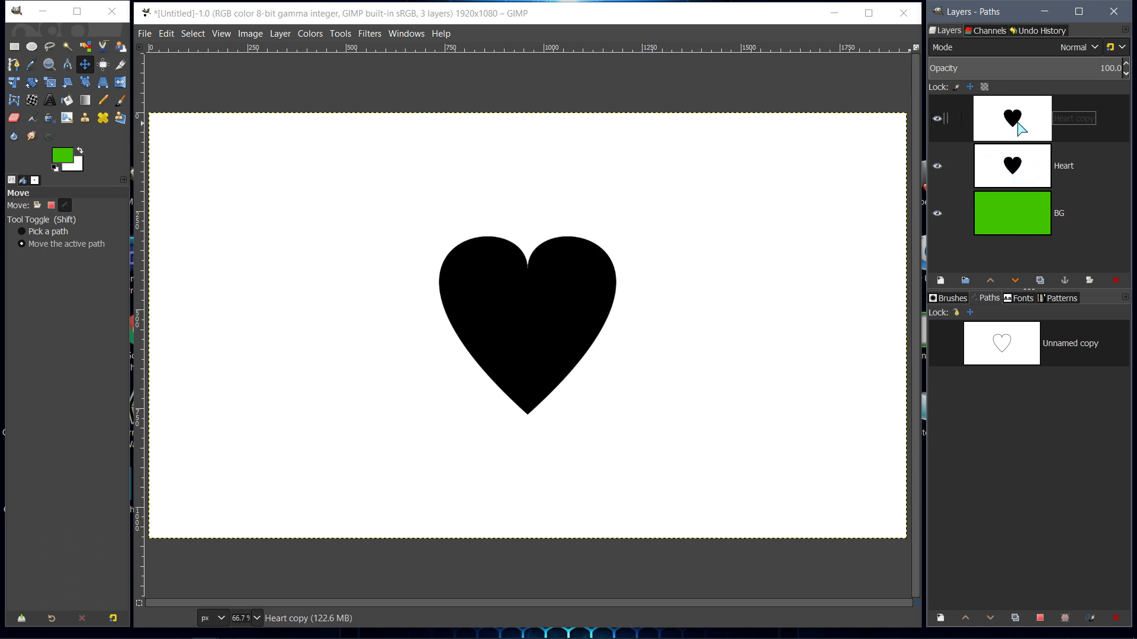
click(281, 34)
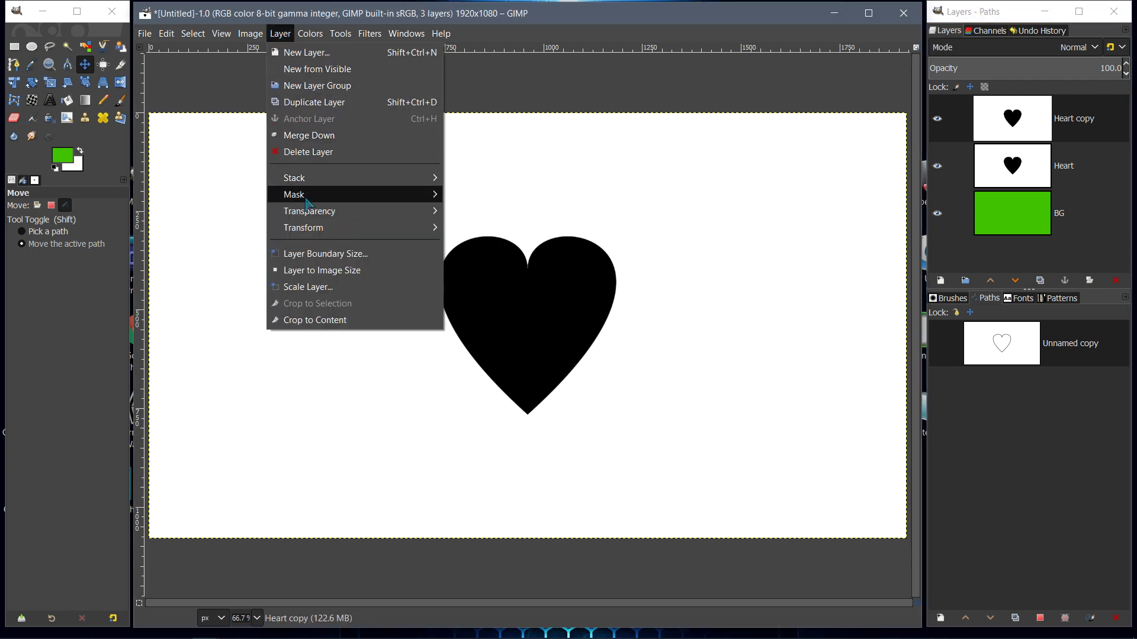
mouse_move(303, 214)
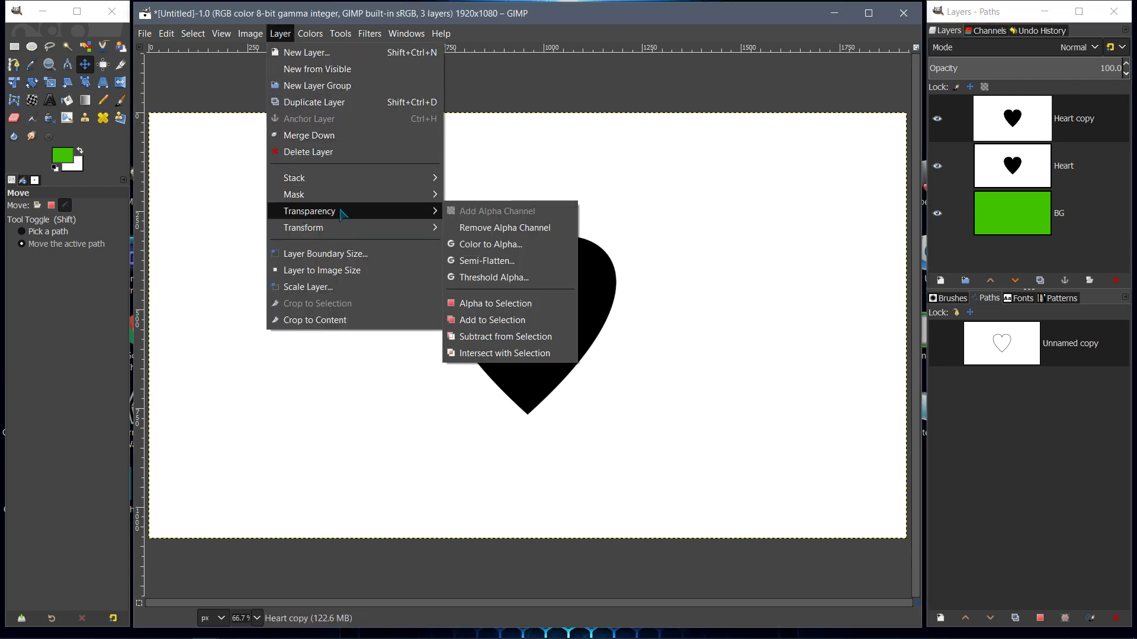
- Start Color to Alpha on Heart copy, move its dialog aside, and hide the Heart layer
click(470, 245)
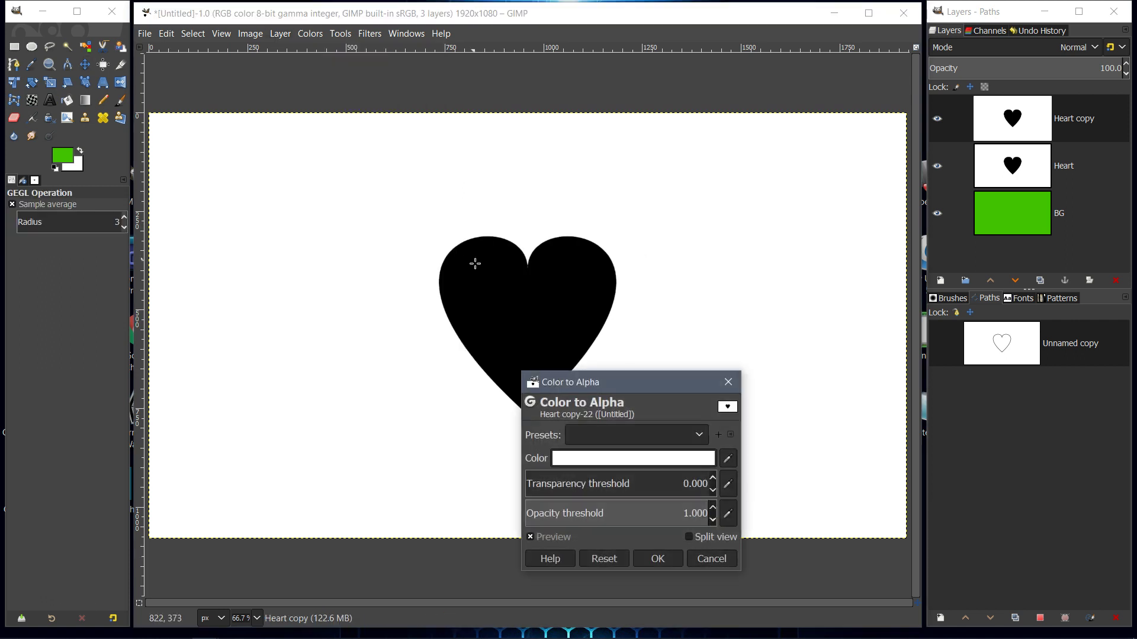
drag(630, 382, 284, 191)
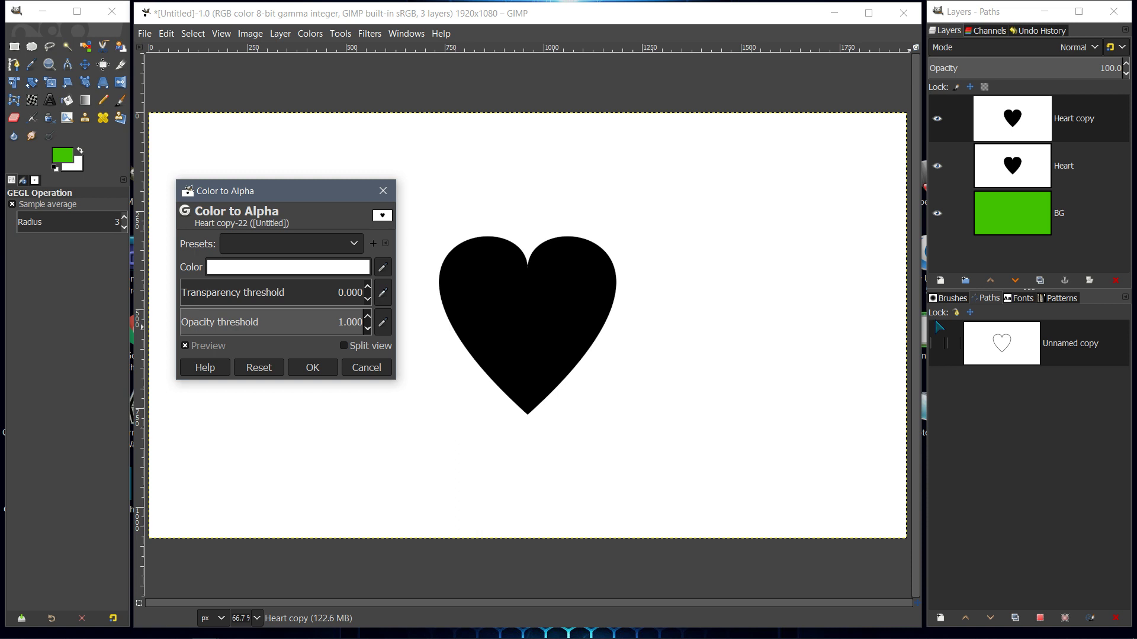
click(936, 166)
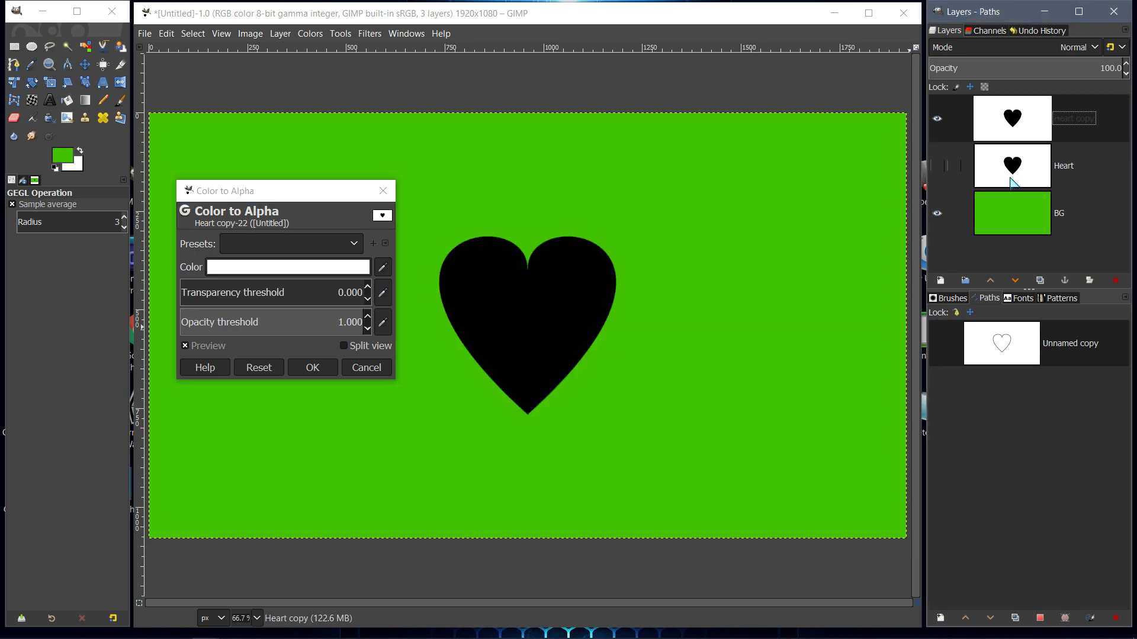
click(937, 168)
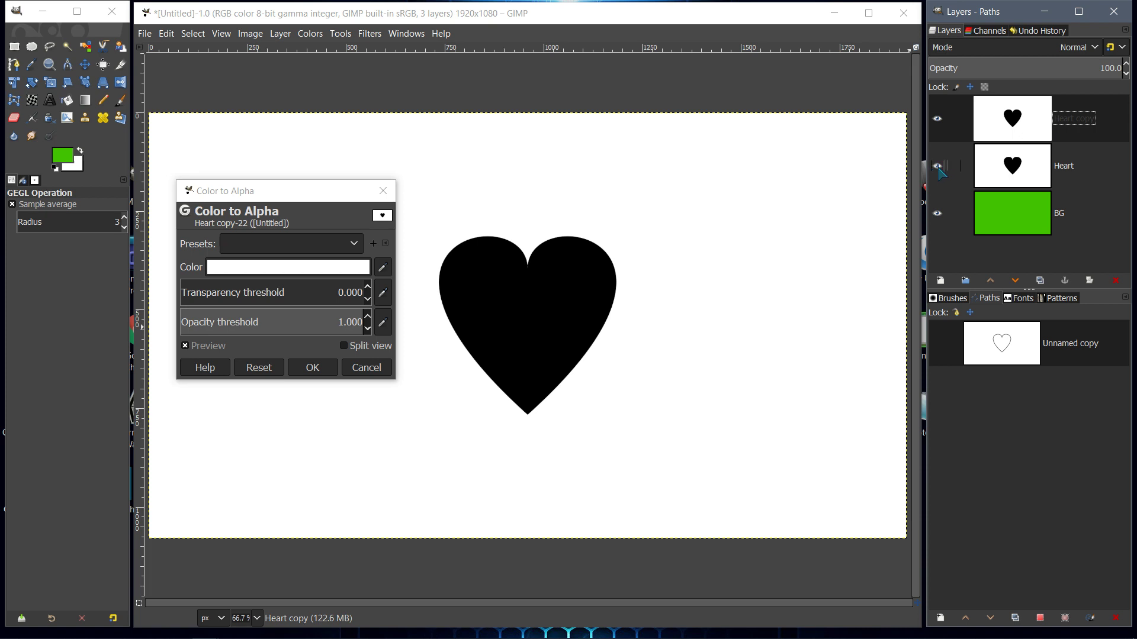
click(938, 168)
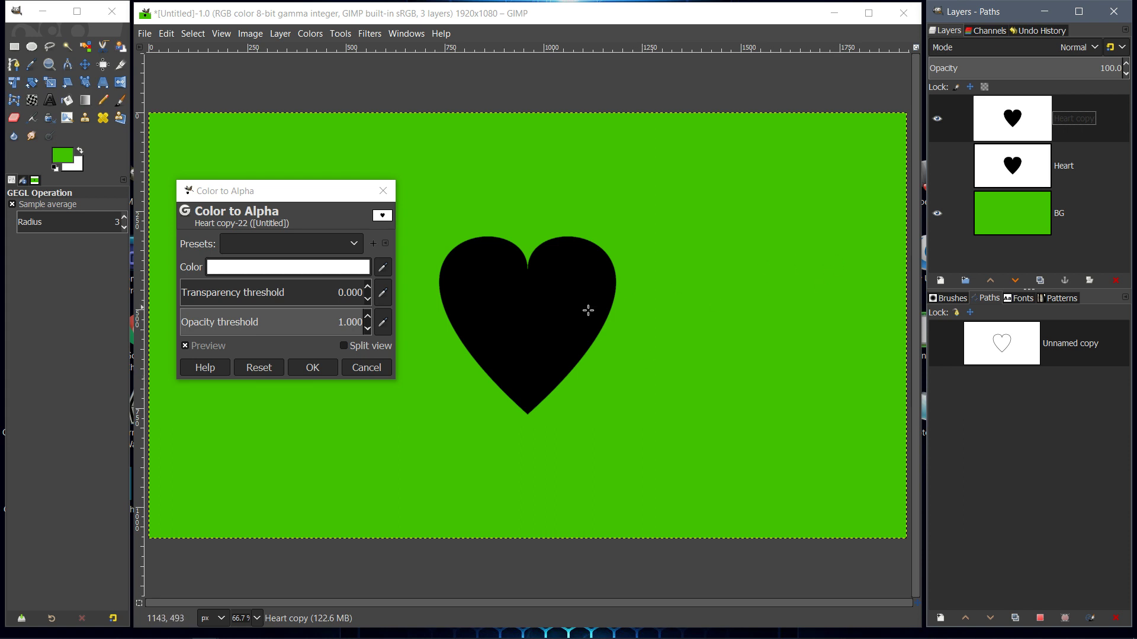
click(245, 268)
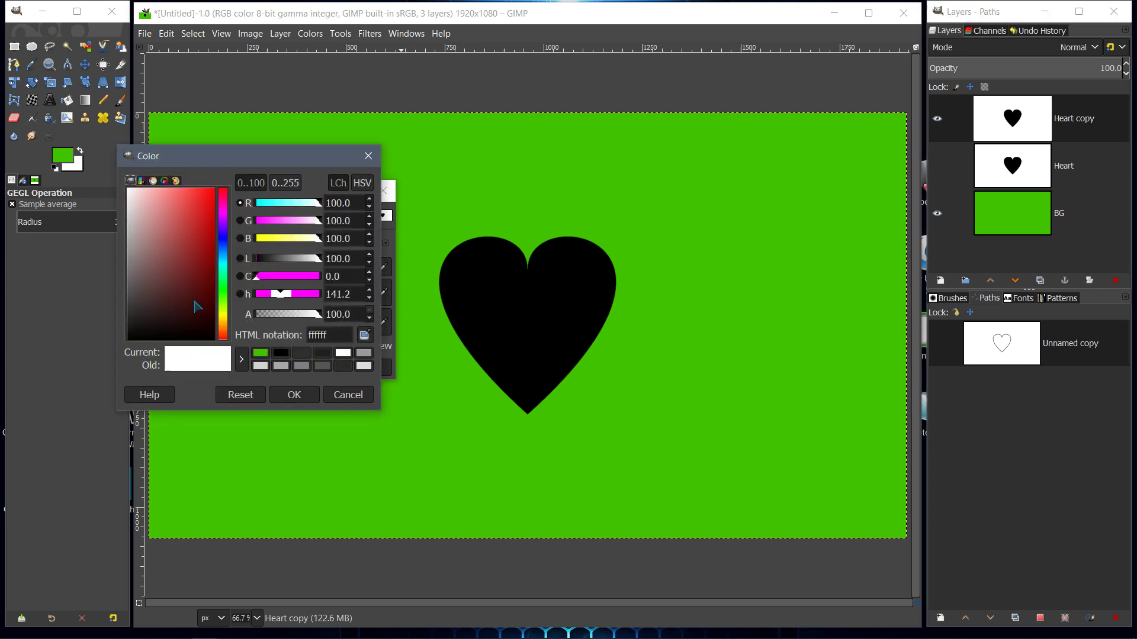
drag(216, 320, 249, 373)
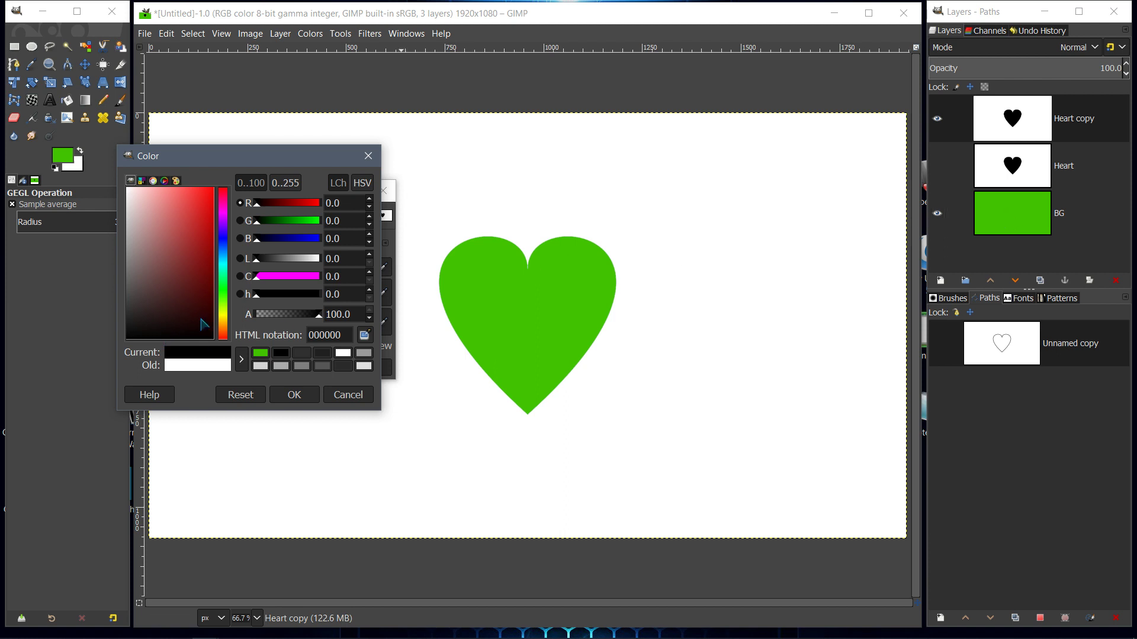
drag(204, 324, 118, 174)
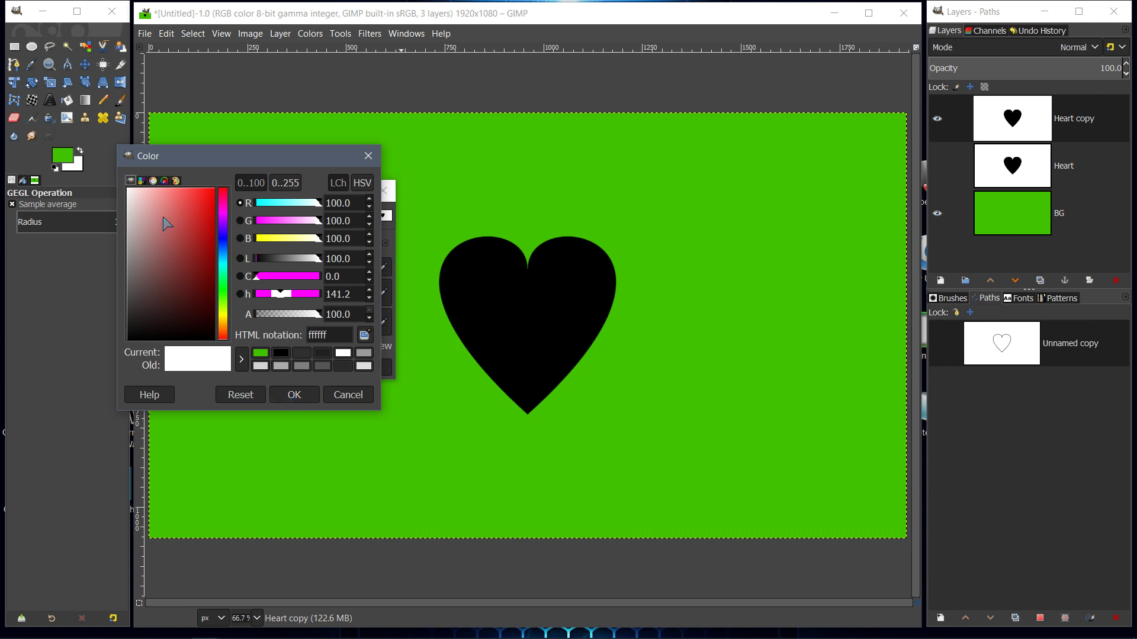
drag(200, 296, 118, 175)
- Confirm white and apply Color to Alpha to the Heart copy layer
click(295, 395)
click(315, 365)
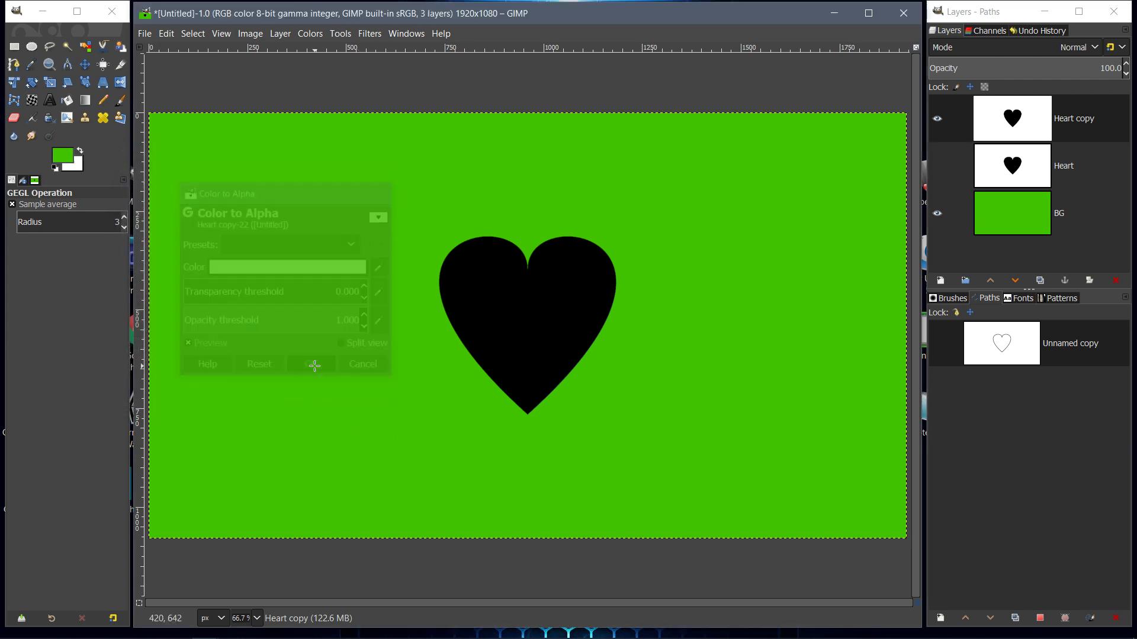
double_click(1013, 137)
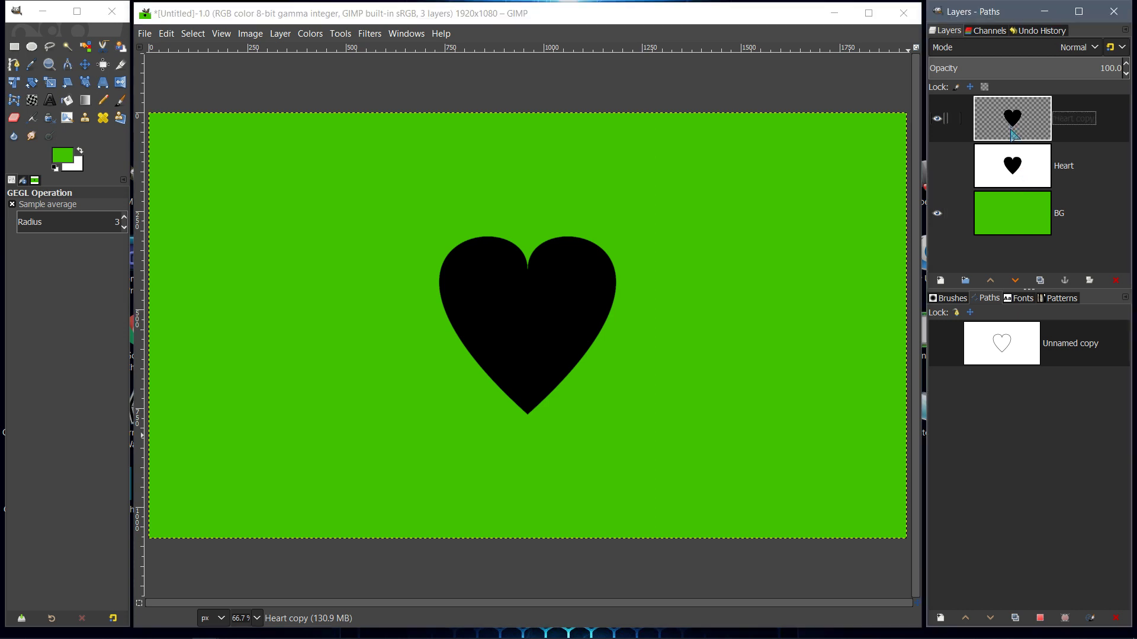
- Show and select the Heart layer, then repeat Color to Alpha on it
click(937, 166)
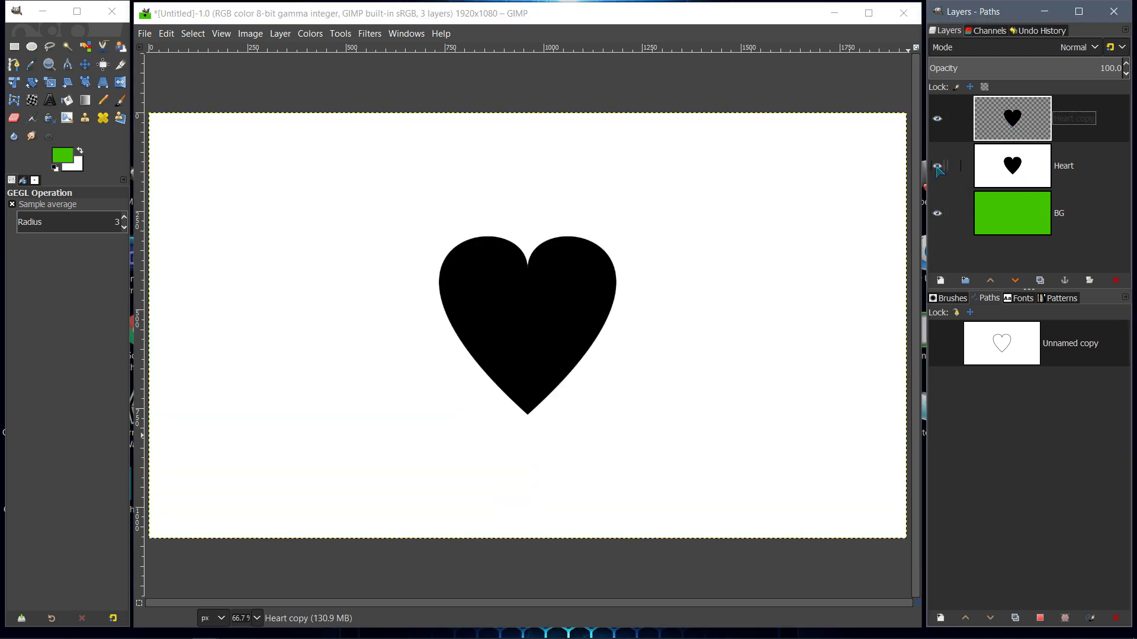
click(1033, 177)
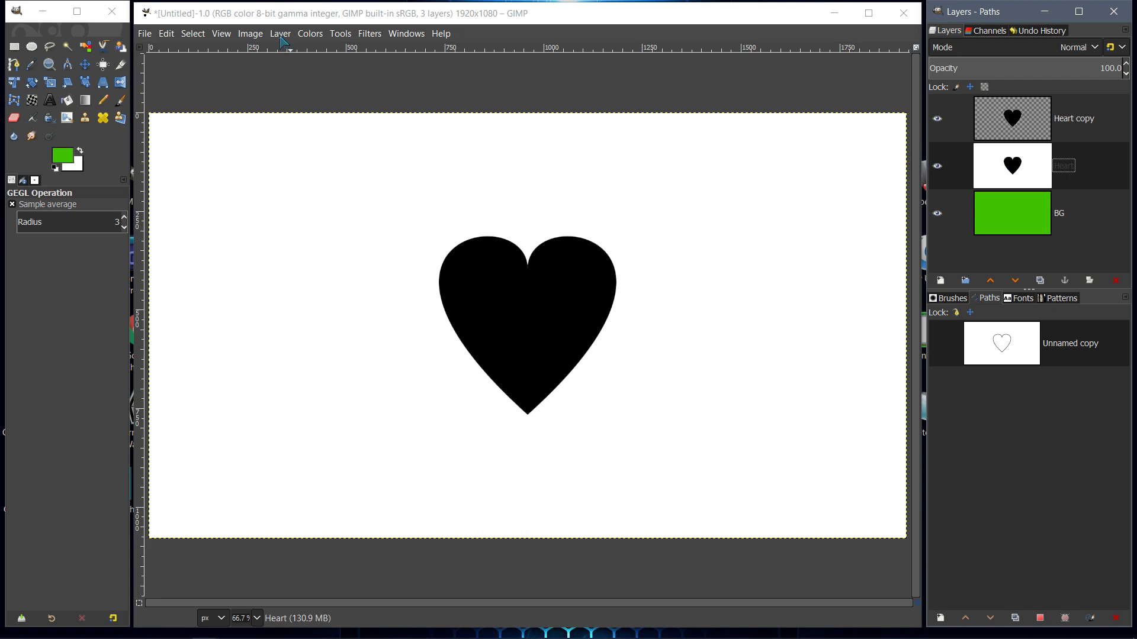
click(366, 34)
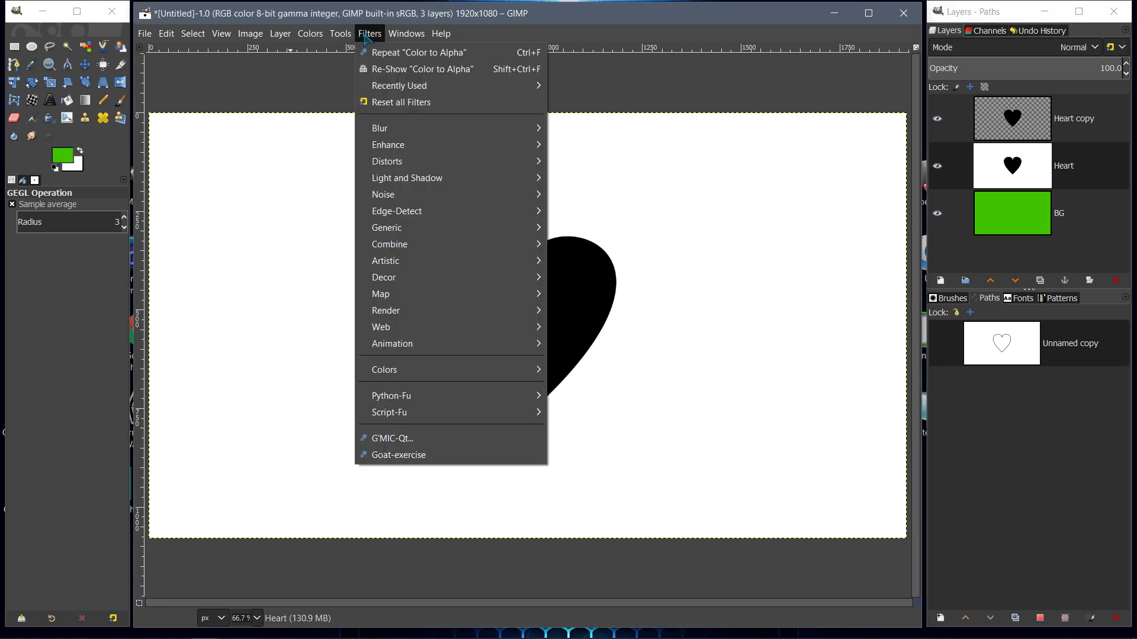
click(383, 55)
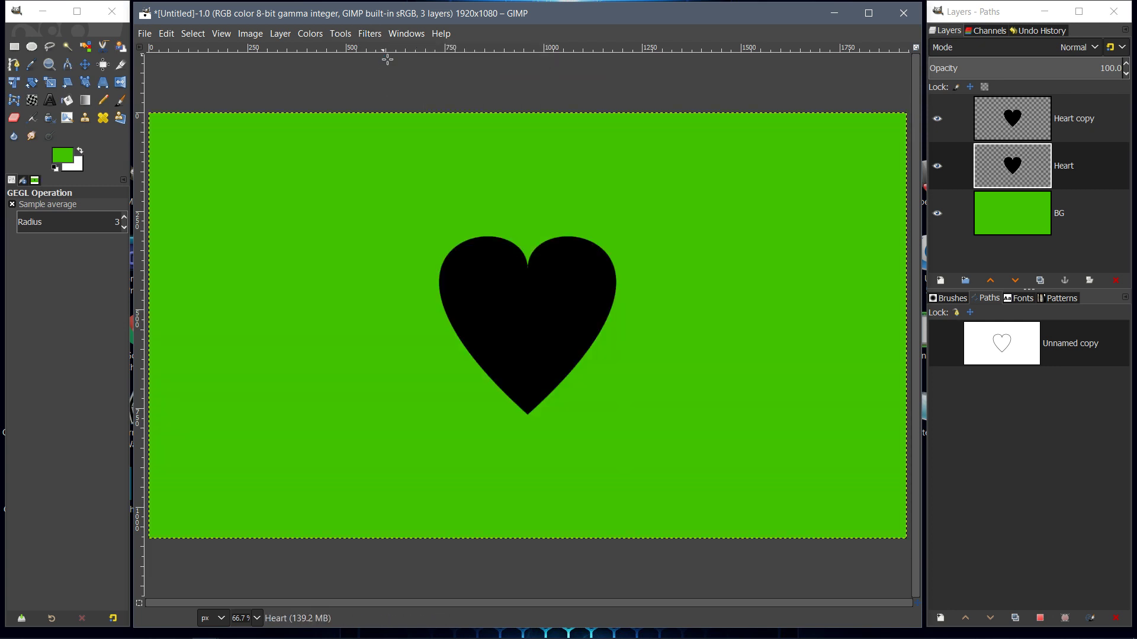
- Switch between the Heart and Heart copy layers, leaving Heart copy active
click(1011, 125)
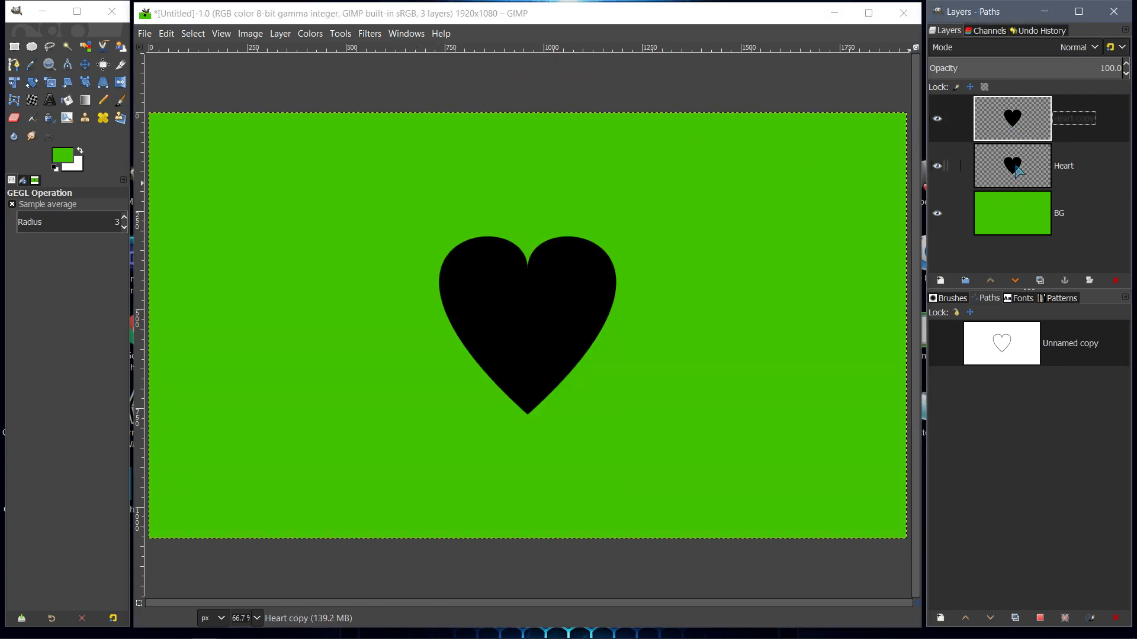
click(1015, 168)
click(1013, 131)
click(1015, 168)
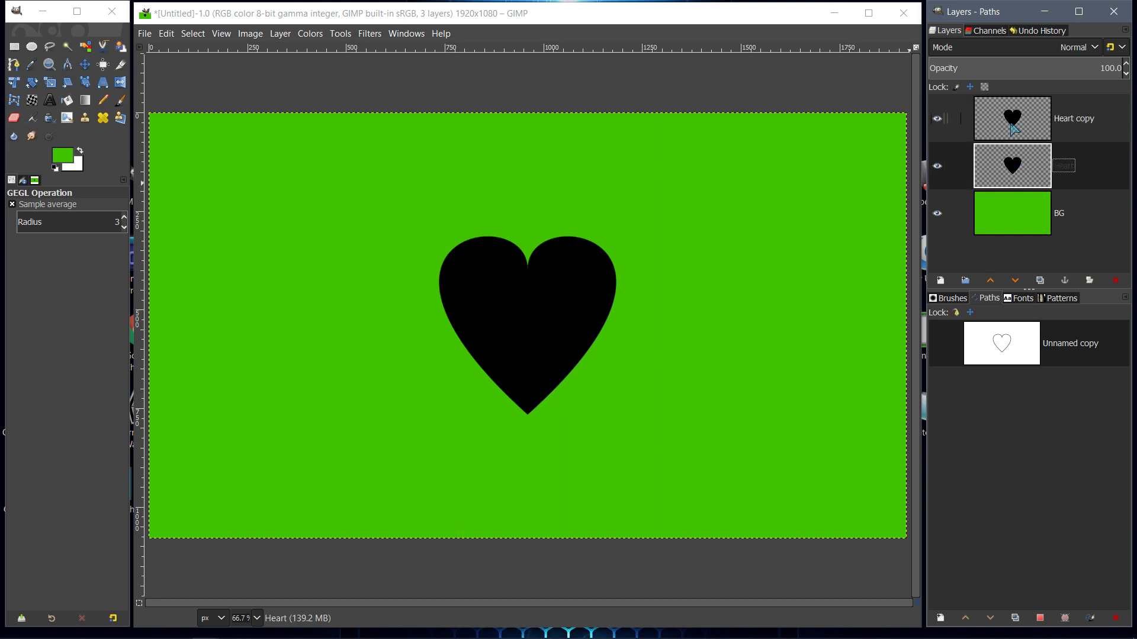
click(1012, 128)
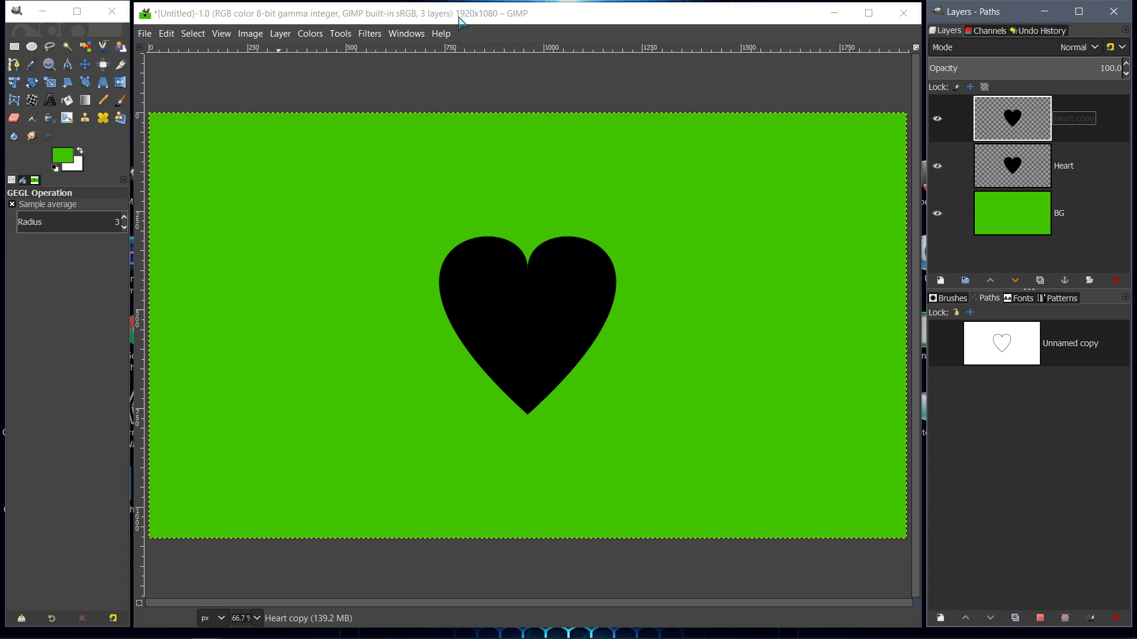
- Set the Move tool to move layers and shift the Heart copy heart down-left
click(89, 68)
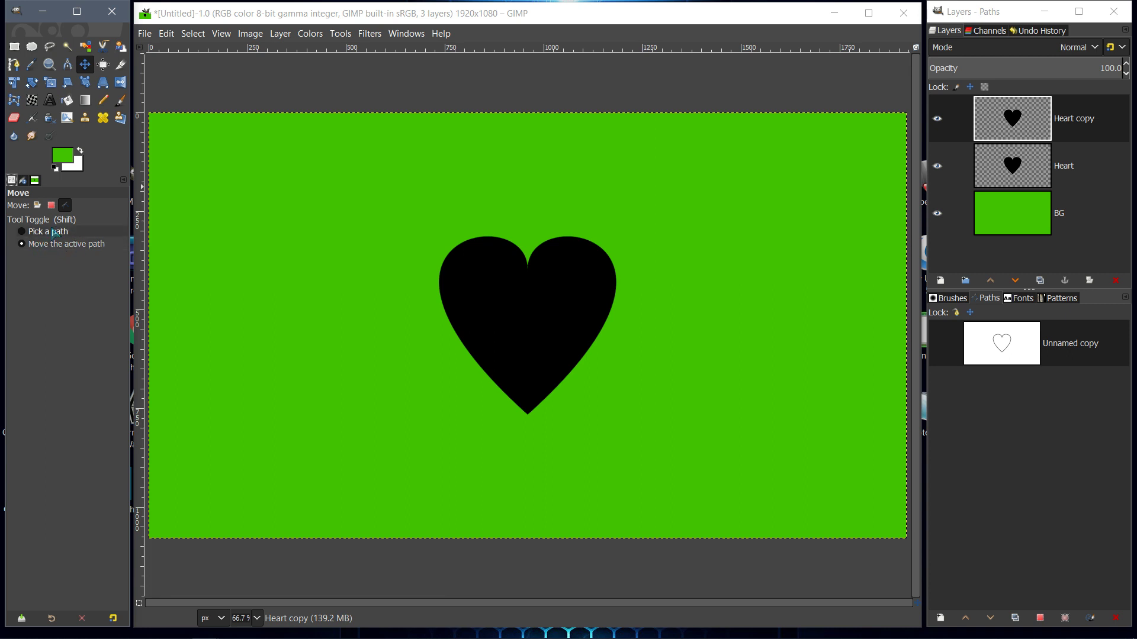
click(38, 206)
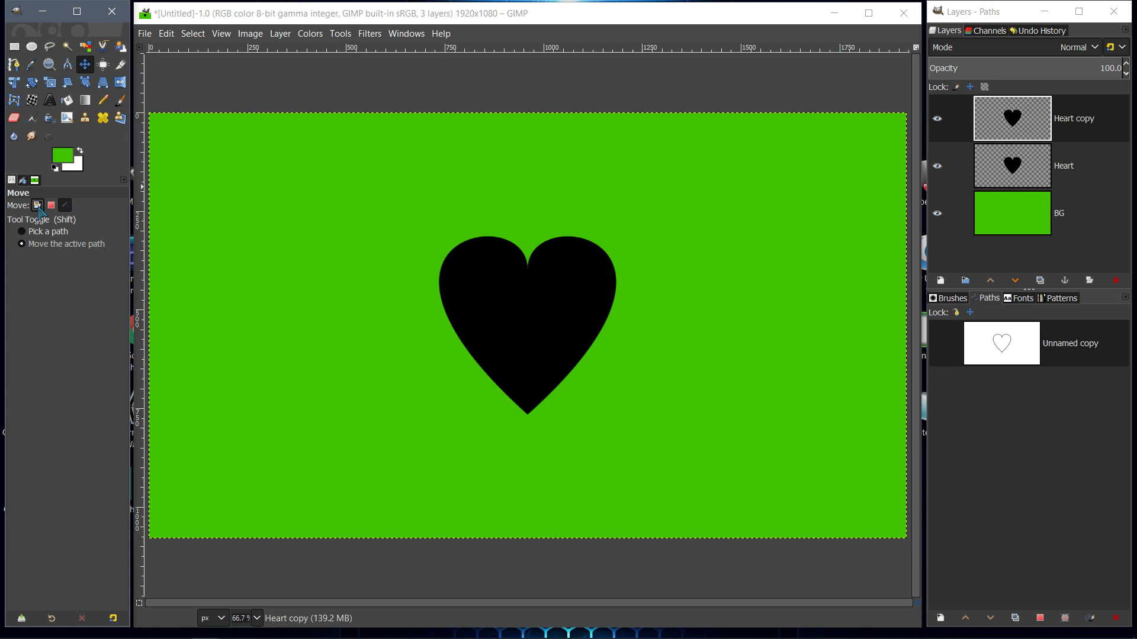
click(78, 244)
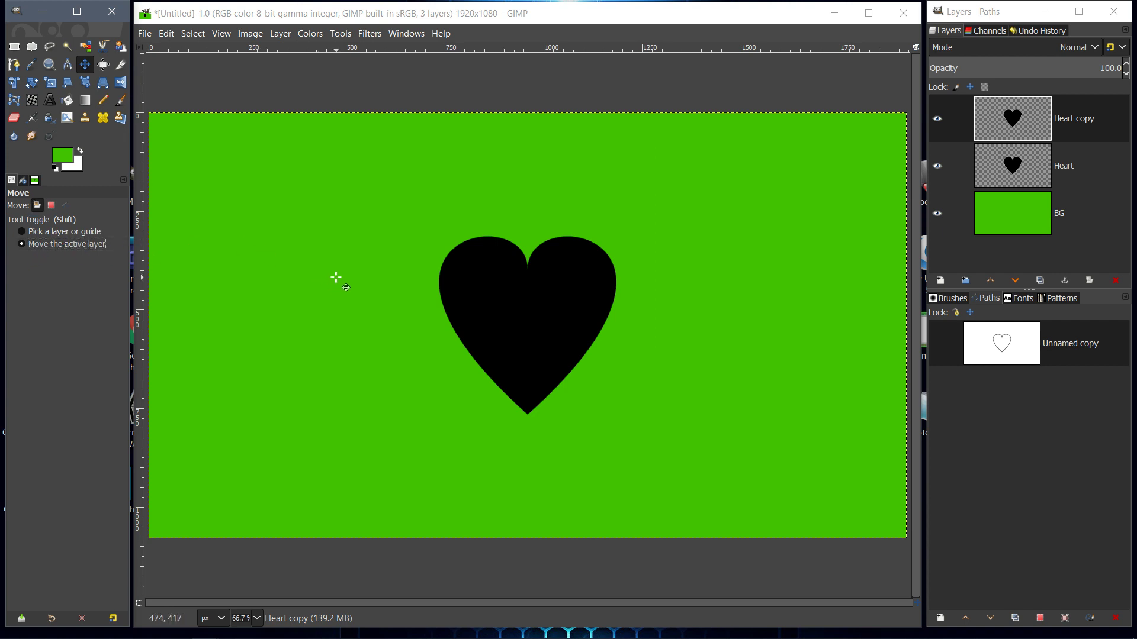
mouse_move(335, 279)
mouse_down()
mouse_move(307, 302)
mouse_move(353, 286)
mouse_move(279, 272)
mouse_move(233, 241)
mouse_move(206, 318)
mouse_move(305, 249)
mouse_move(286, 282)
mouse_move(297, 294)
mouse_move(291, 276)
mouse_move(316, 268)
mouse_up()
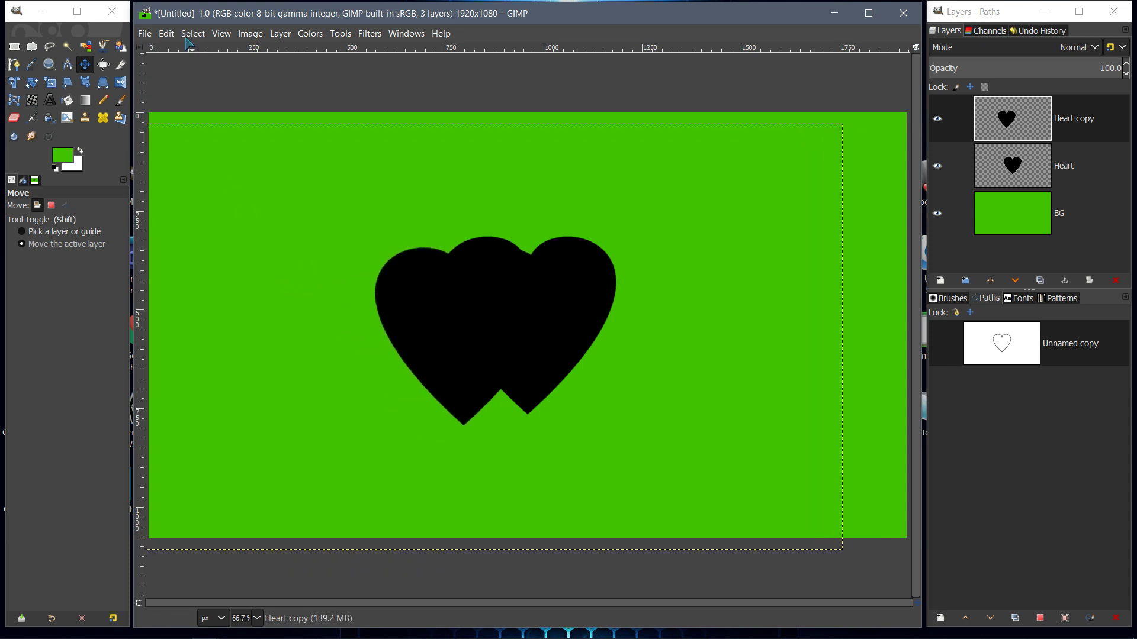
- Enable Snap to Canvas Edges and drag the Heart copy heart back over the original
click(222, 34)
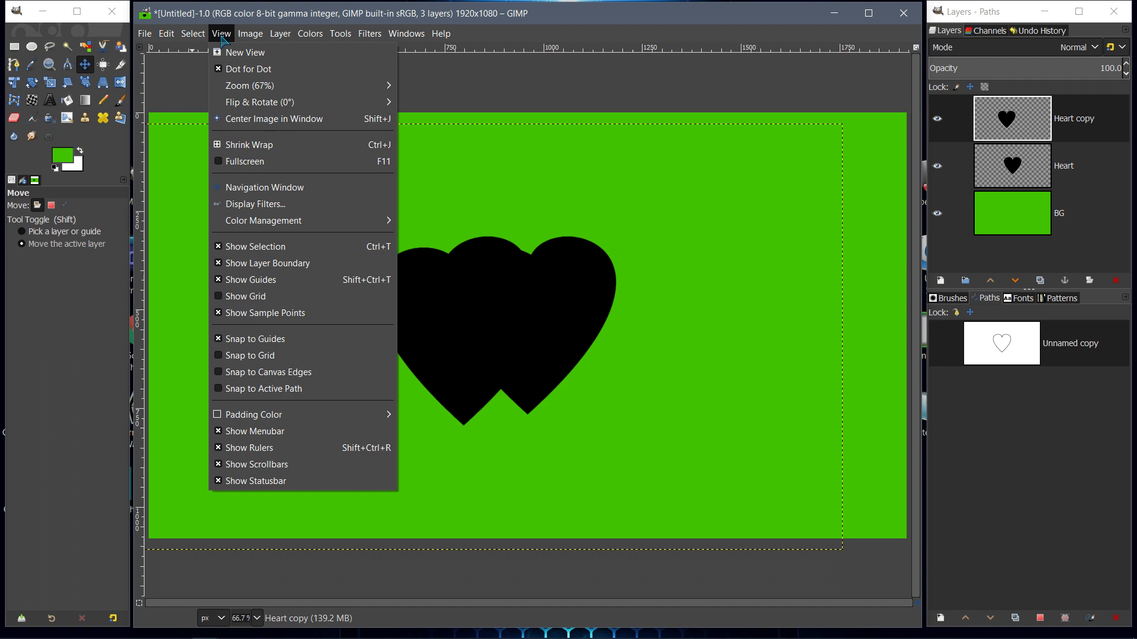
click(245, 379)
drag(284, 385, 338, 368)
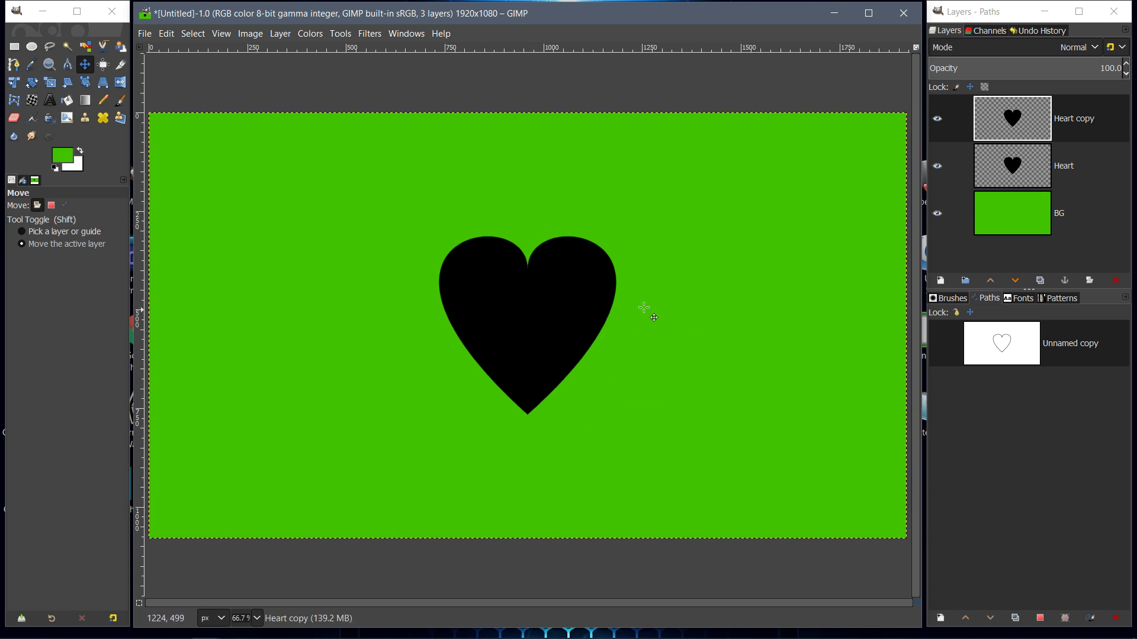
double_click(996, 135)
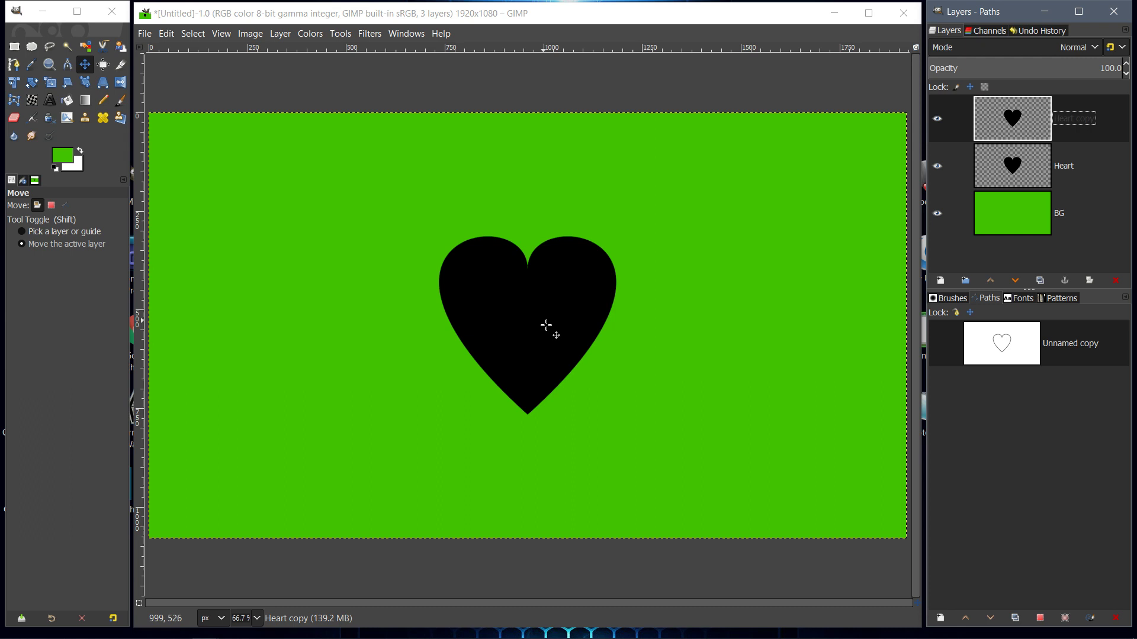
click(278, 35)
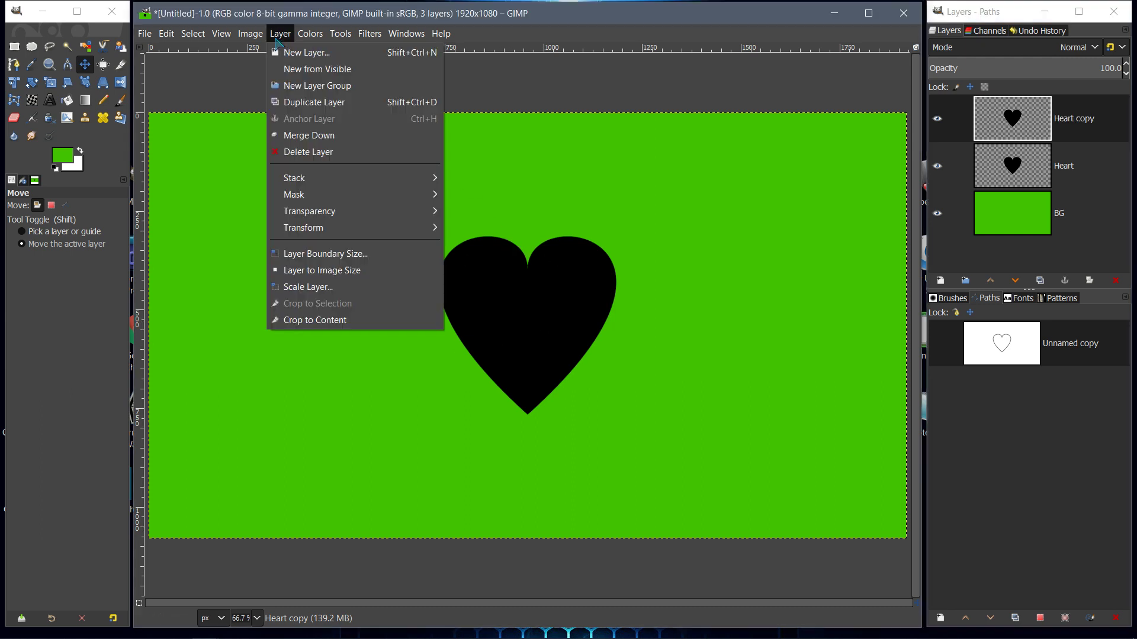
- Crop Heart copy to its content and move it left of the original heart
click(300, 322)
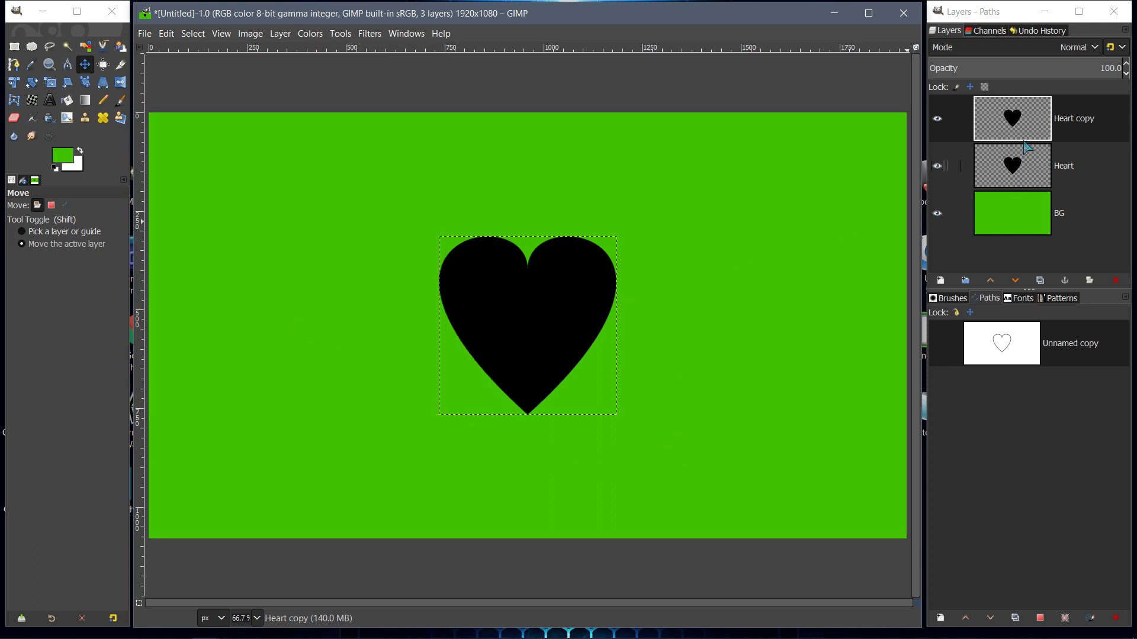
click(86, 68)
drag(519, 325, 342, 317)
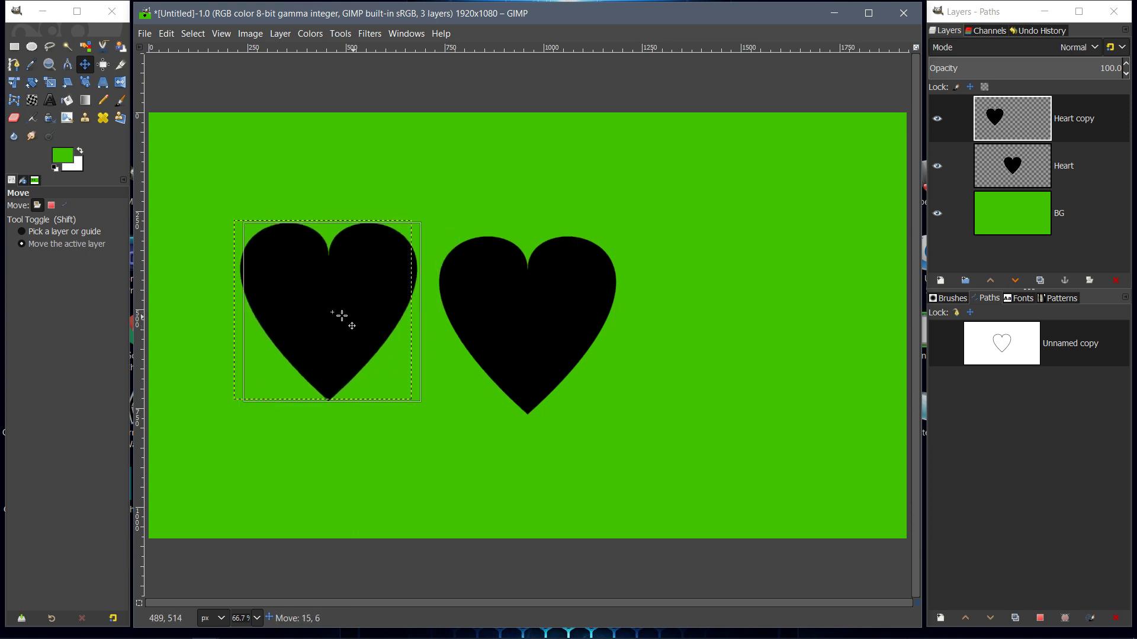
click(999, 217)
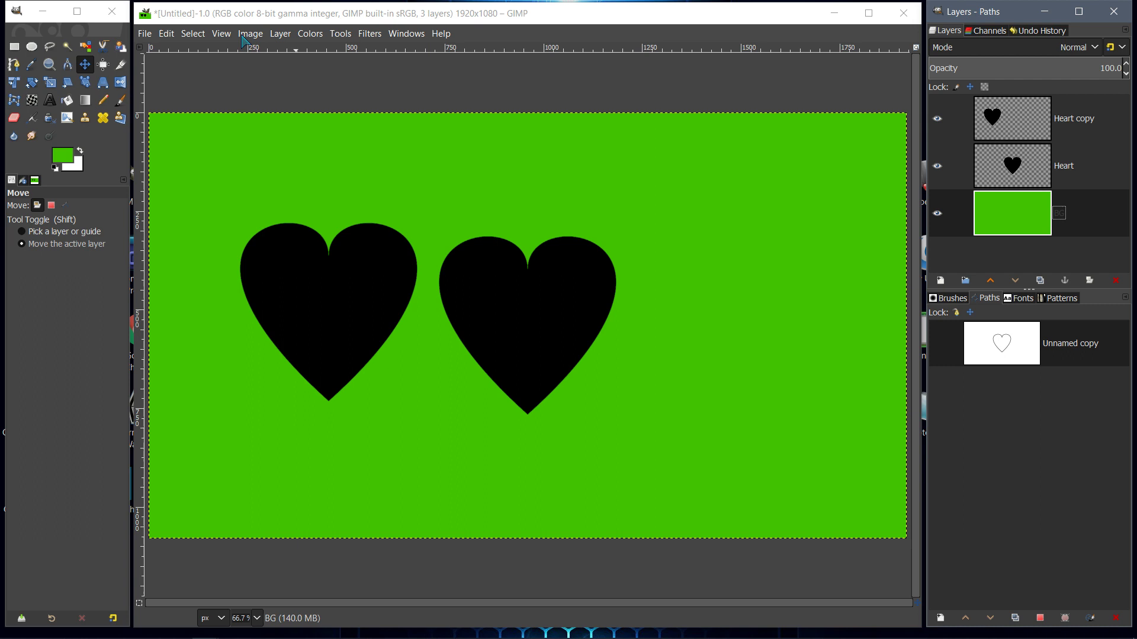
- Add a vertical guide at 50% via New Guide (by Percent)
click(222, 36)
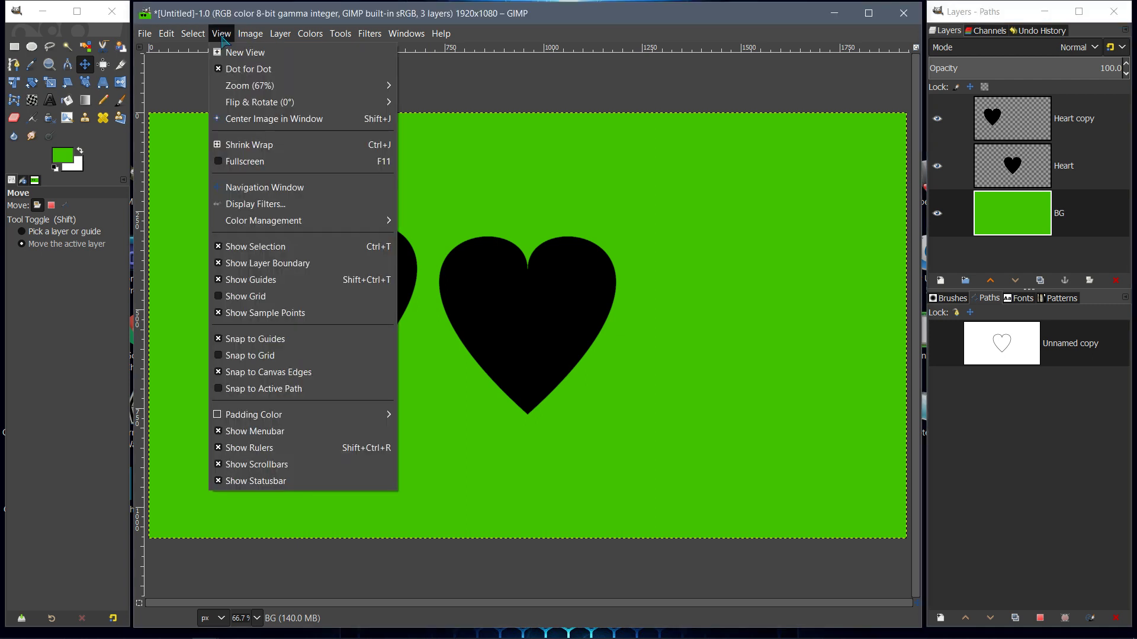
mouse_move(307, 366)
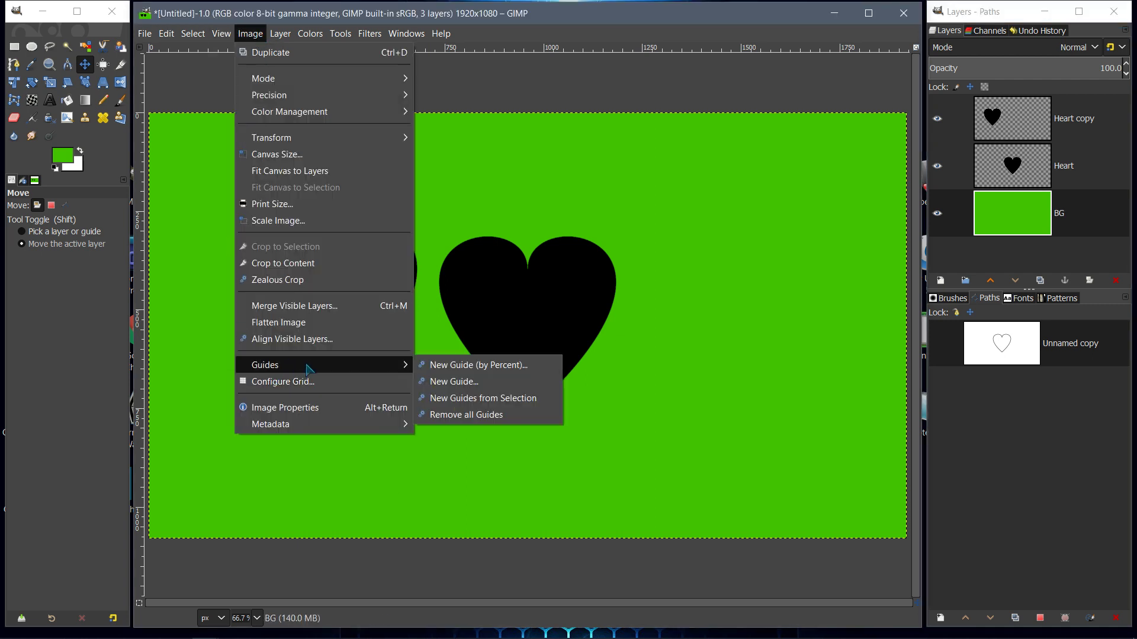
click(465, 366)
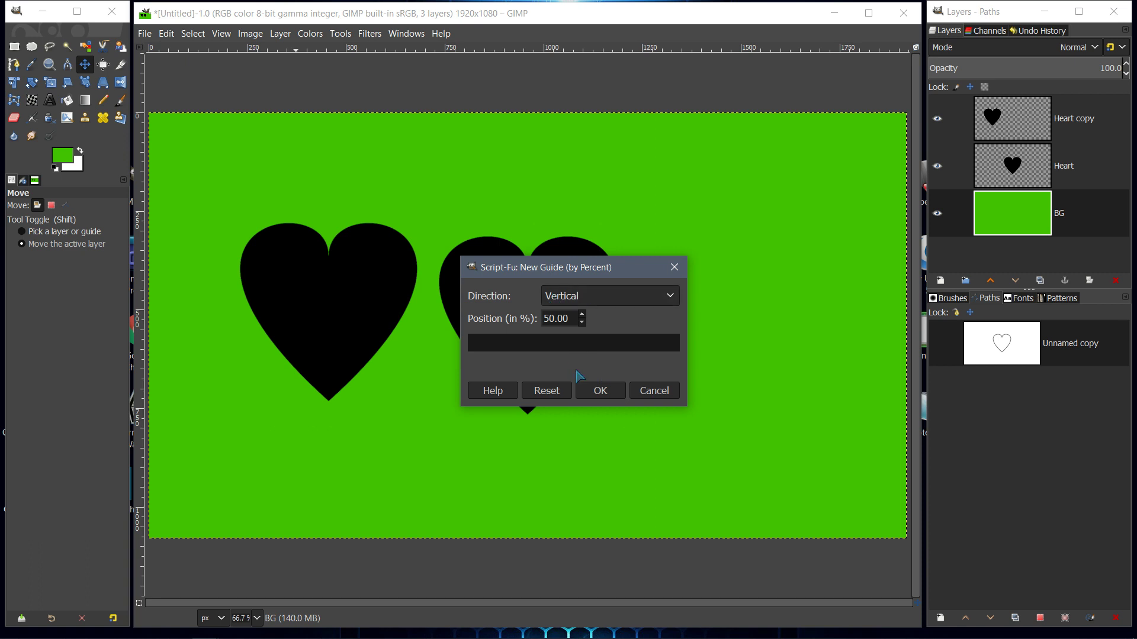
click(600, 391)
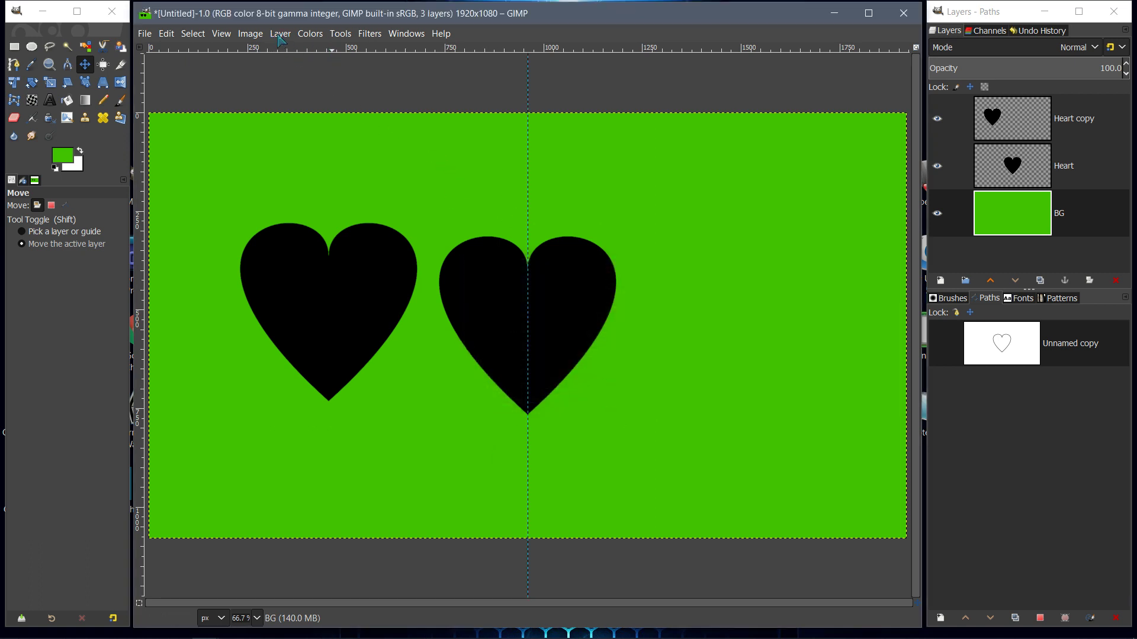
- Add a horizontal guide at 50% via New Guide (by Percent)
click(251, 37)
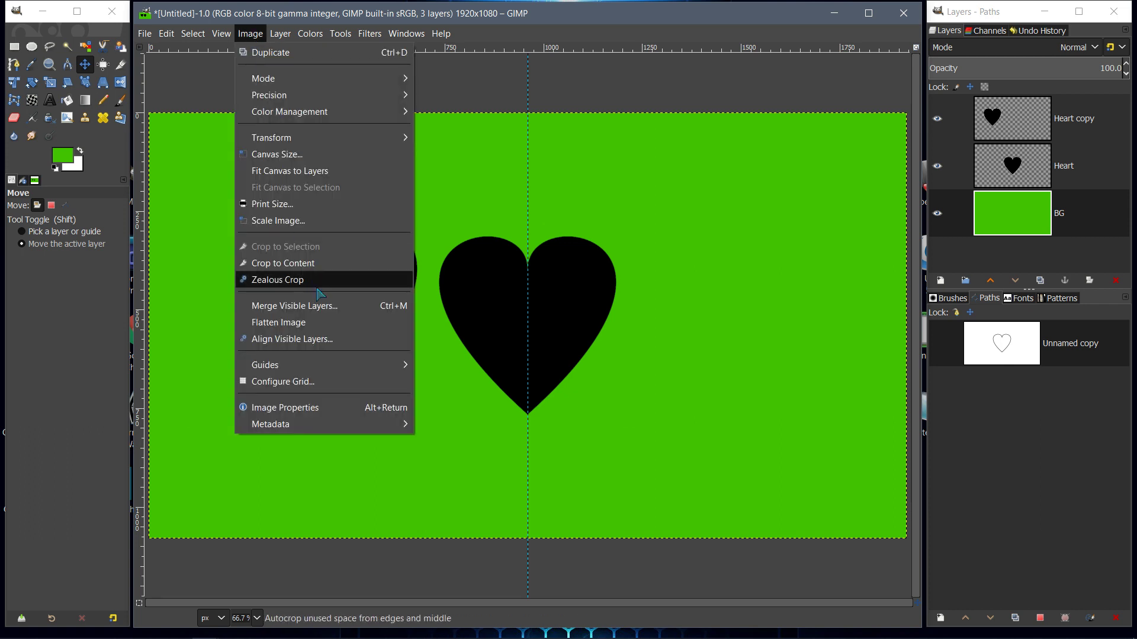
mouse_move(413, 367)
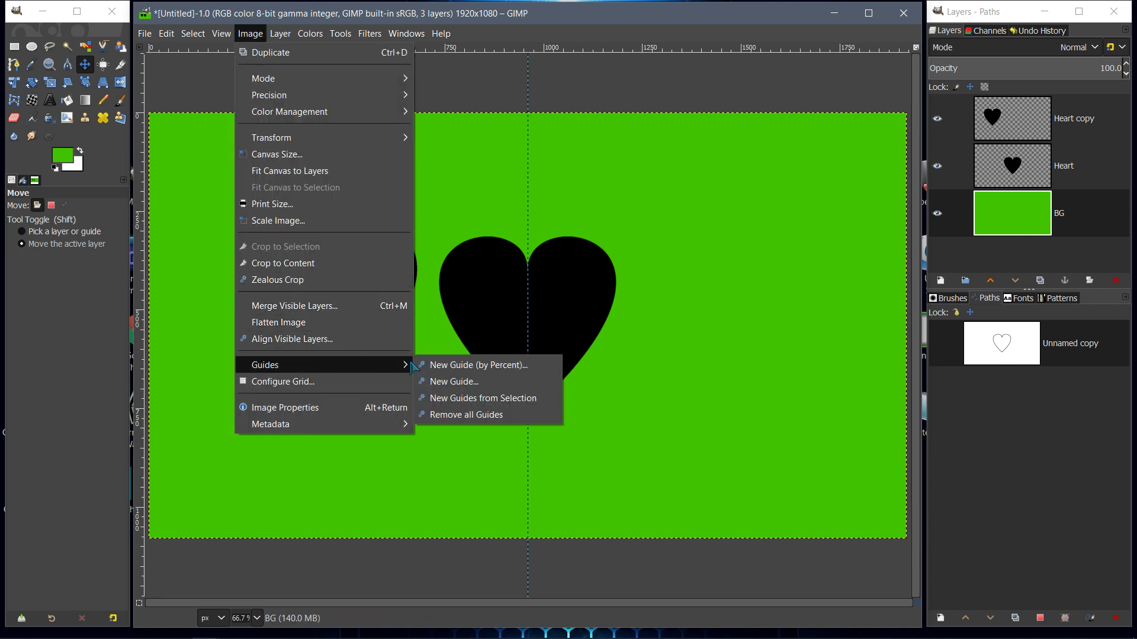
click(449, 365)
click(673, 301)
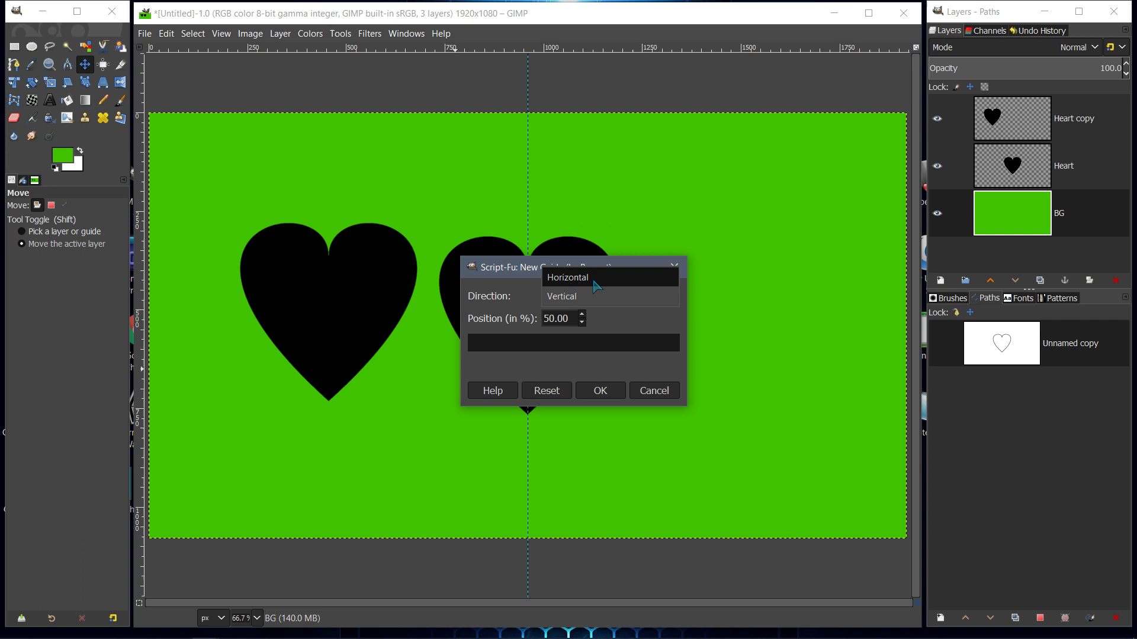
click(609, 275)
click(601, 394)
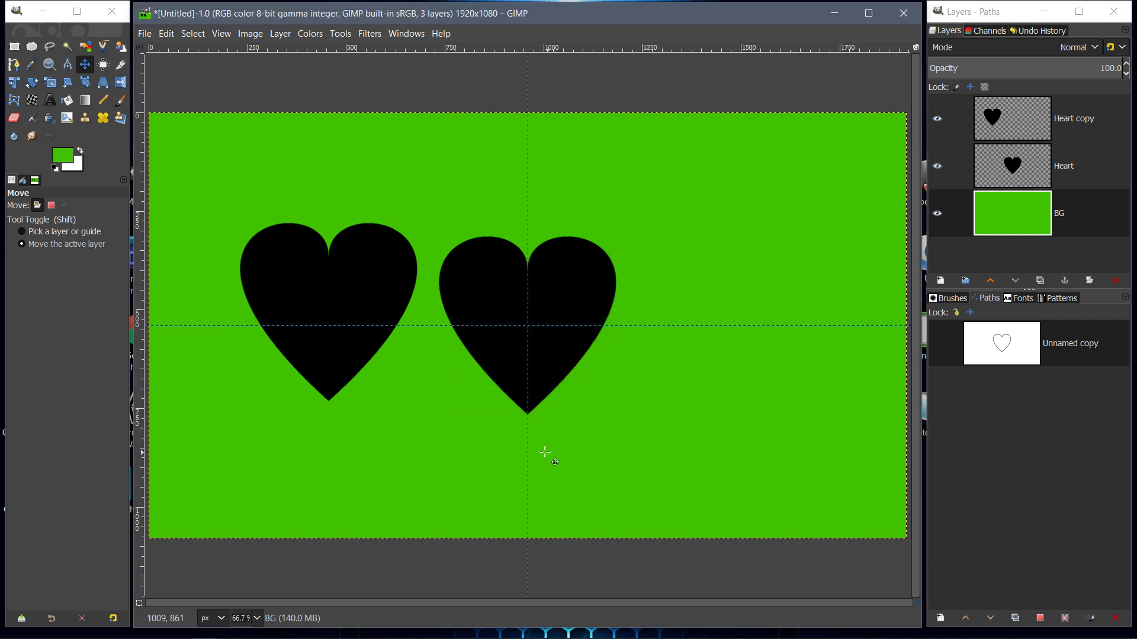
click(1009, 139)
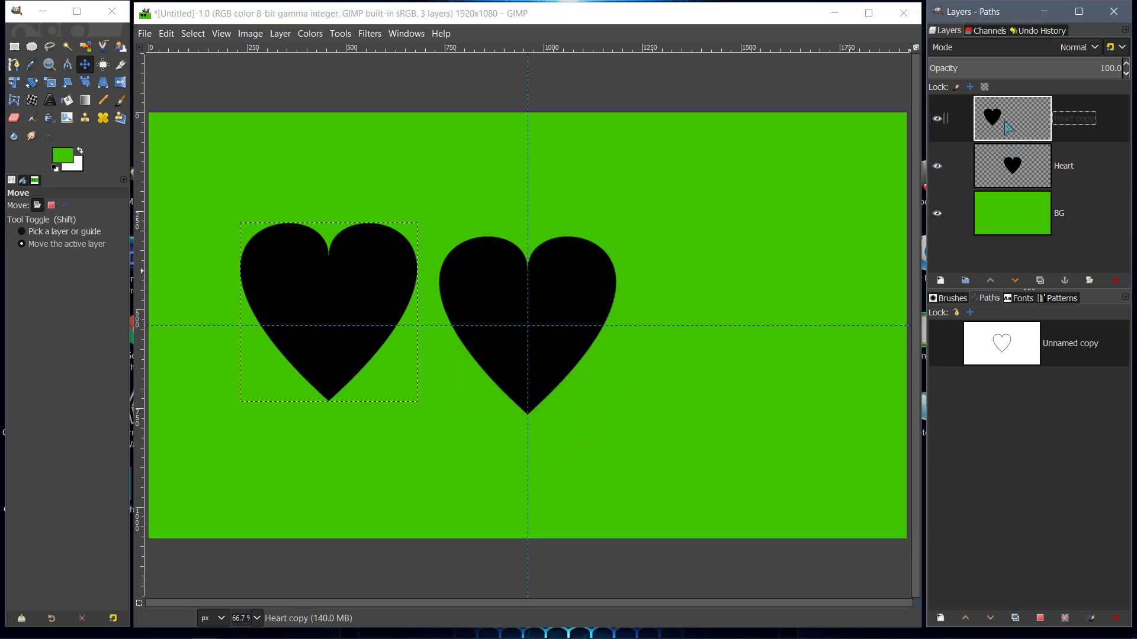
- Drag the copied heart over the original, then move it to the canvas upper-left
click(85, 70)
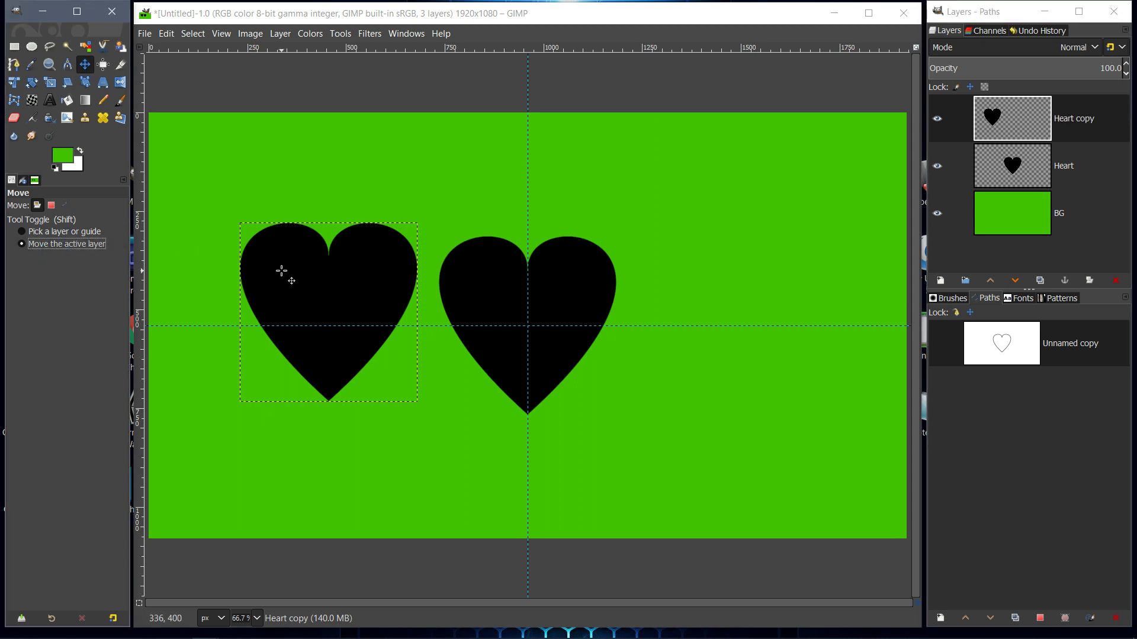
drag(283, 270, 487, 289)
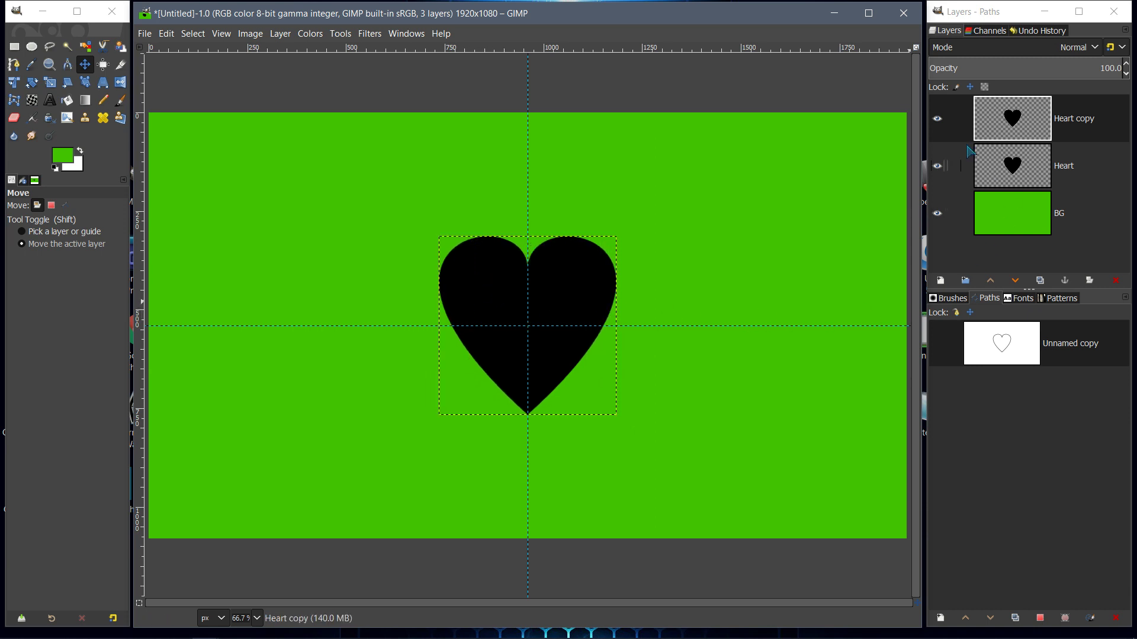
click(1017, 125)
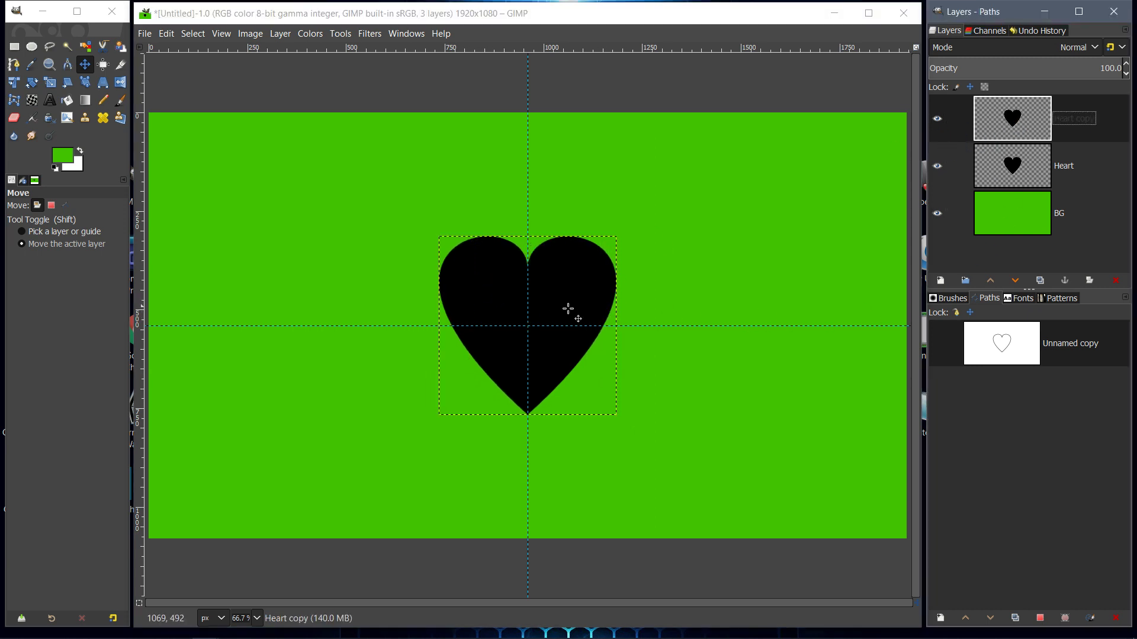
drag(523, 287, 344, 185)
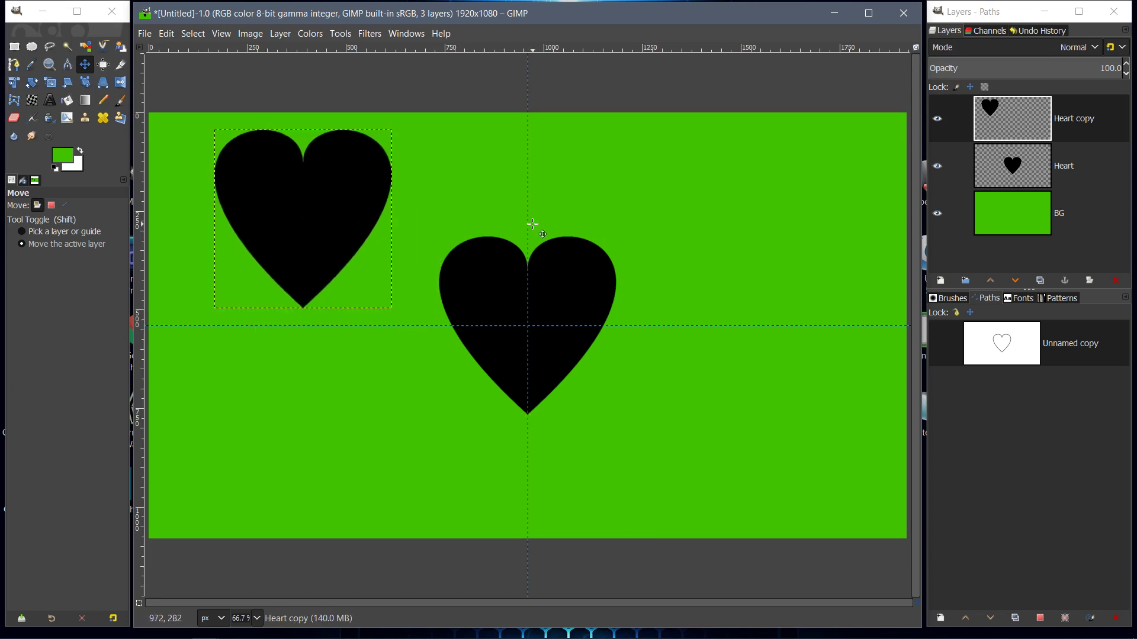
click(997, 131)
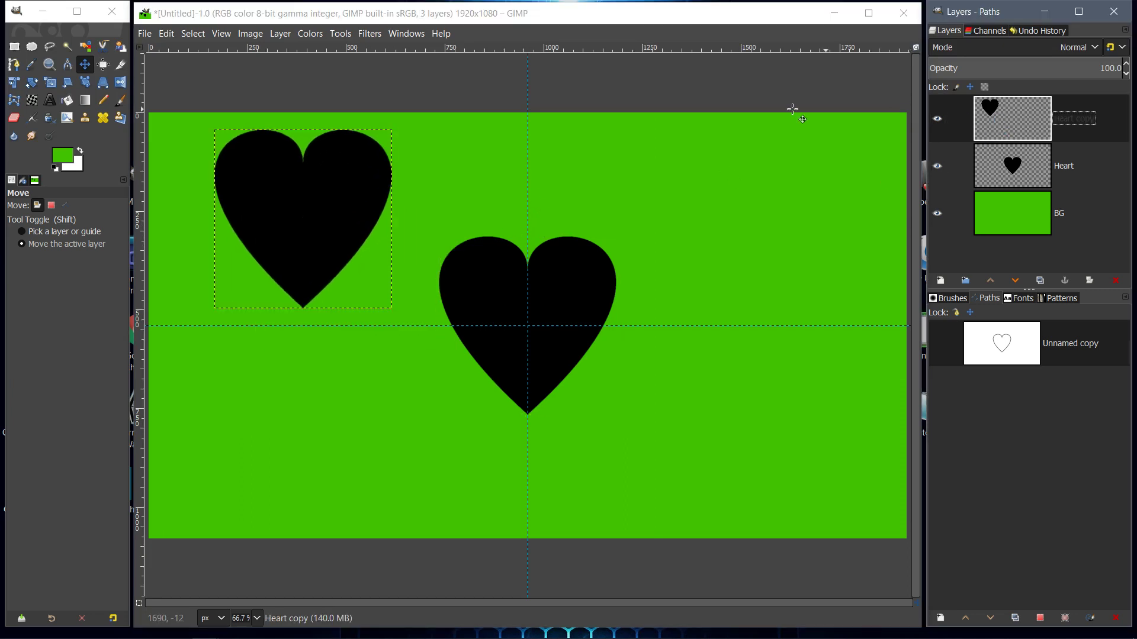
- Use the Alignment tool to center the copied heart horizontally and vertically on the original
click(104, 65)
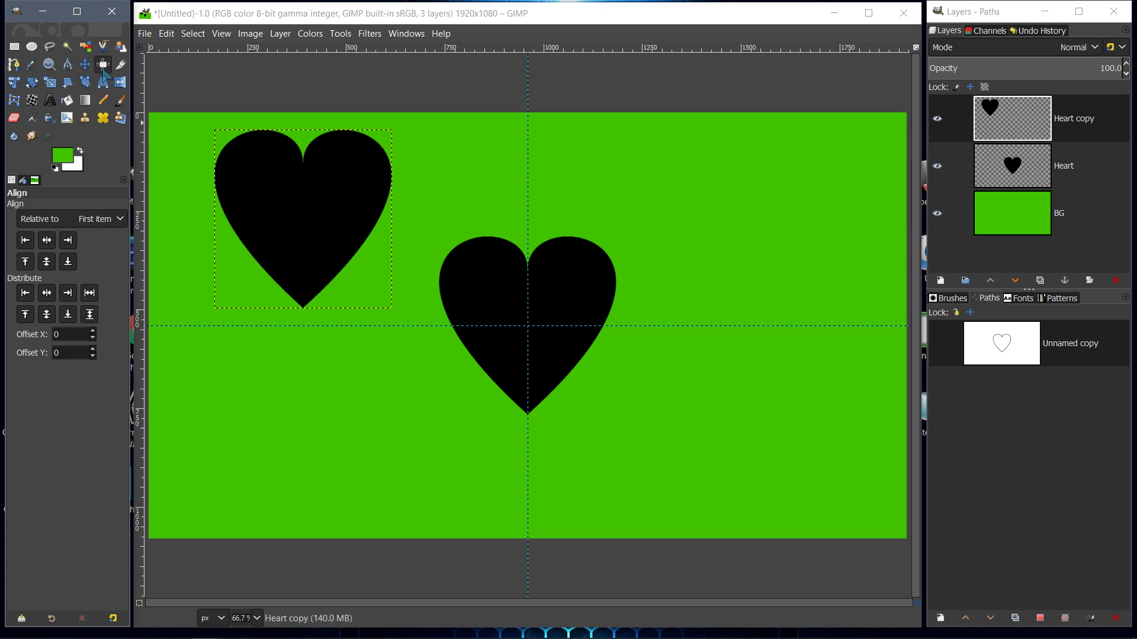
click(261, 197)
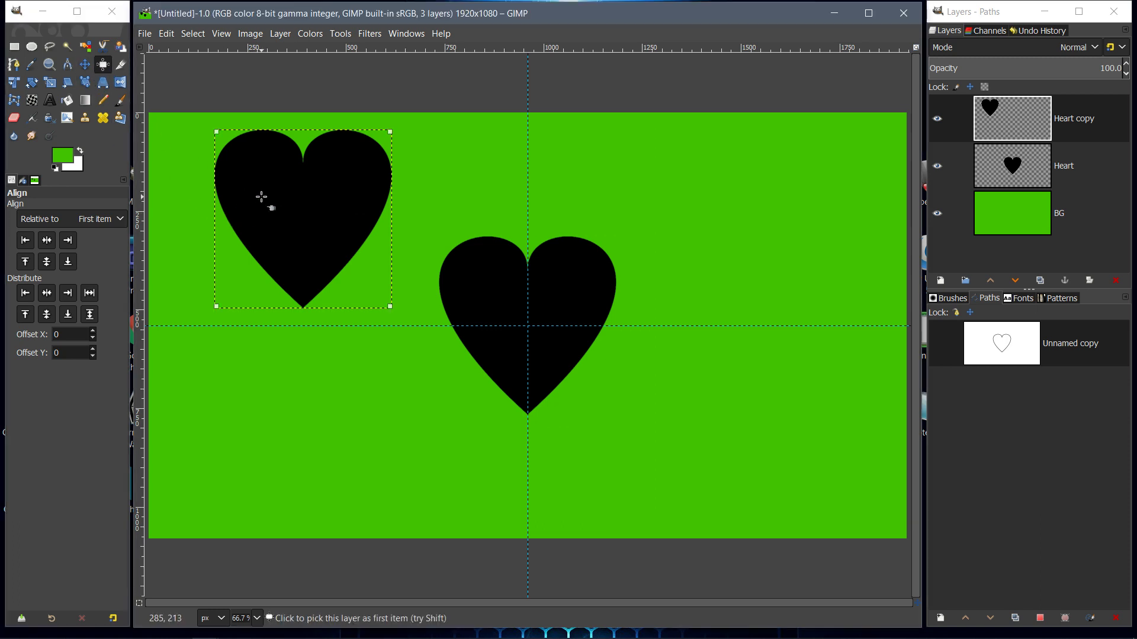
click(47, 241)
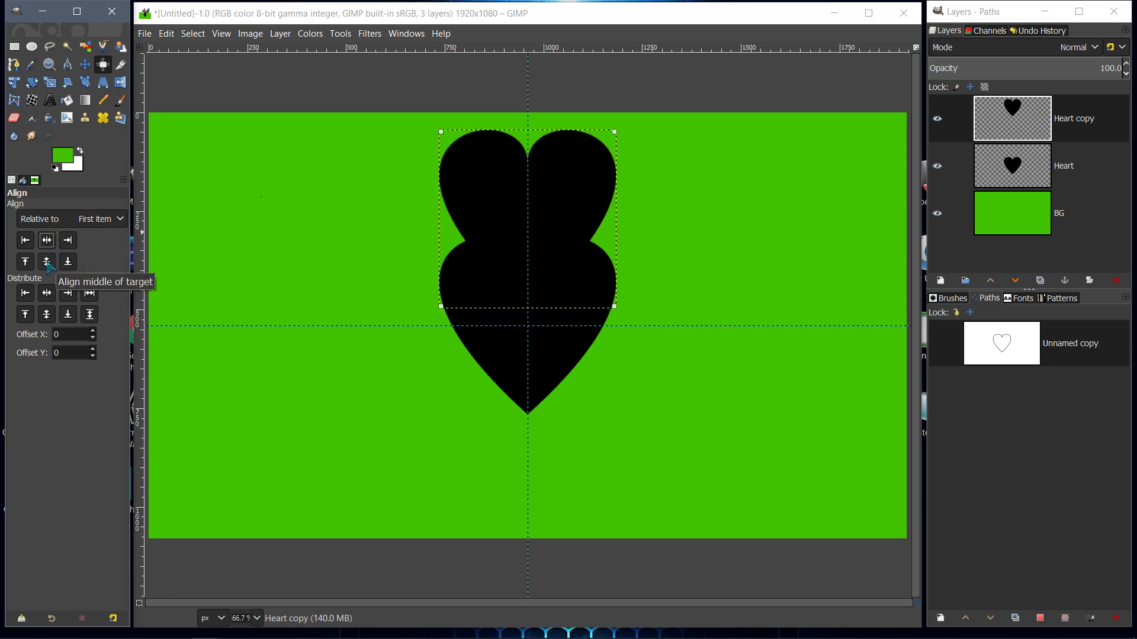
click(47, 261)
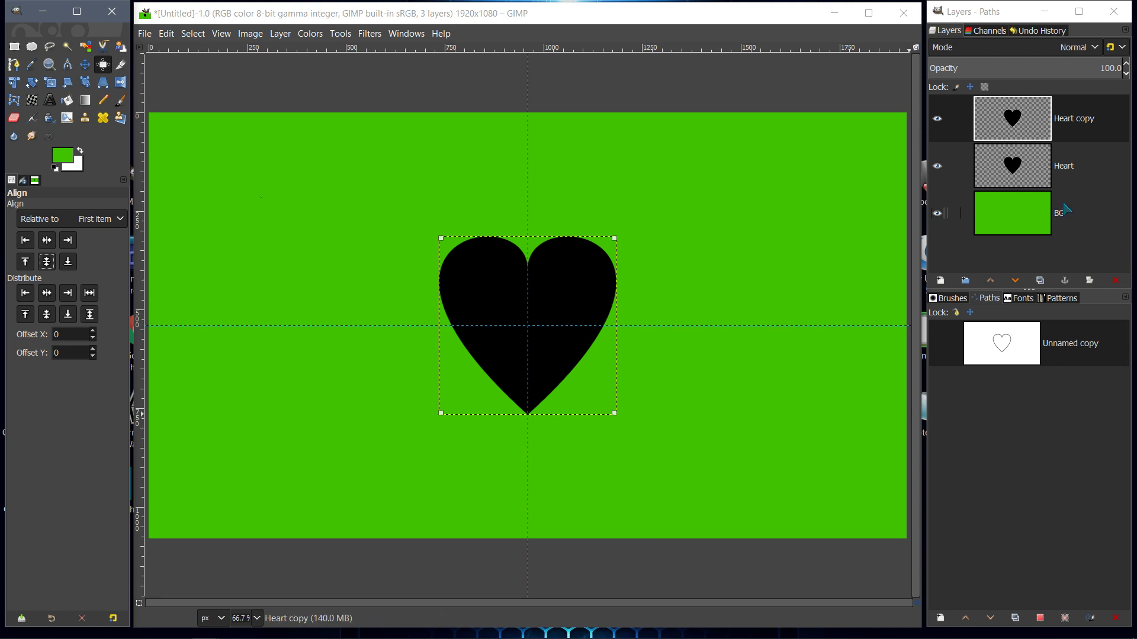
click(1006, 177)
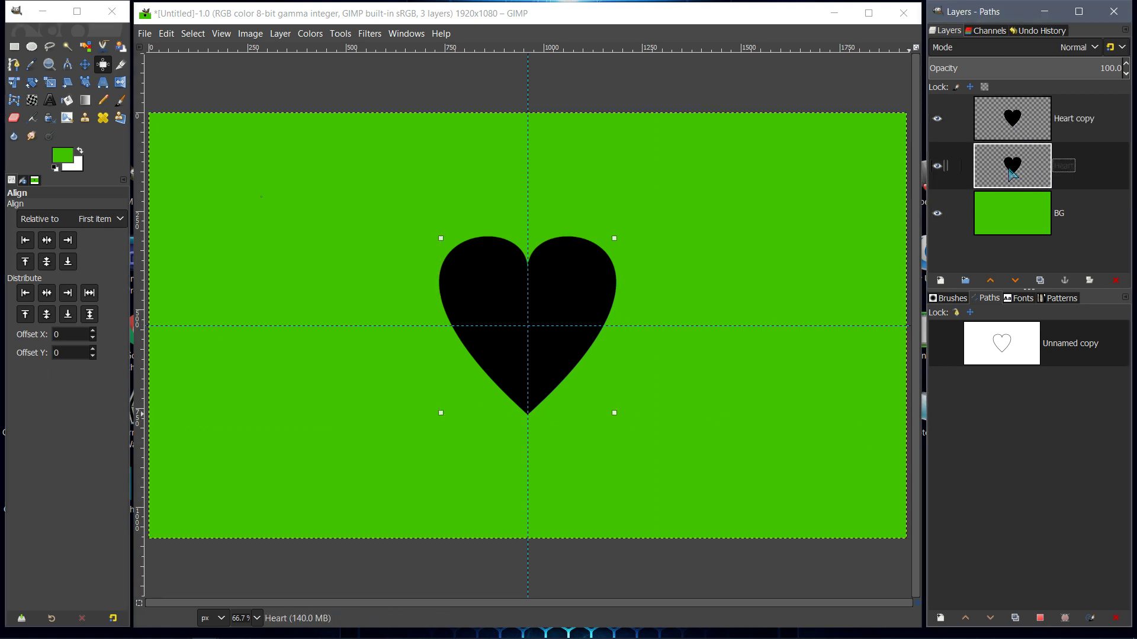
- Crop the Heart layer to its content and link it with Heart copy
click(280, 34)
click(309, 320)
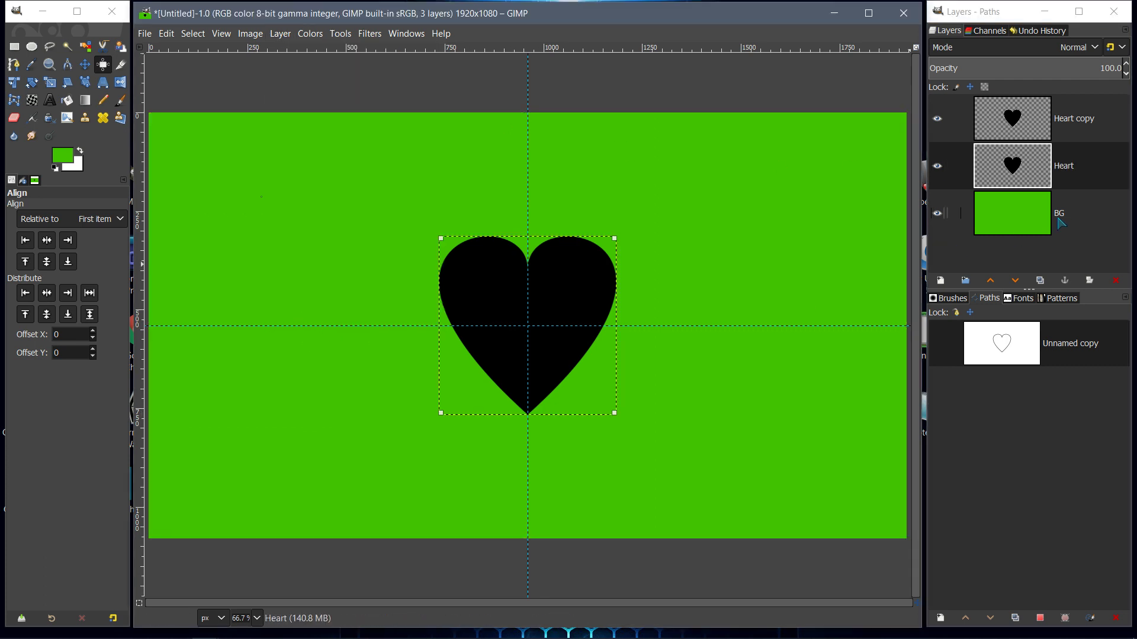
mouse_move(1013, 168)
mouse_down()
mouse_move(1017, 116)
mouse_move(1009, 176)
mouse_up()
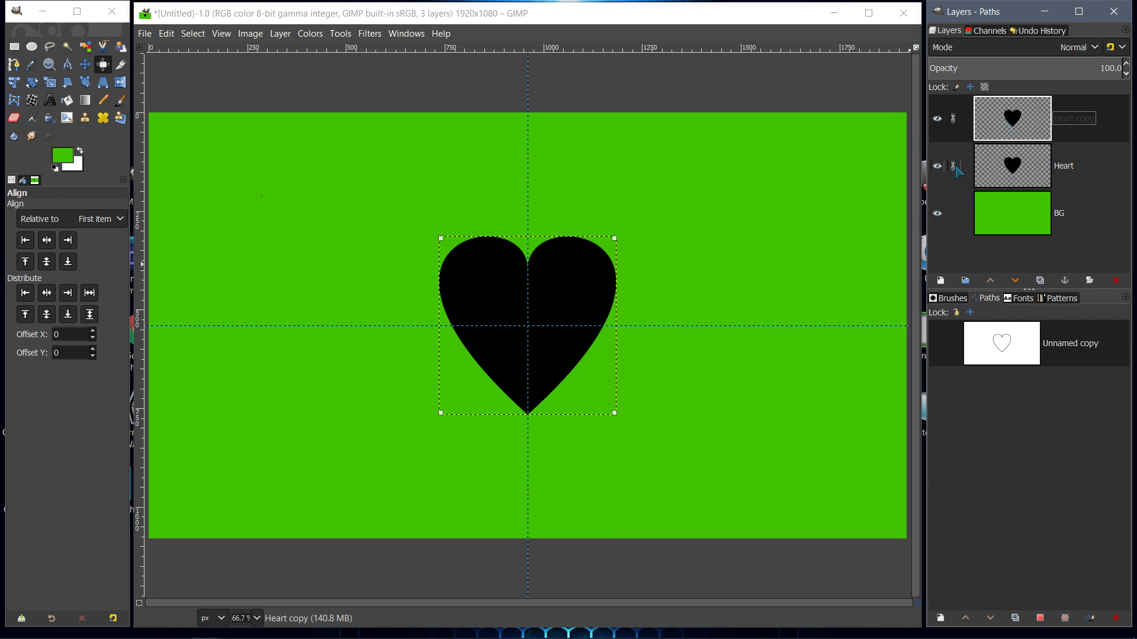
drag(1016, 125, 1016, 126)
- Move the linked hearts 360 px left of the vertical centre guide
click(84, 64)
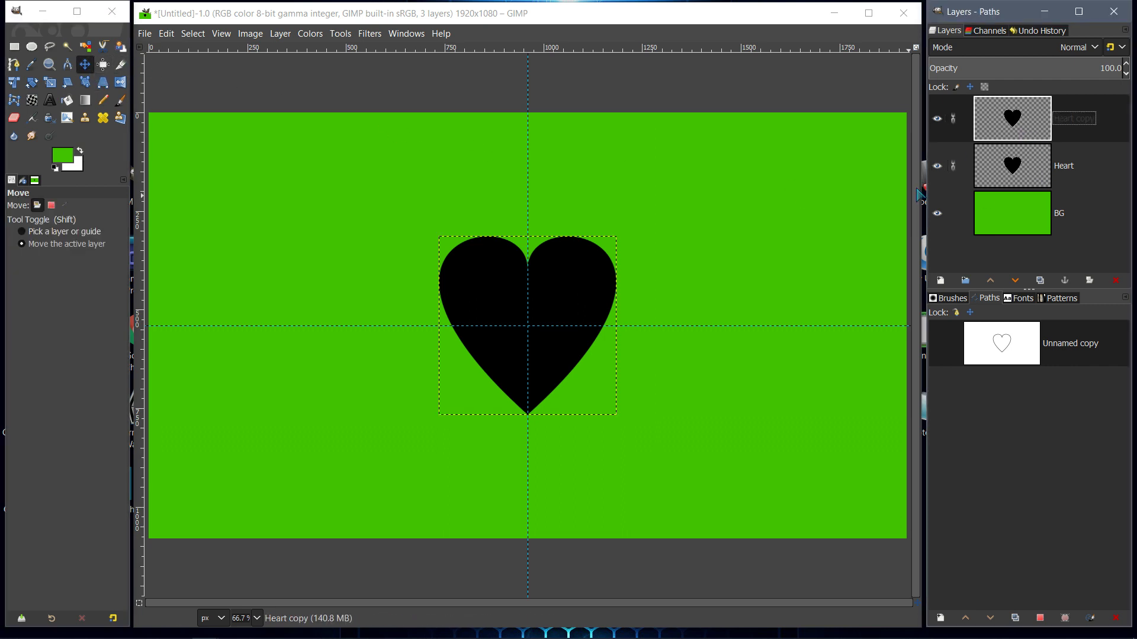
drag(479, 283, 379, 285)
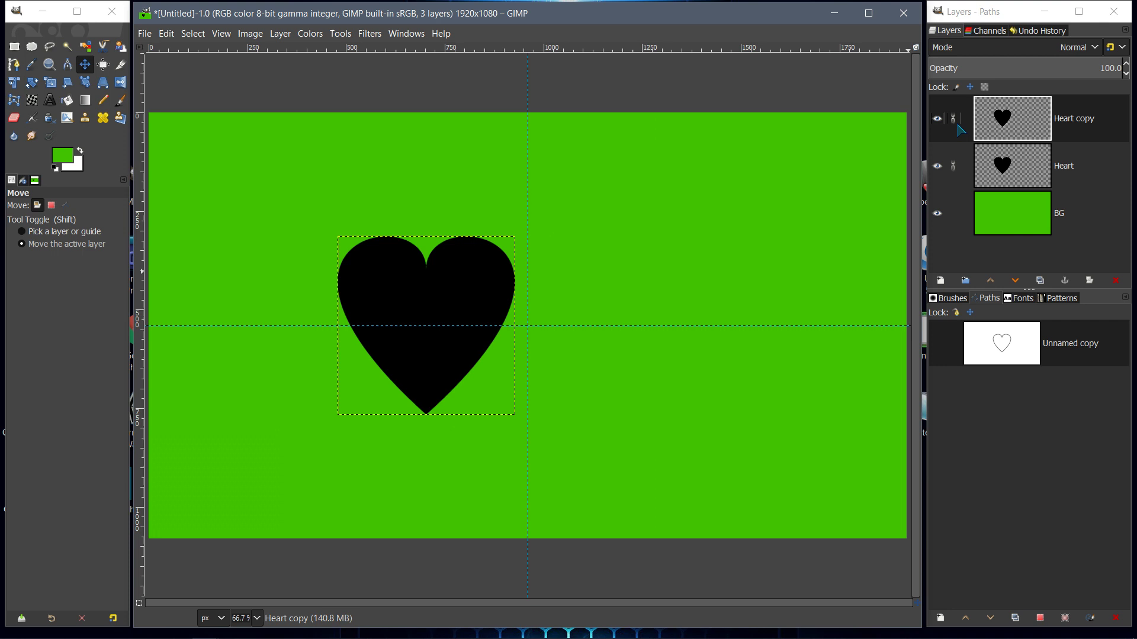
double_click(1073, 118)
click(1033, 176)
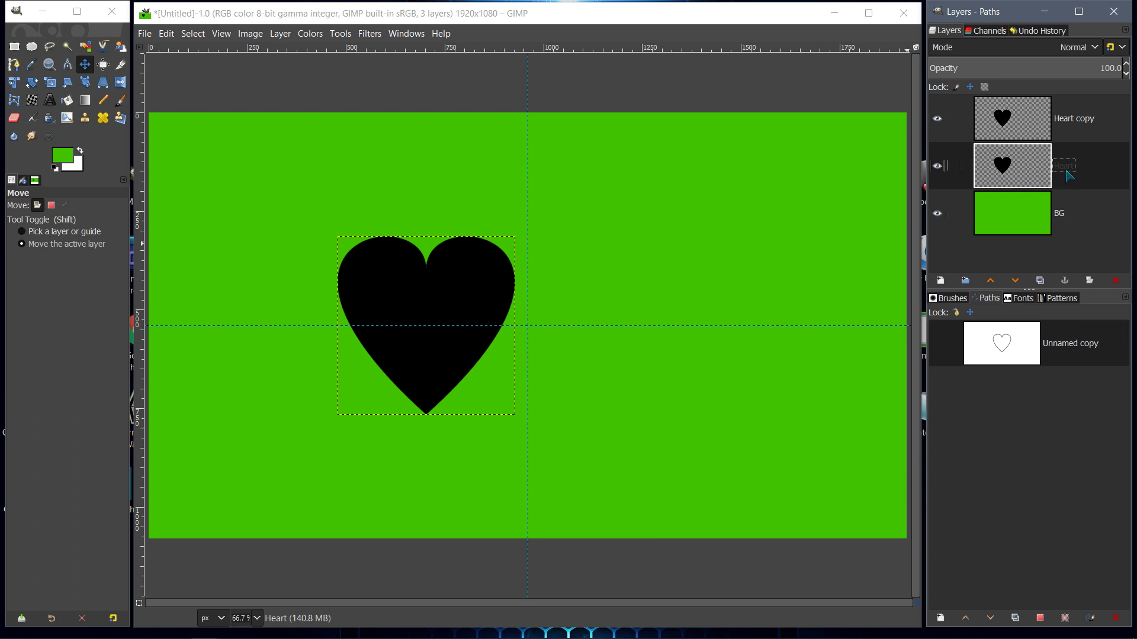
- Nudge the Heart layer right with arrow and Shift+arrow steps until it clears the copy
click(456, 282)
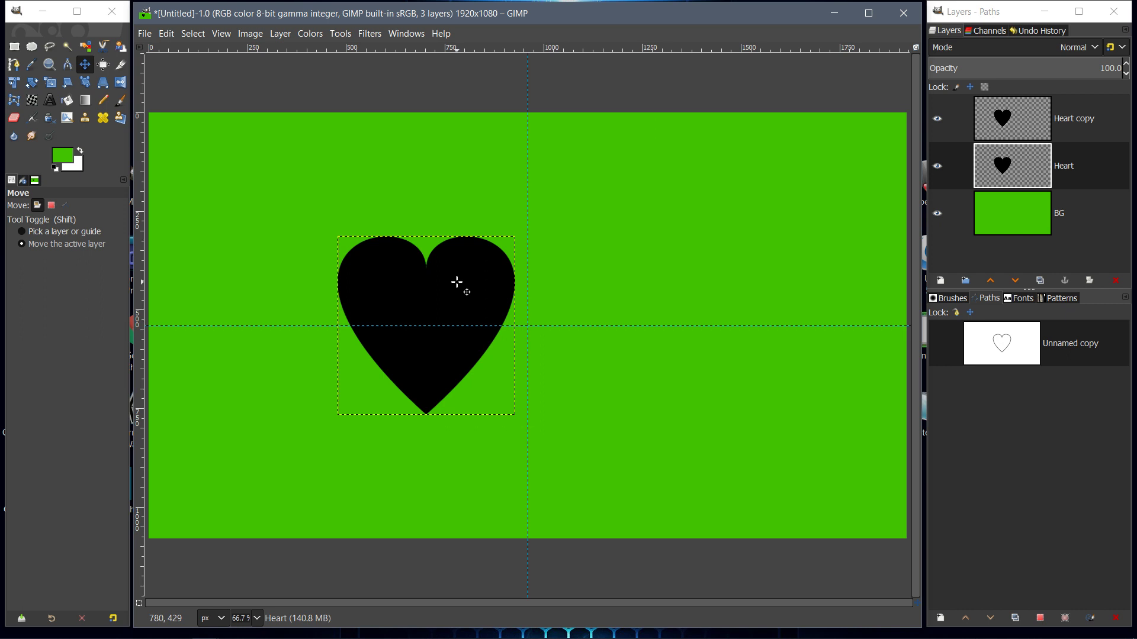
key(Right)
key(Right)
key(Right)
key(Right)
key(Right)
key(Right)
key(Right)
key(Right)
key(Right)
key(Right)
key(Right)
key(Right)
key(Right)
key(Right)
key(Right)
key(Right)
key(Right)
key(Right)
key(Right)
key(Right)
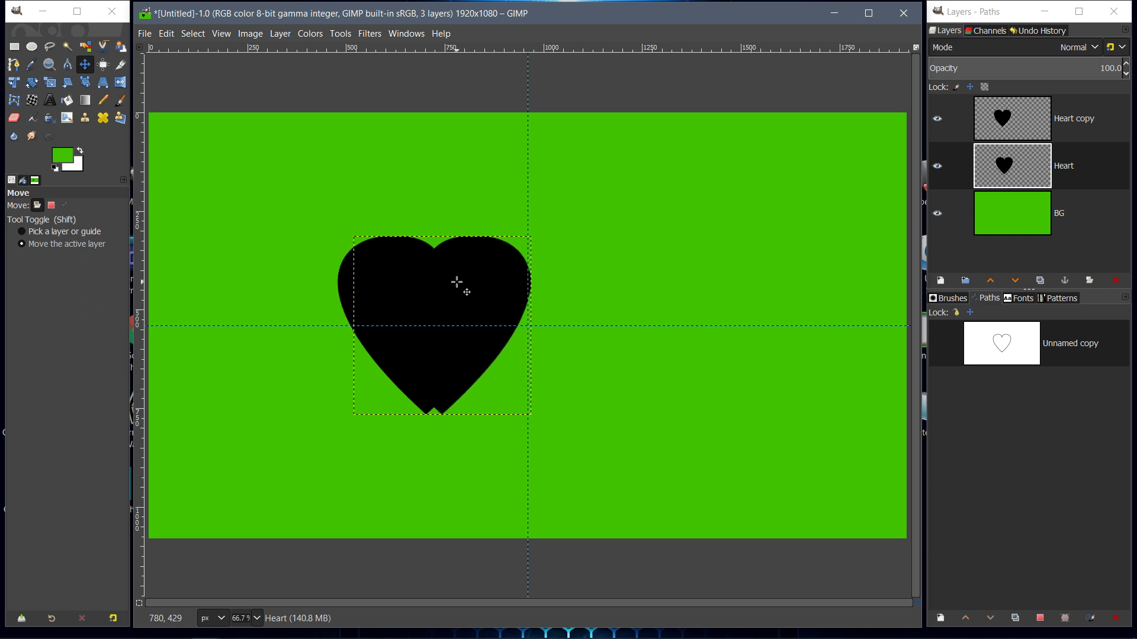
key(Right)
key(Right)
key(Right)
key(Right)
key(Right)
key(Right)
key(Right)
key(Right)
key(Right)
key(Right)
key(Right)
key(Right)
key(Right)
key(Right)
key(Right)
key(Right)
key(Right)
key(Right)
key(Right)
key(Right)
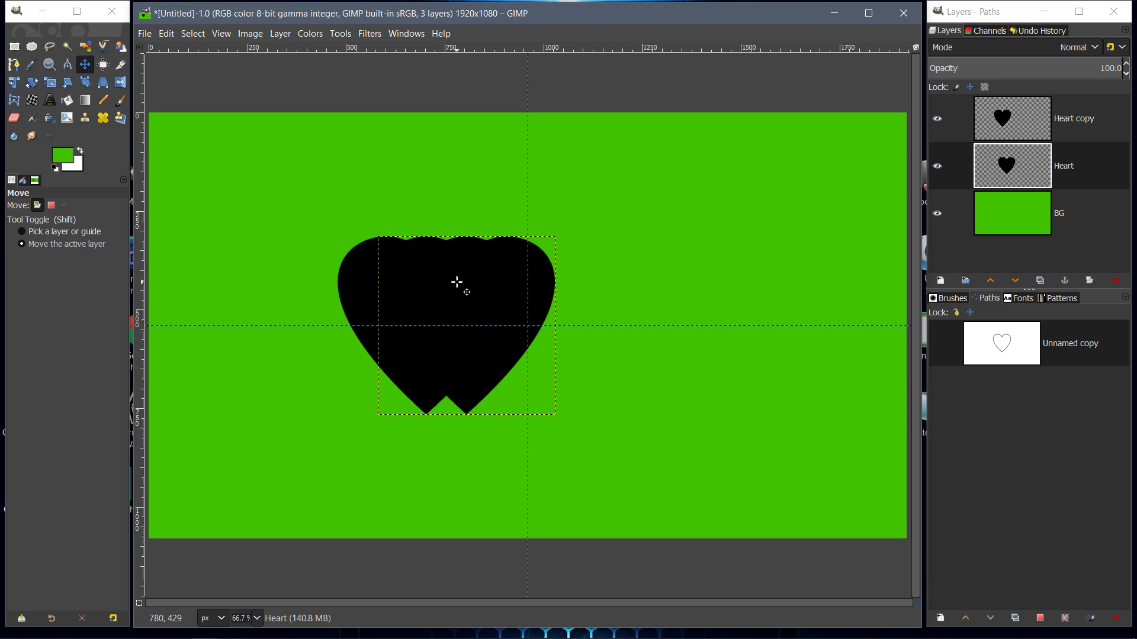
key(Right)
key(Right)
key(Right)
key(Right)
key(Right)
key(Right)
key(Right)
key(Right)
key(Right)
key(Right)
key(Right)
key(Right)
key(Right)
key(Right)
key(Right)
key(Right)
key(Right)
key(Right)
key(Right)
key(Right)
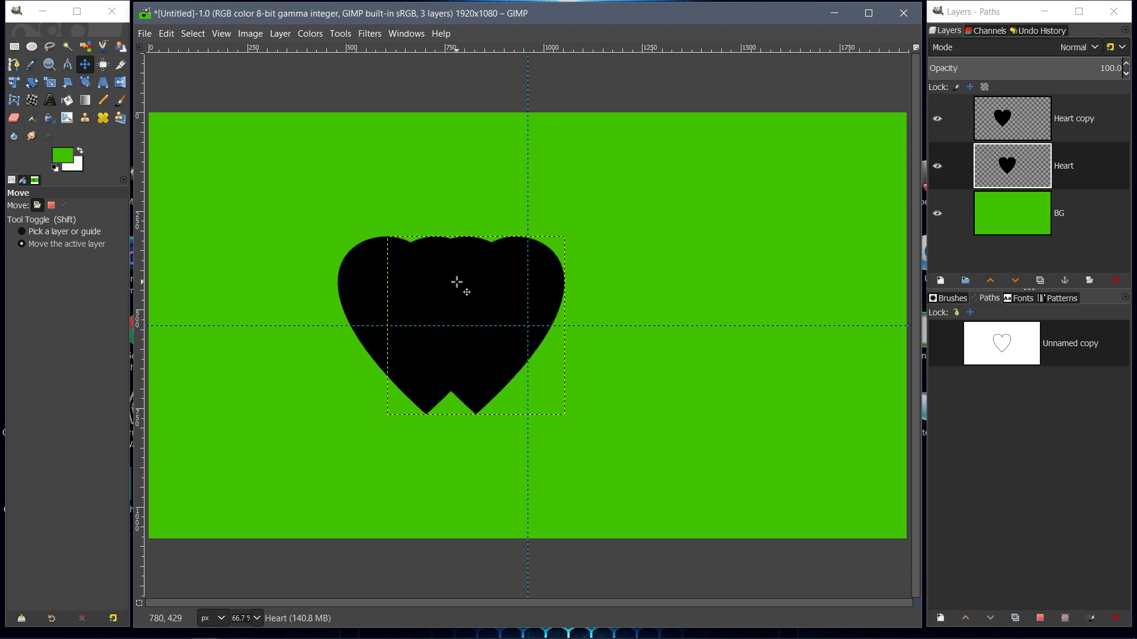
key(shift)
key(shift+Right)
key(shift+Right)
key(shift+Right)
key(shift+Right)
key(shift+Right)
key(shift+Right)
key(shift+Right)
key(shift+Right)
key(shift+Right)
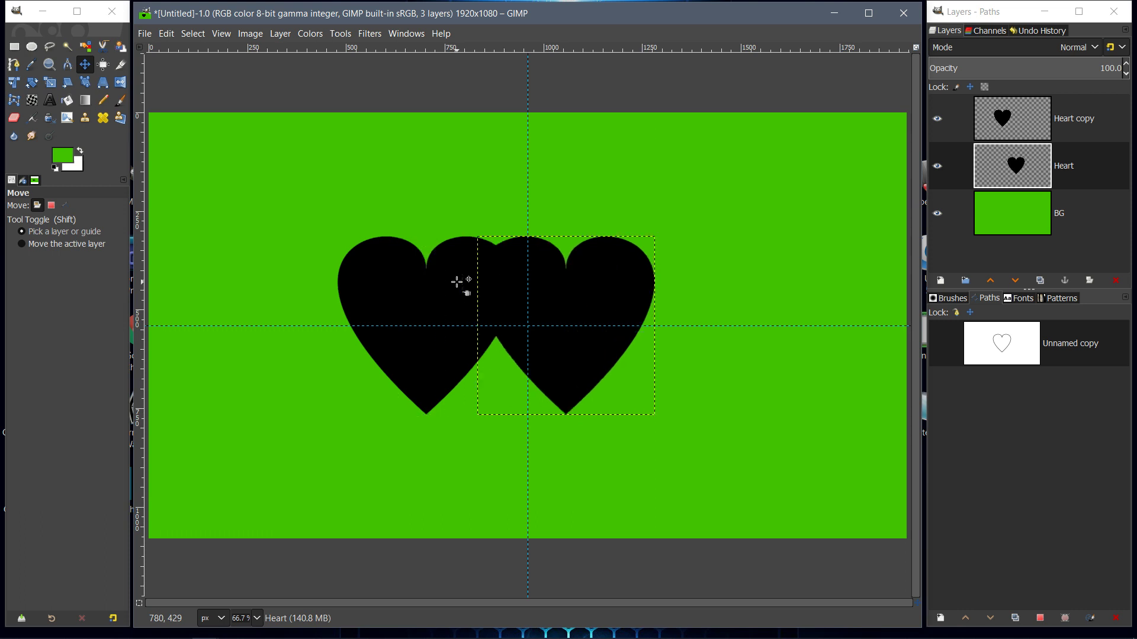
key(shift+Right)
key(shift+Right)
key(shift+Right)
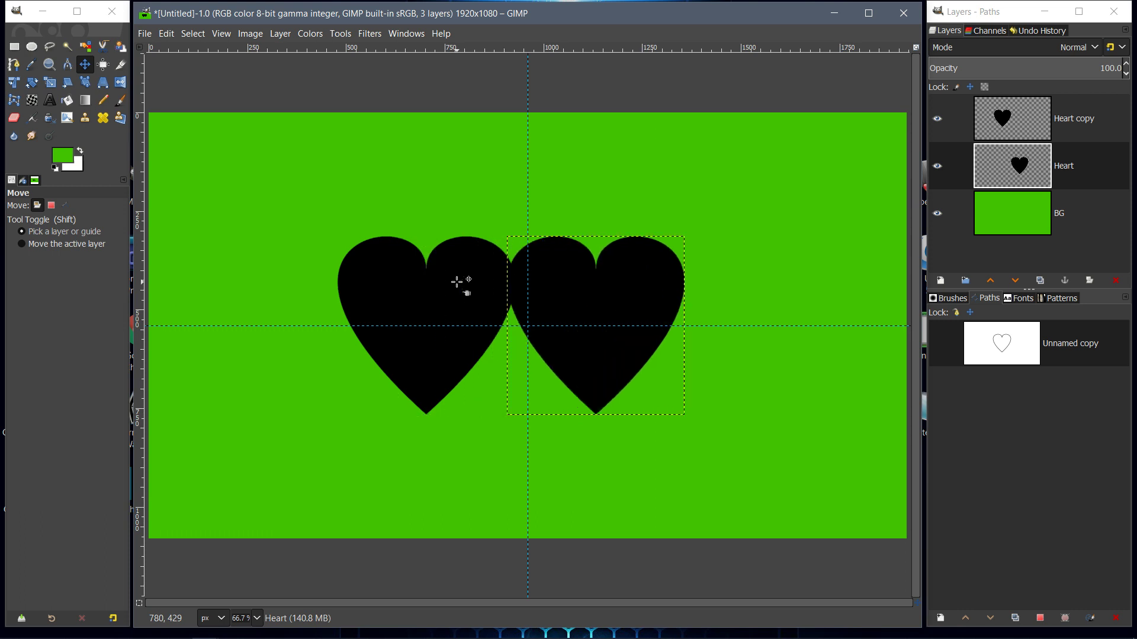
key(shift+Right)
key(shift+Right)
key(shift+Right)
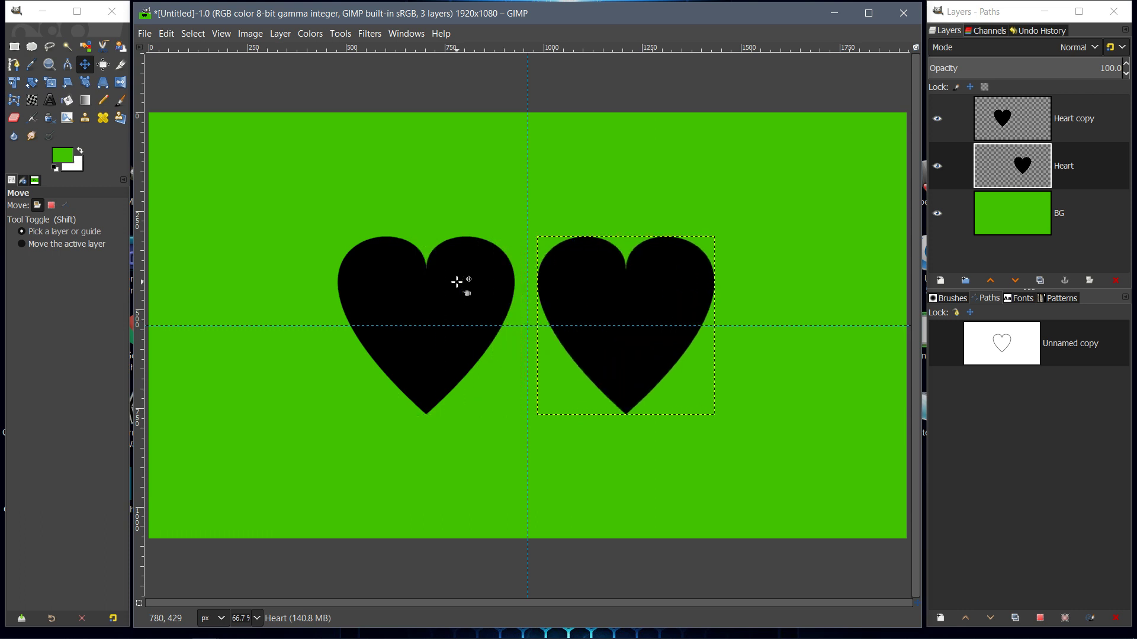
key(shift+Right)
key(shift+Right)
key(shift+Right)
key(shift+Right)
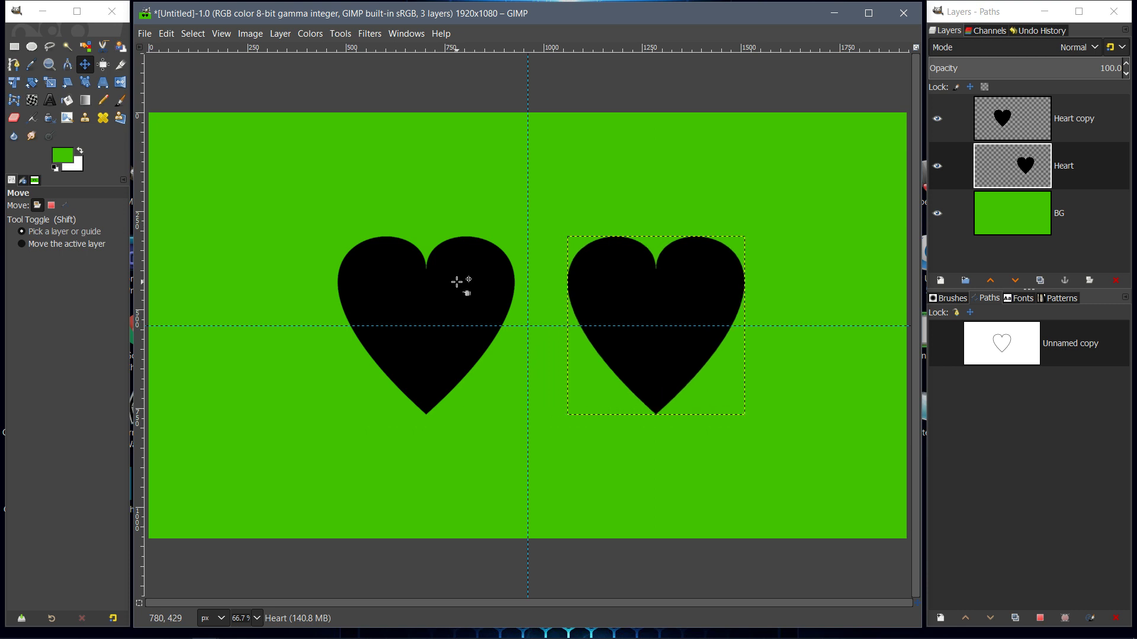
key(shift+Right)
key(shift+Right)
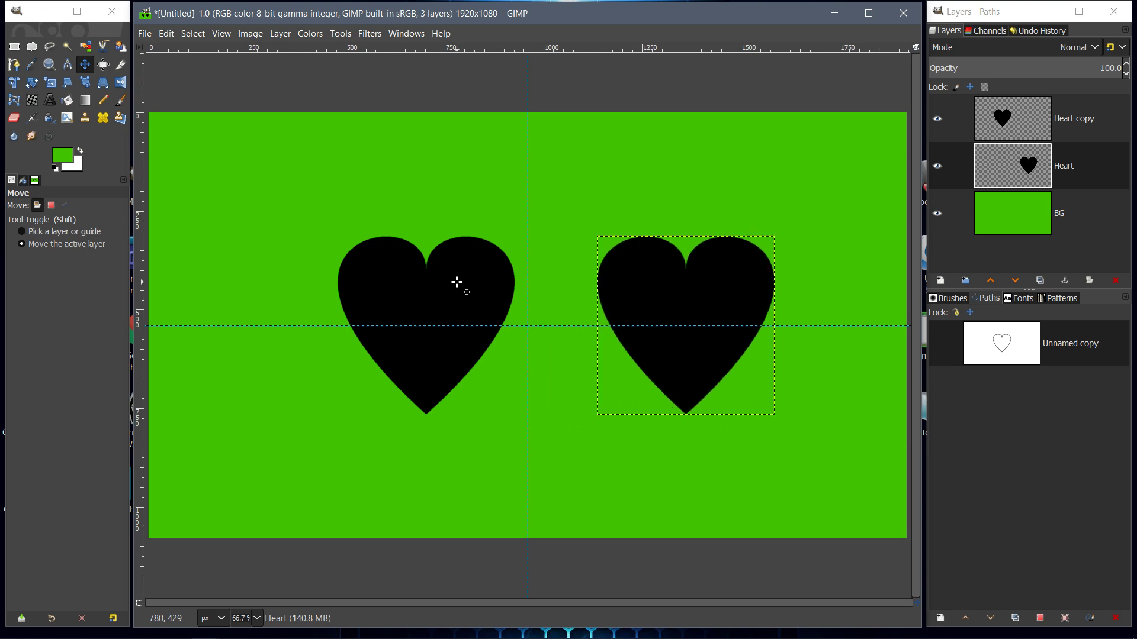
- Make Heart copy active and nudge it left, so the hearts sit on either side
click(1018, 128)
click(466, 299)
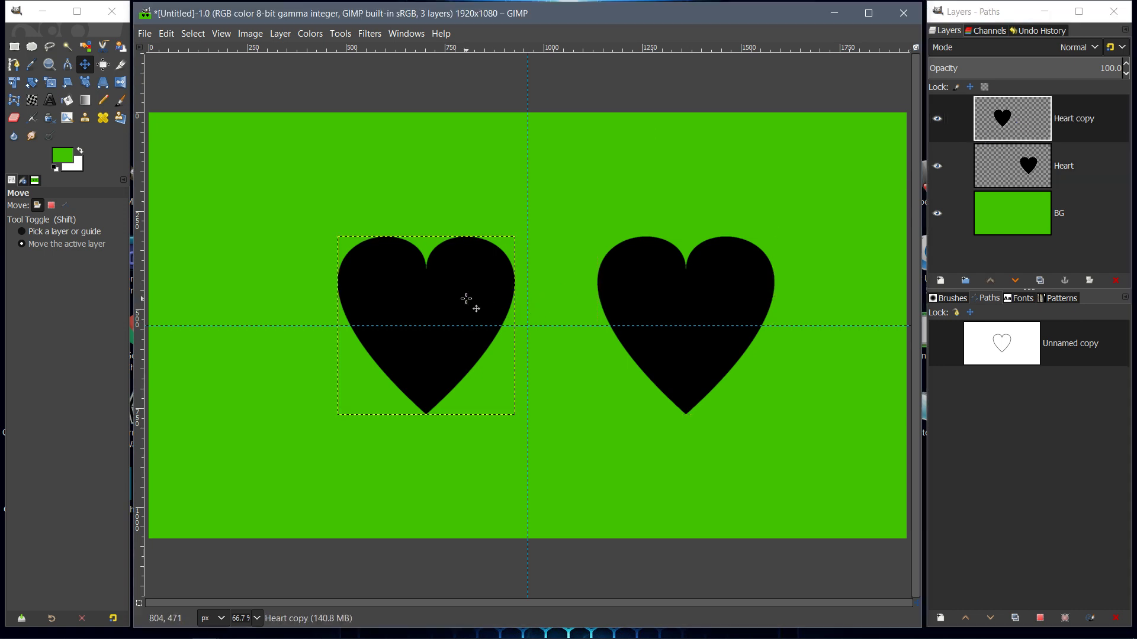
key(shift+Left)
key(shift+Left)
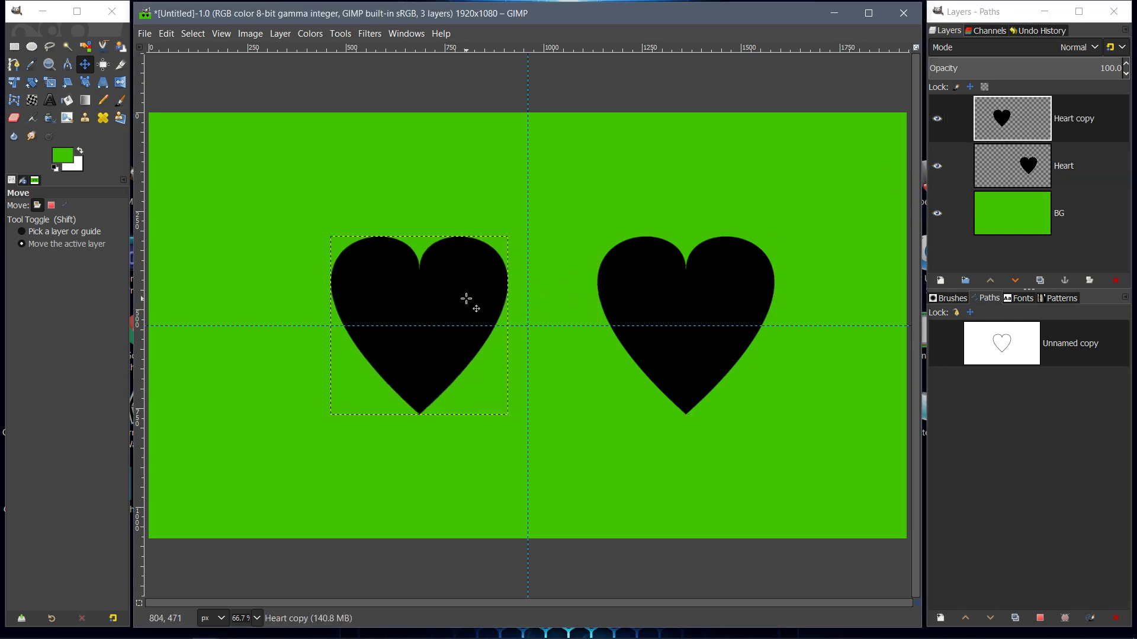
key(shift+Left)
key(shift+Left)
key(shift+Left)
key(shift+Left)
key(shift+Left)
key(shift+Left)
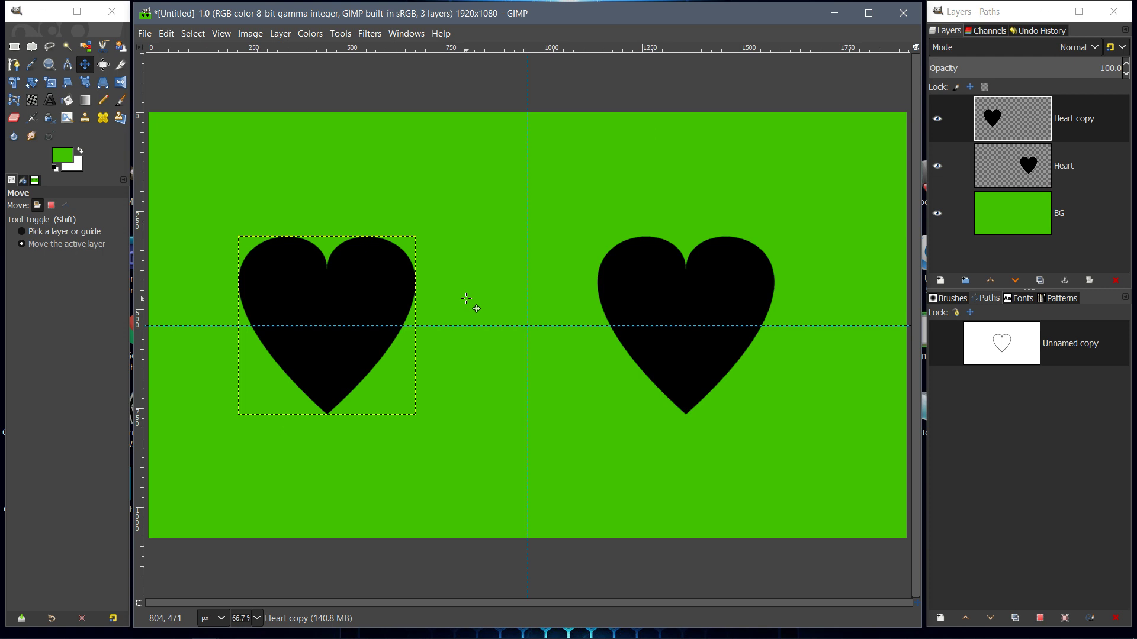
click(996, 126)
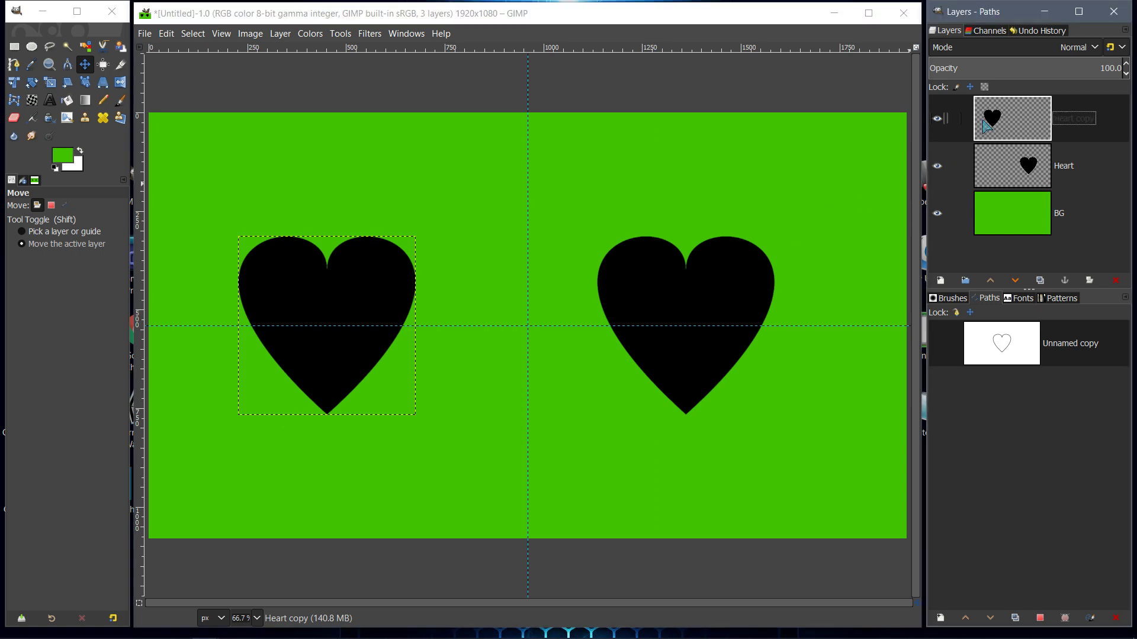
- Rotate the Heart copy layer 90° counter-clockwise
click(280, 34)
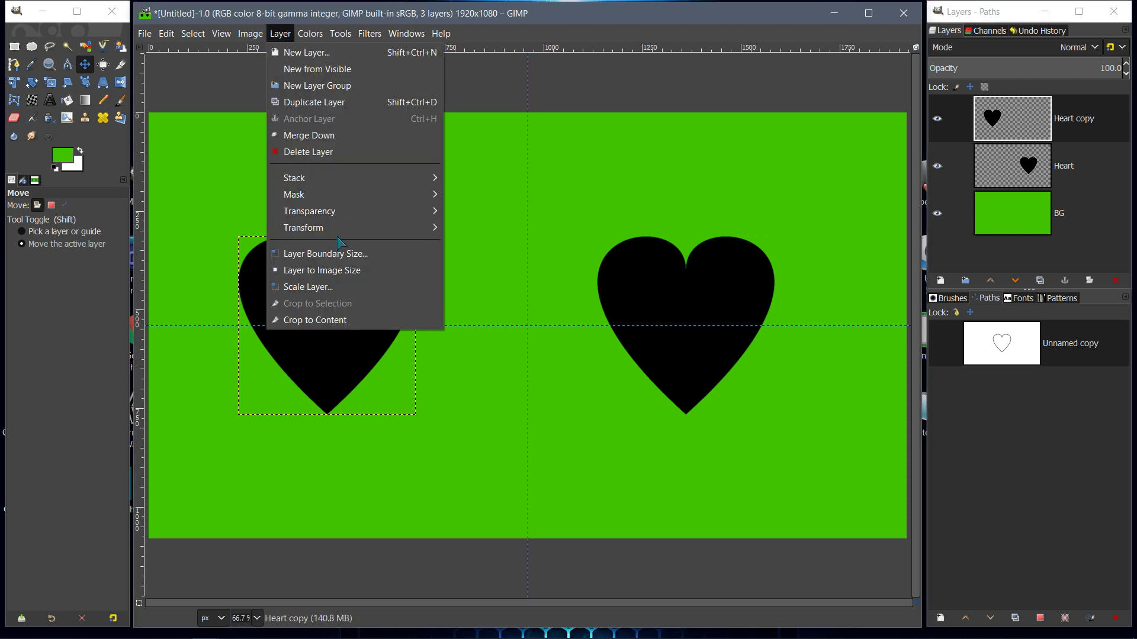
mouse_move(340, 231)
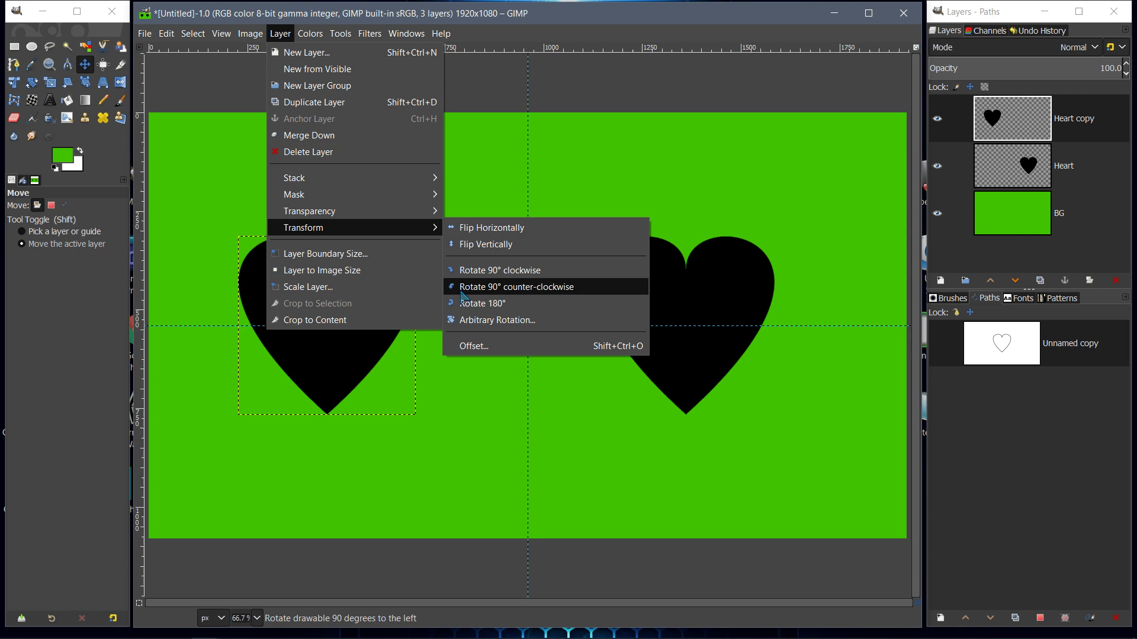
click(462, 295)
- Rotate the Heart layer 90° clockwise
click(1019, 169)
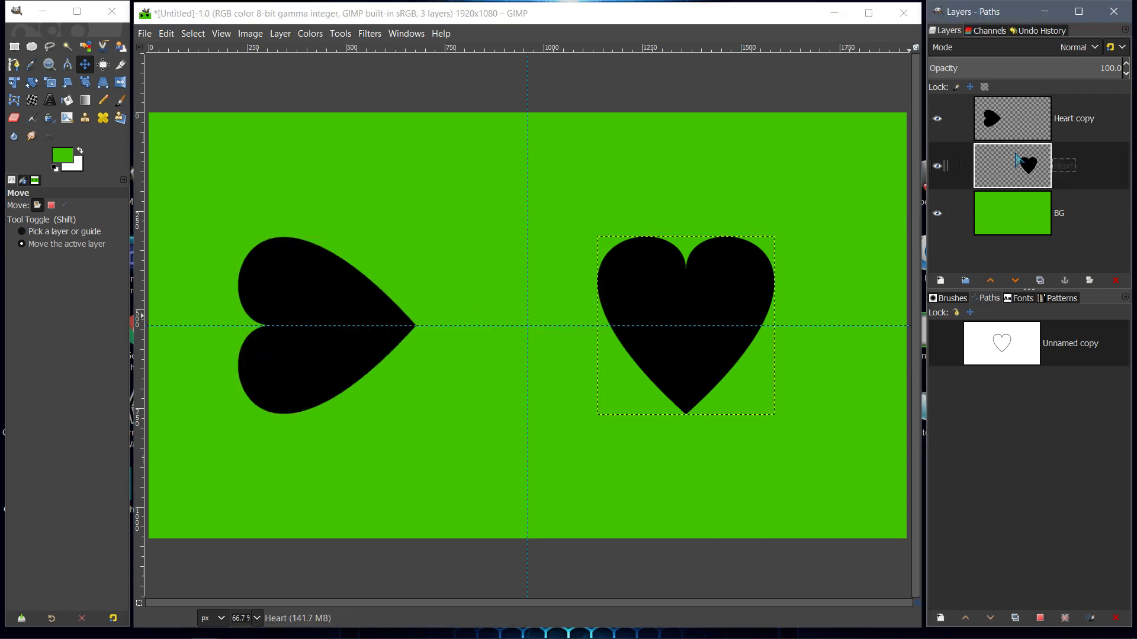
click(279, 36)
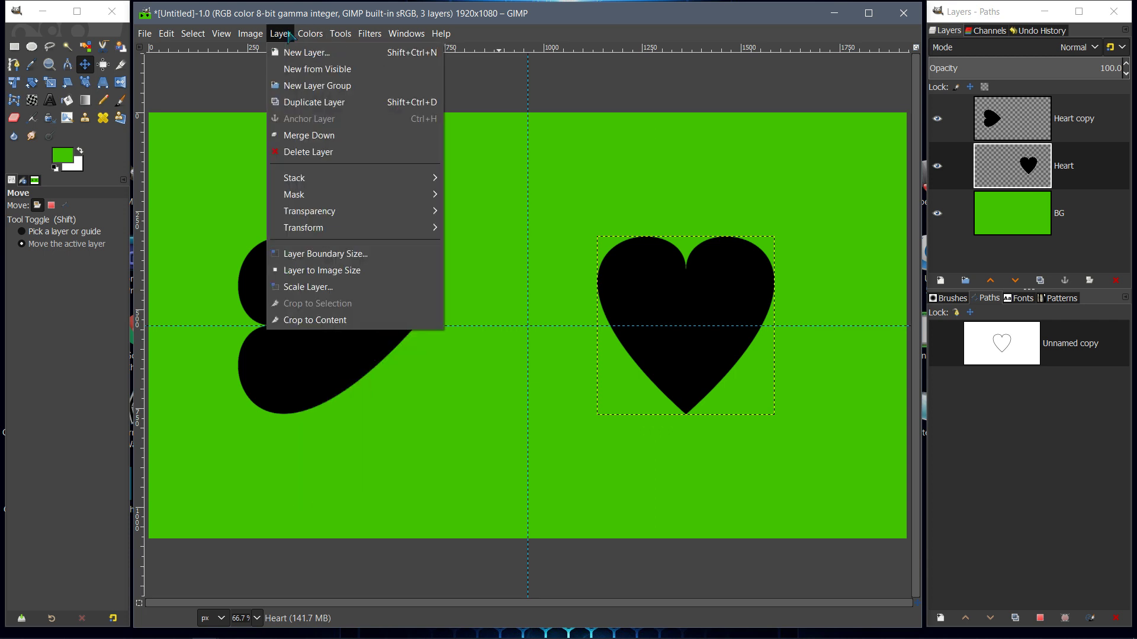
mouse_move(349, 230)
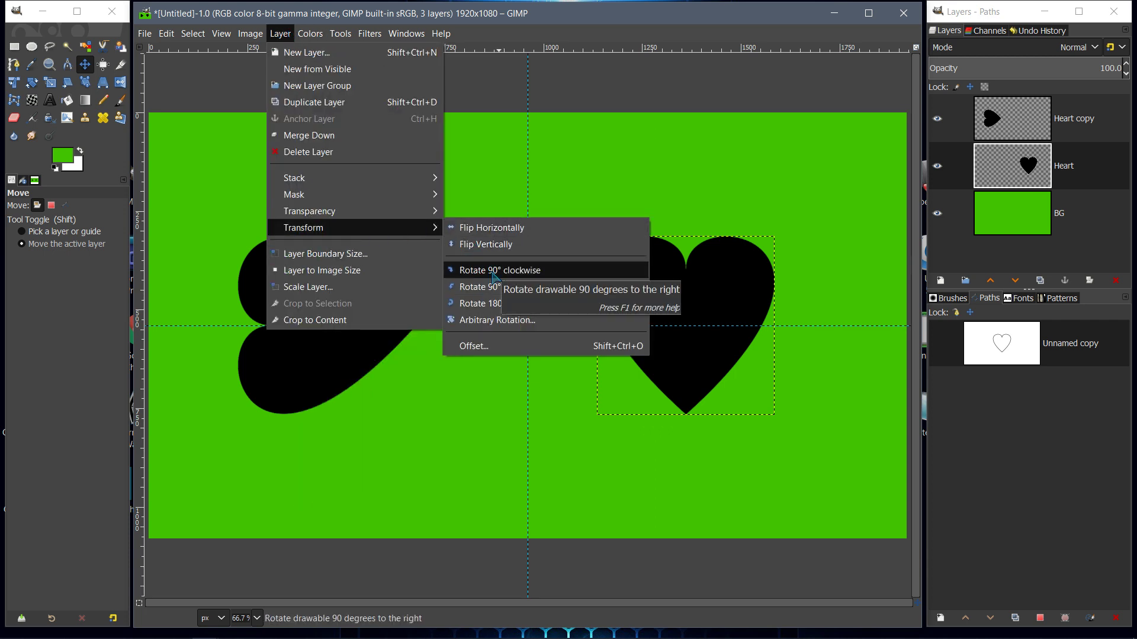
click(493, 276)
- Nudge the right heart left until its tip touches the vertical centre guide
click(1018, 171)
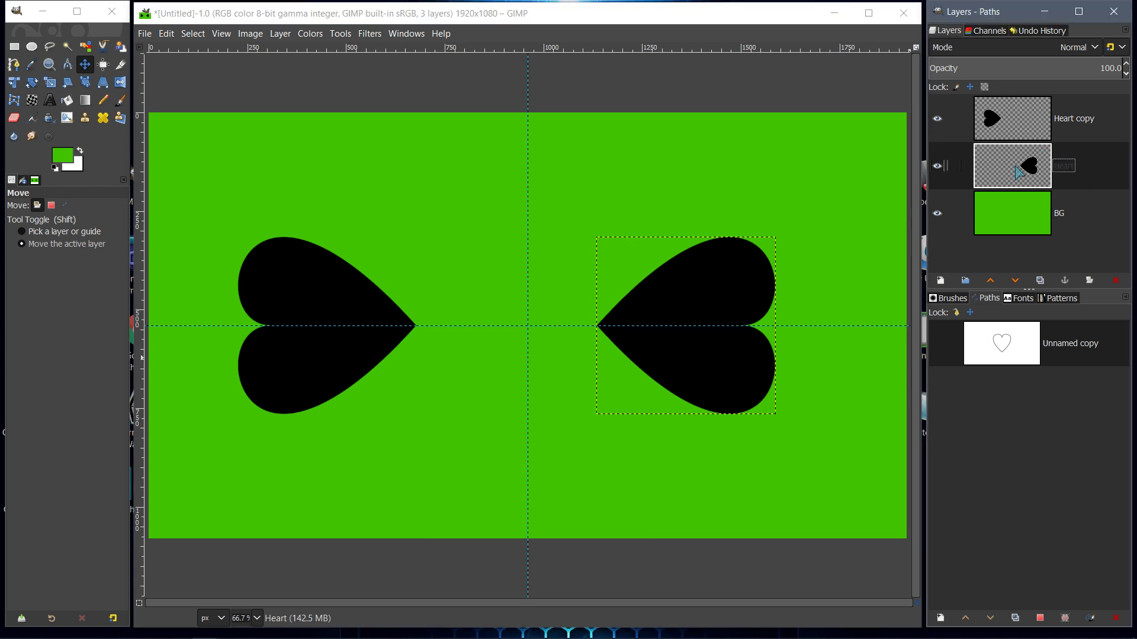
click(683, 287)
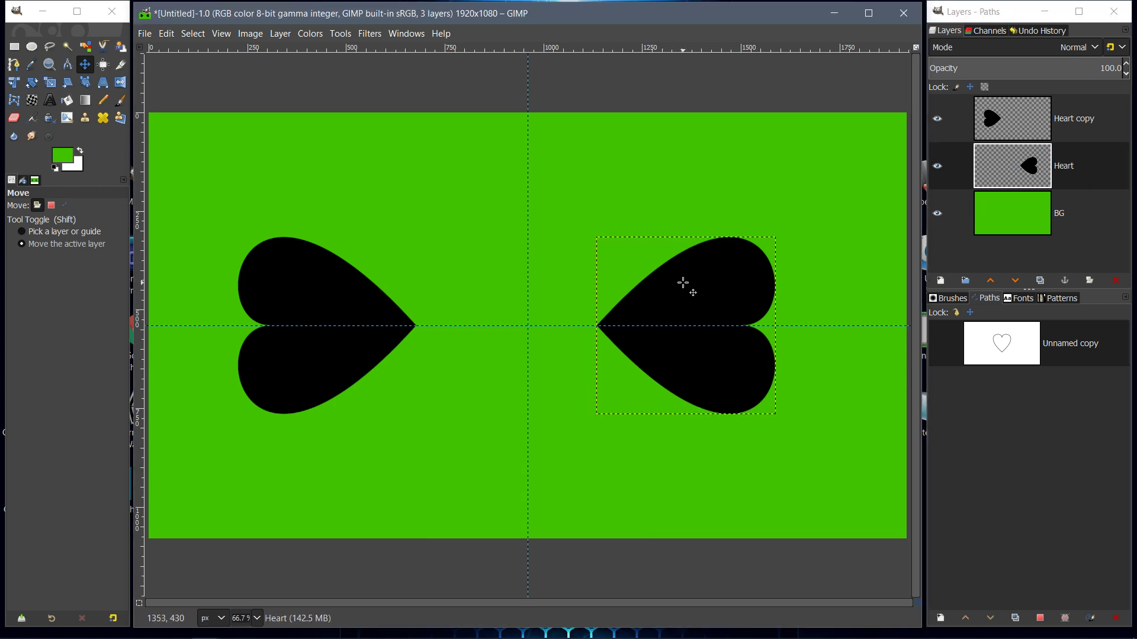
key(shift+Left)
key(shift+Left)
key(shift+Left)
key(shift+Left)
key(shift+Left)
key(shift+Left)
key(shift+Left)
key(shift+Left)
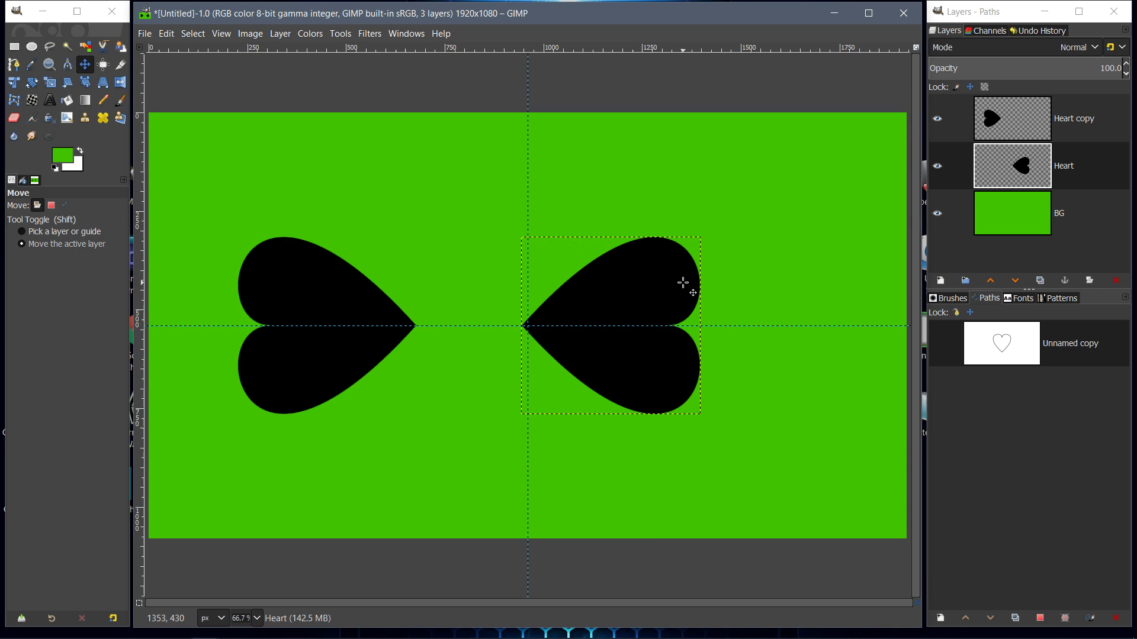
key(shift+Right)
key(shift+Right)
key(Left)
key(Left)
key(Left)
key(Left)
key(Left)
key(Left)
key(Left)
key(Left)
key(Left)
key(Left)
key(Left)
key(Left)
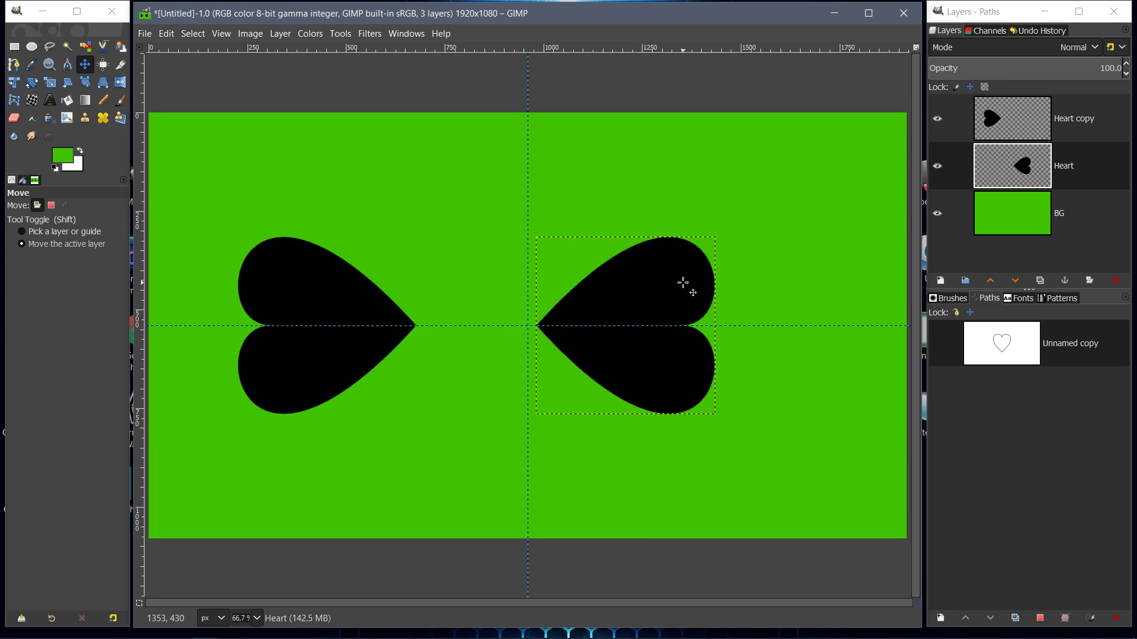
key(Left)
key(Left)
key(Left)
key(Left)
key(Left)
key(Left)
key(Left)
key(Left)
key(Left)
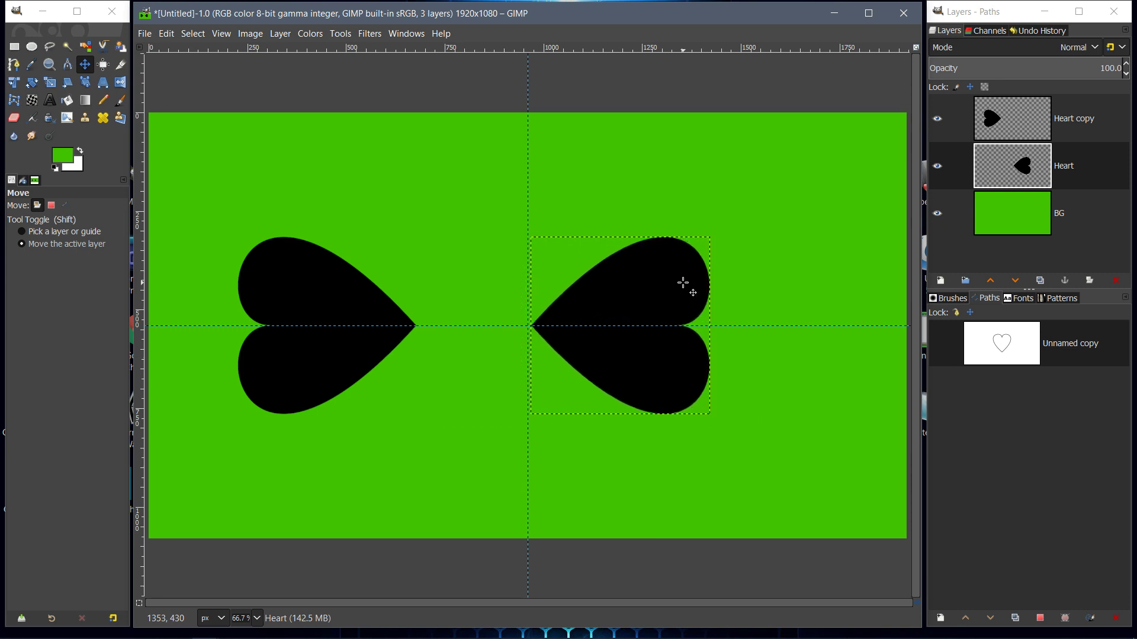
key(Left)
key(Left)
key(Left)
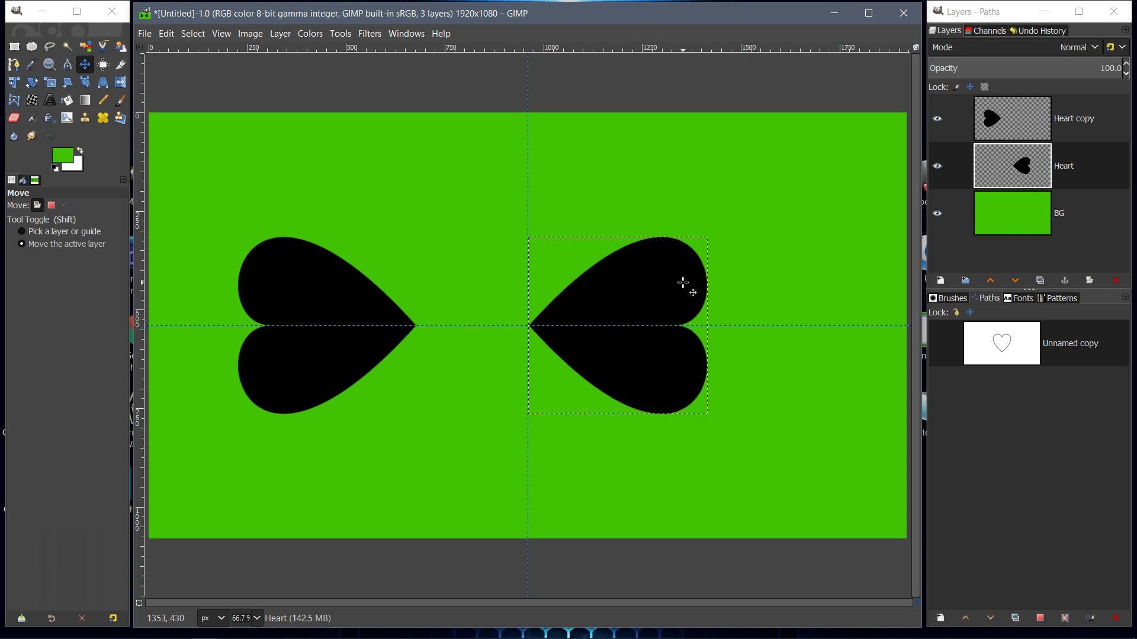
- Drag Heart copy right to the centre guide and adjust Heart so both tips meet in a bow
click(1006, 118)
drag(300, 294, 433, 300)
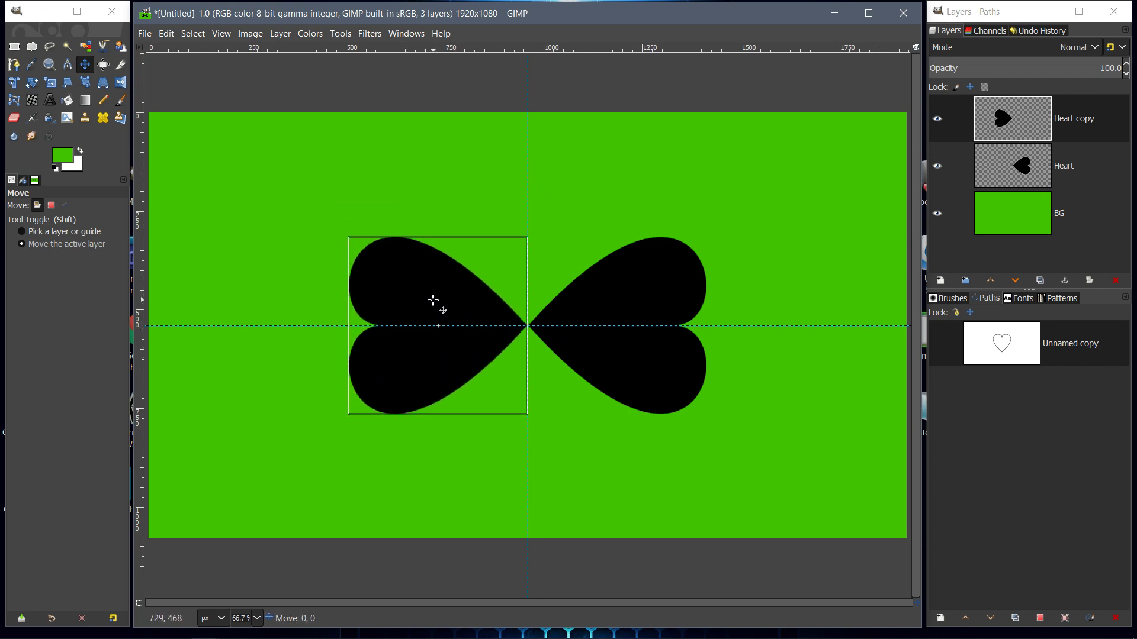
click(1008, 132)
click(1007, 160)
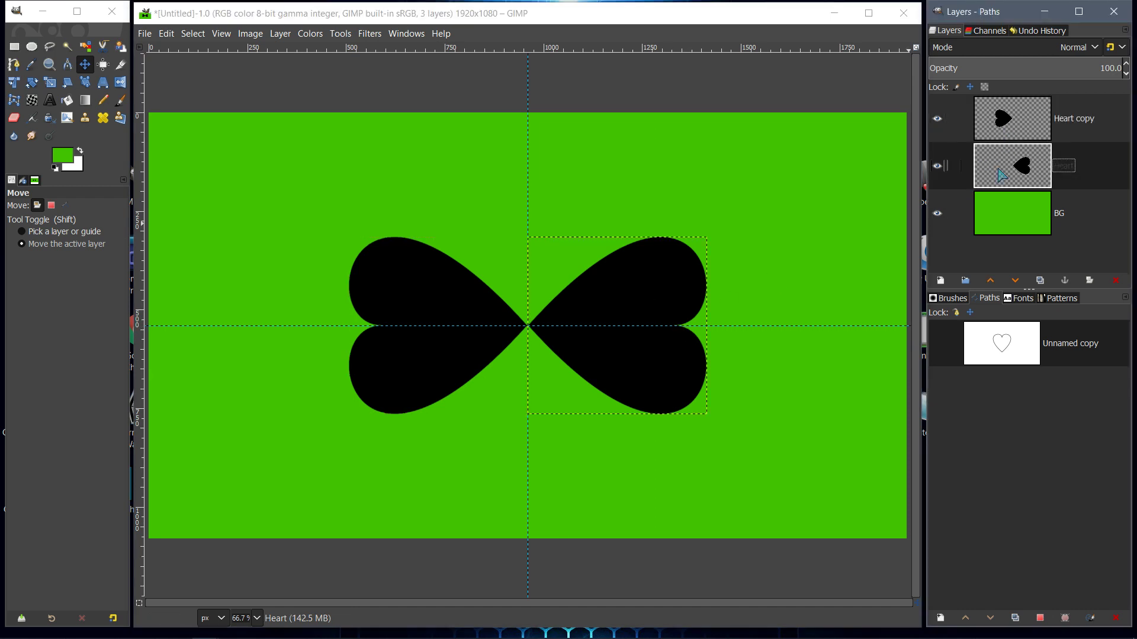
drag(619, 312, 655, 300)
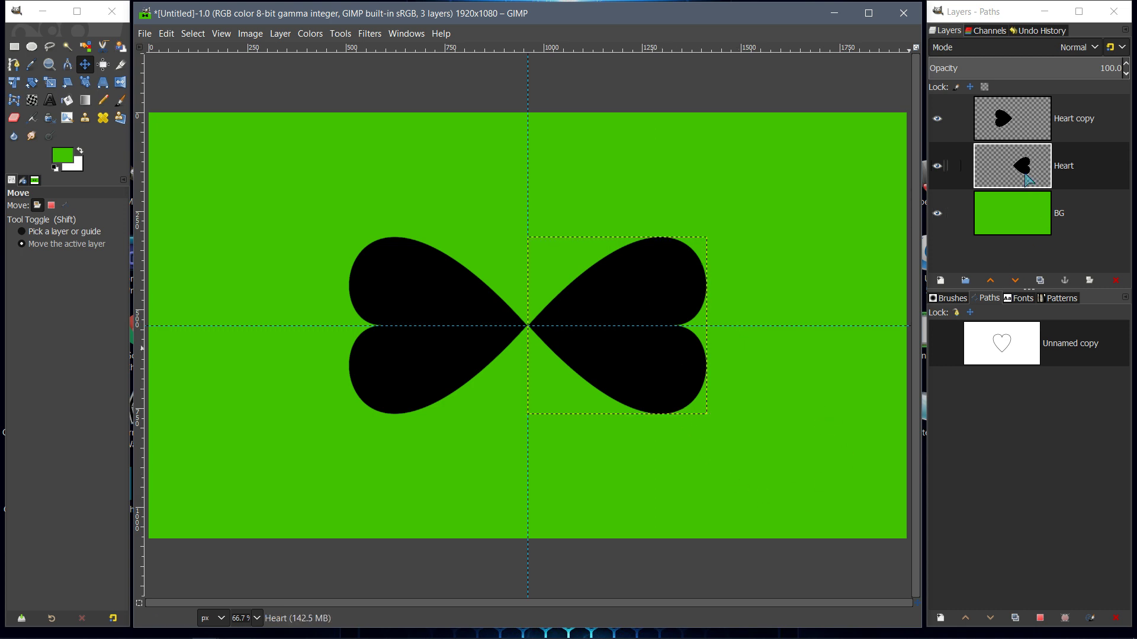
click(1030, 127)
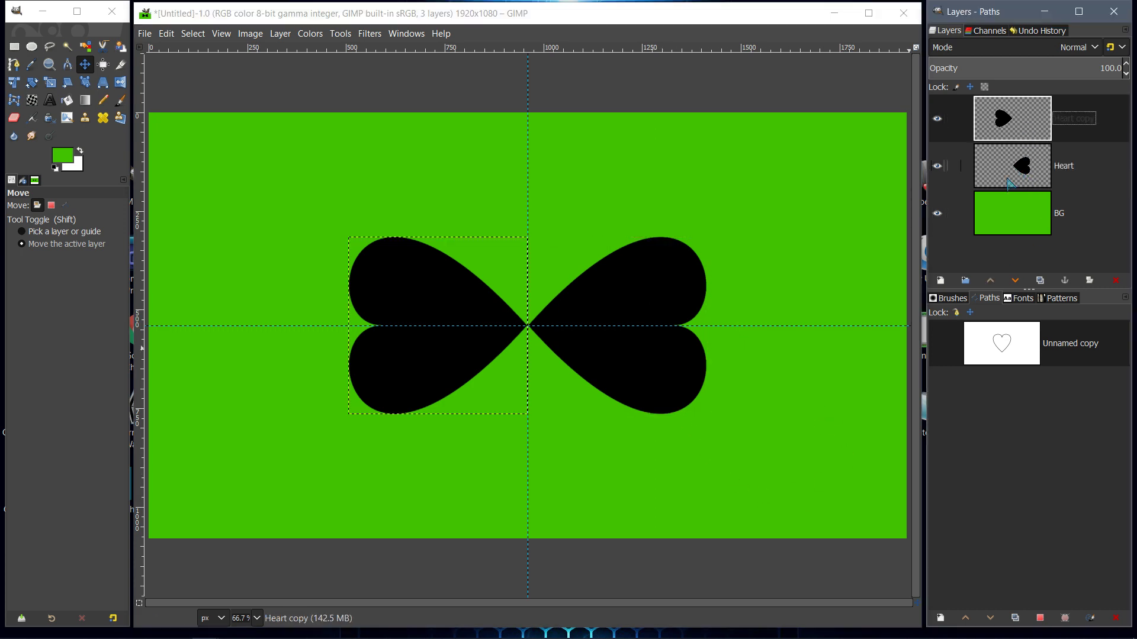
- Merge Heart copy down into the Heart layer from its layer context menu
right_click(1013, 123)
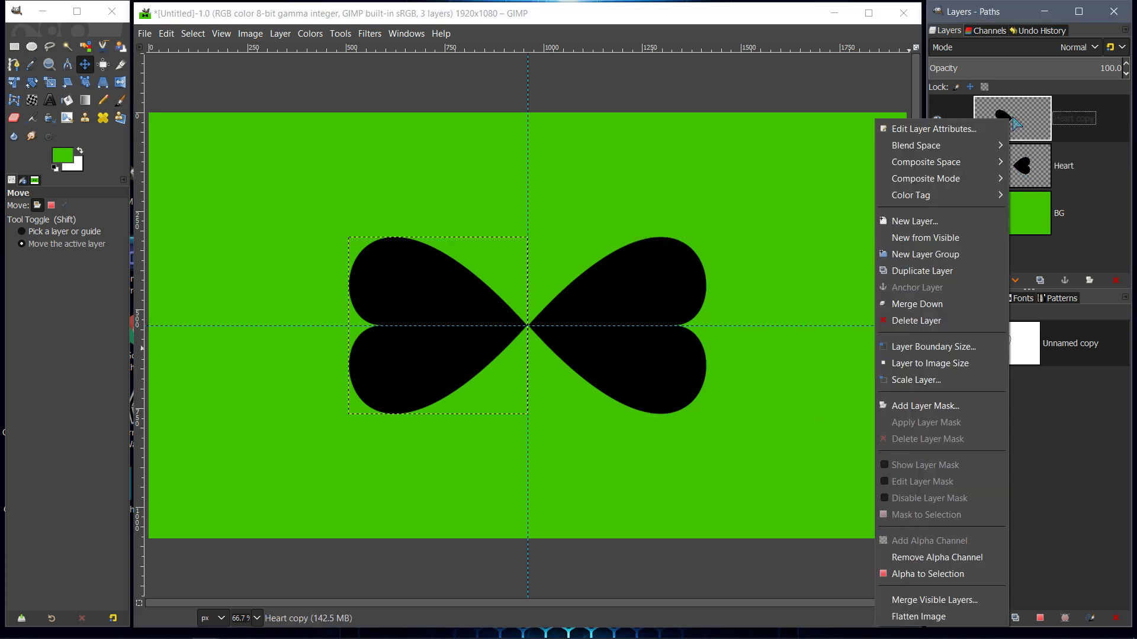
click(928, 306)
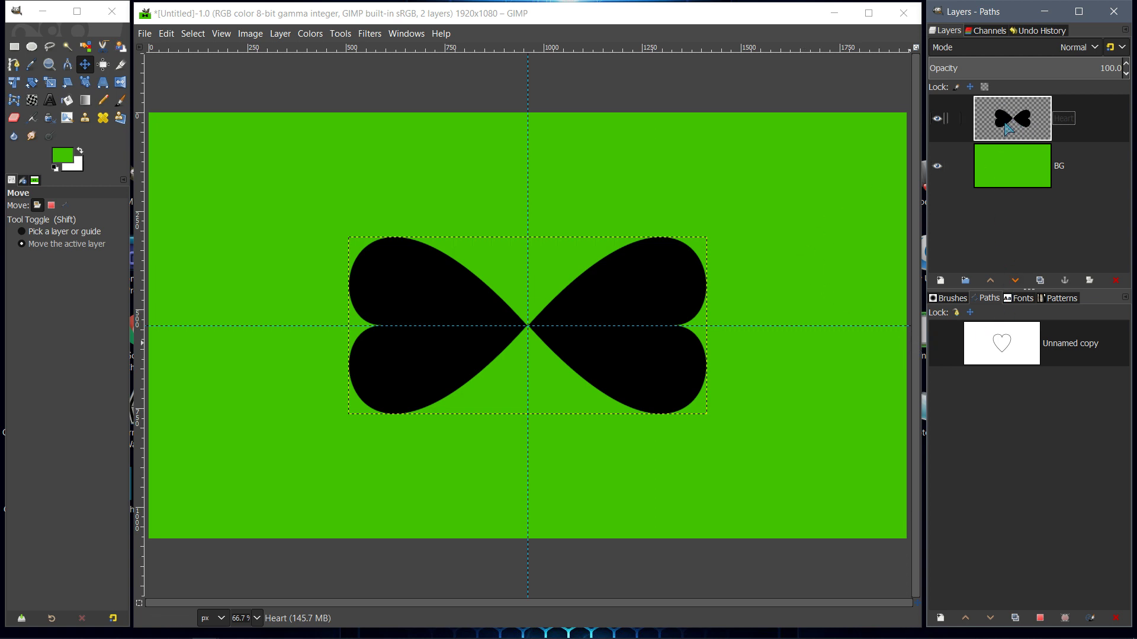
- Undo the layer merge and the series of layer moves with repeated Edit > Undo
click(193, 34)
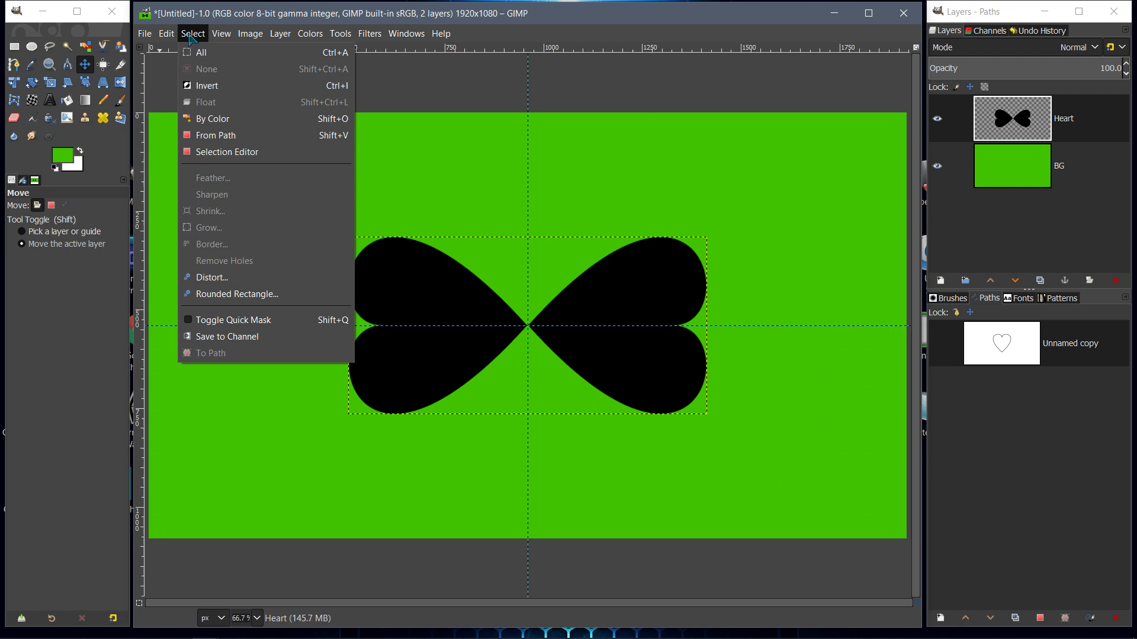
mouse_move(161, 34)
click(173, 54)
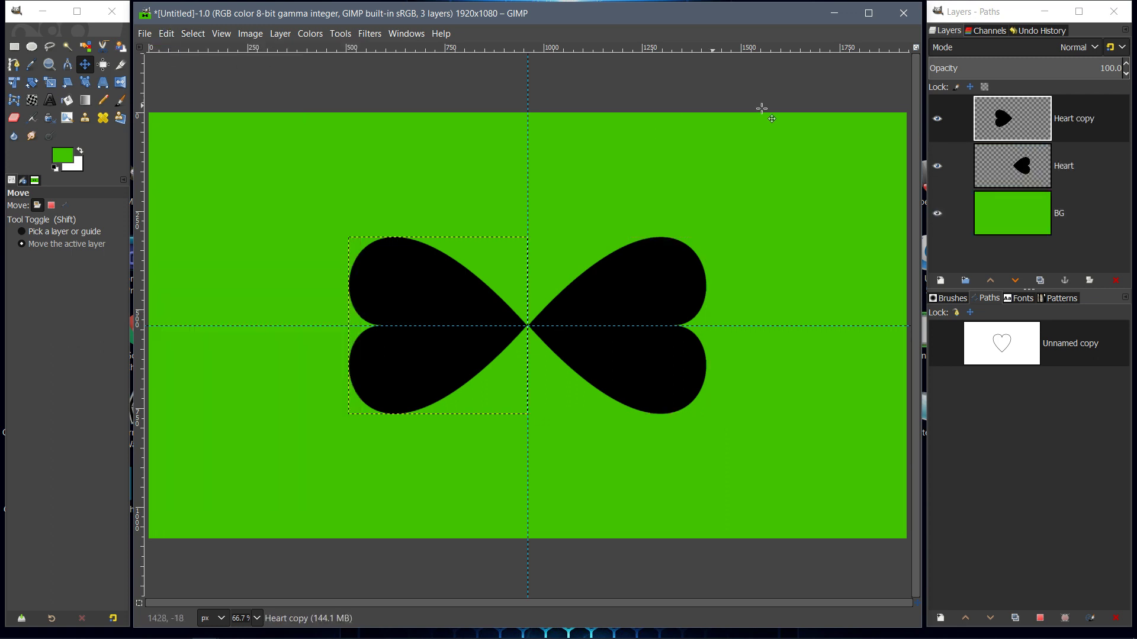
click(169, 36)
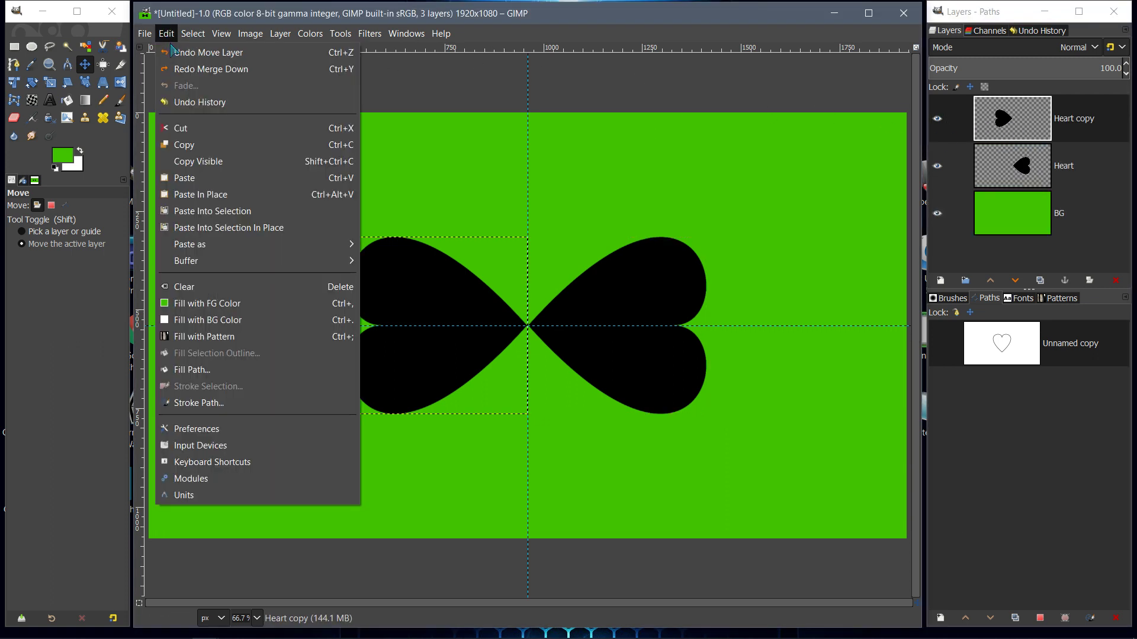
click(173, 53)
click(167, 34)
click(174, 53)
click(167, 33)
click(174, 52)
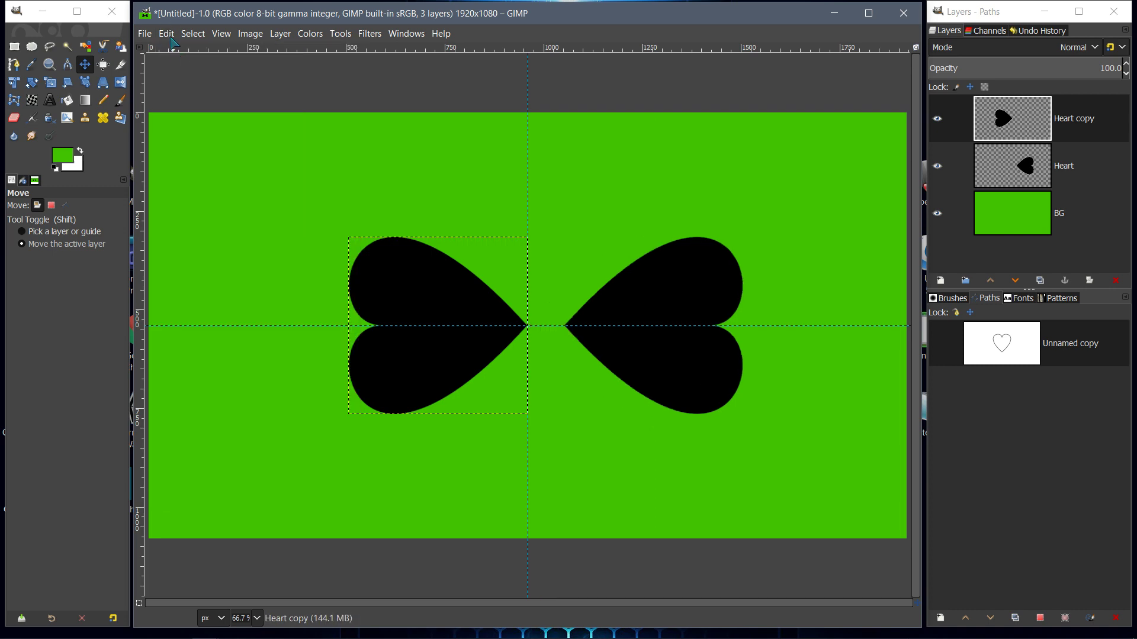
click(166, 33)
click(174, 53)
click(167, 34)
click(174, 53)
click(167, 33)
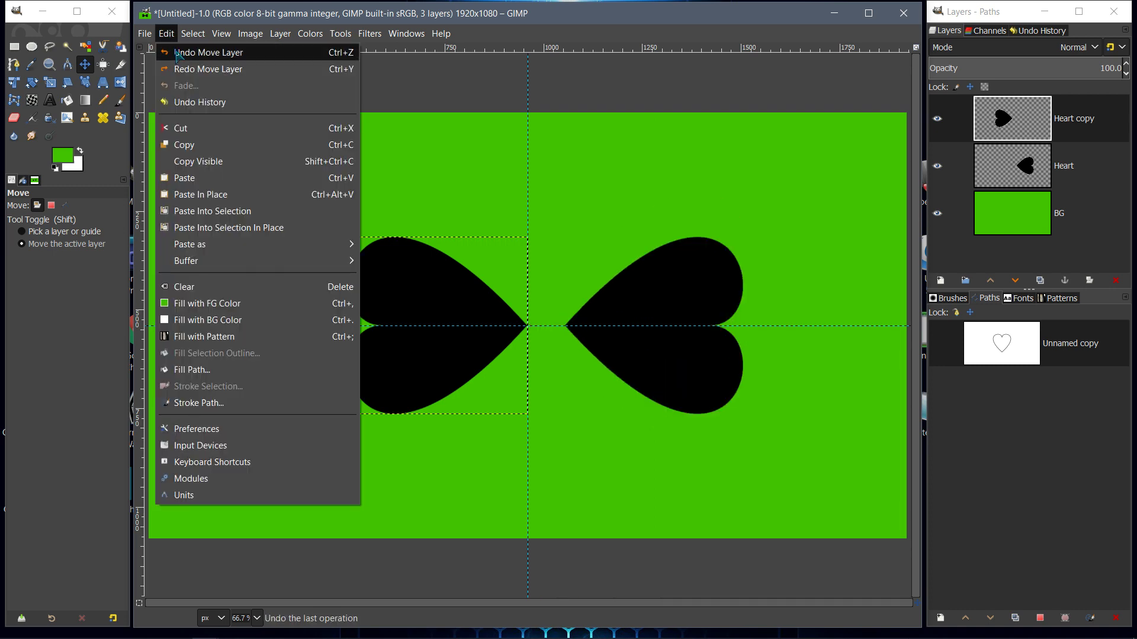
click(175, 53)
click(166, 33)
click(174, 52)
click(167, 34)
click(175, 53)
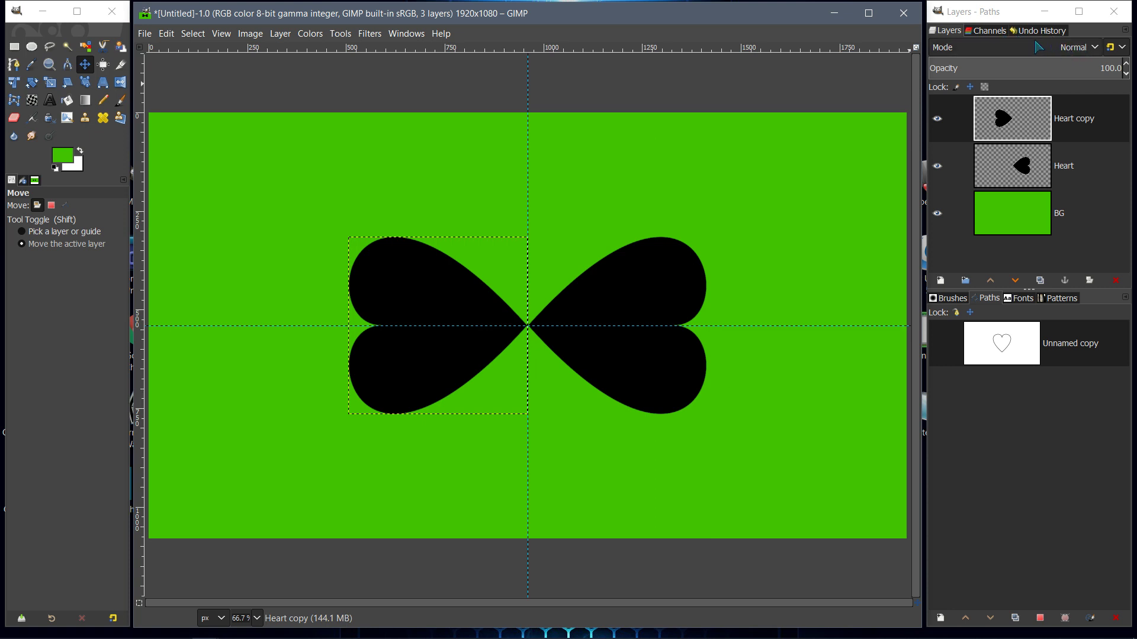
- In Undo History, step back to before the rotations and redo one move of the left heart
click(1125, 31)
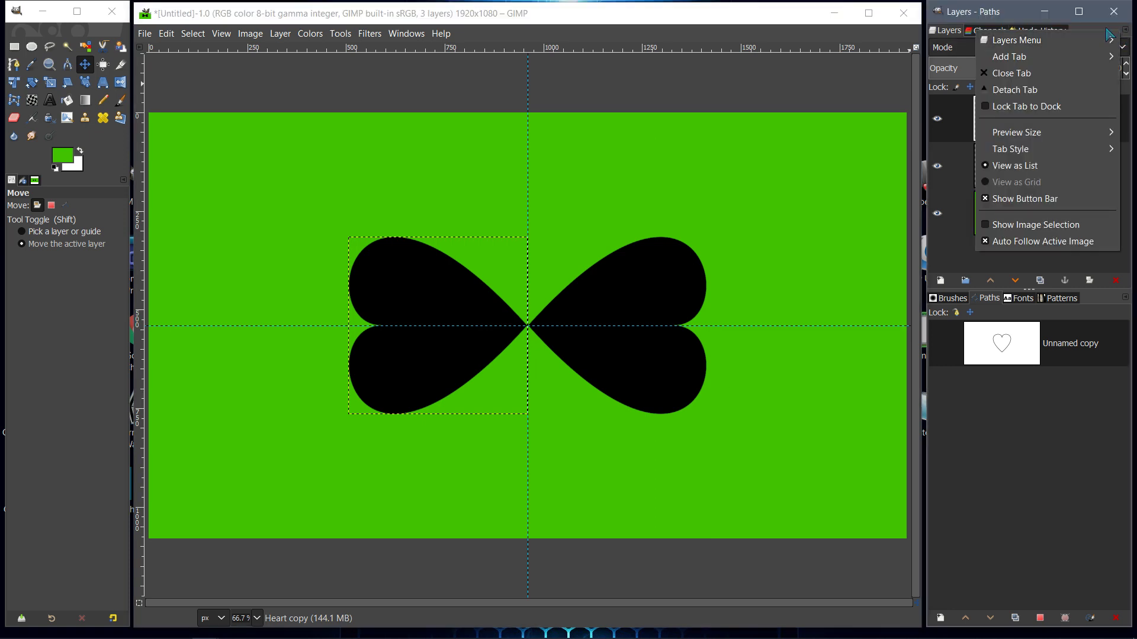
key(Escape)
click(1040, 31)
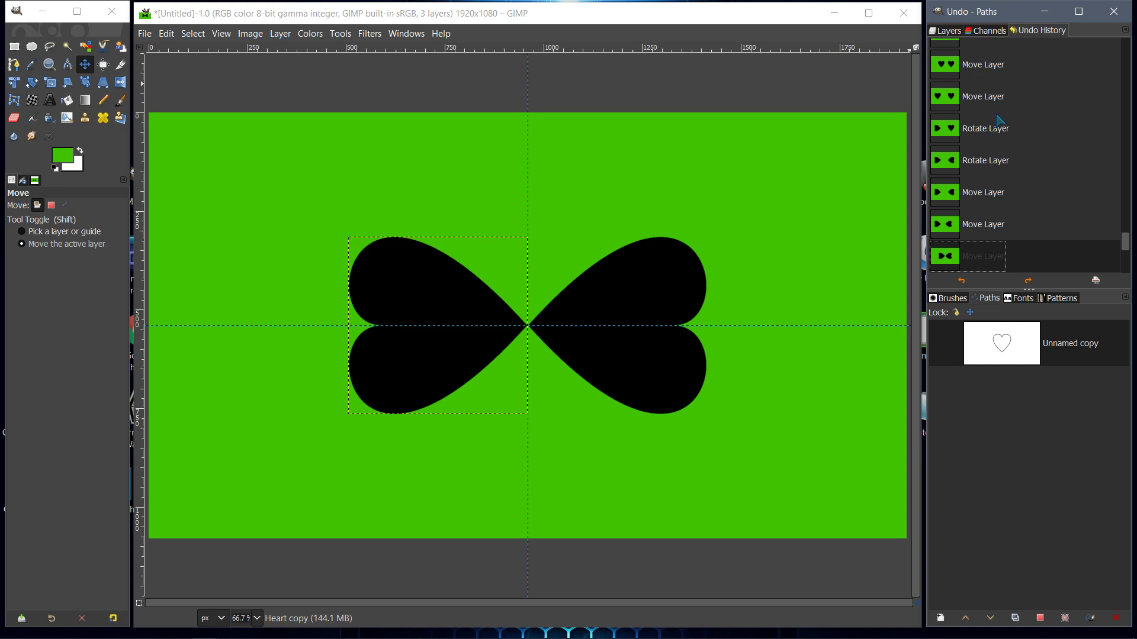
click(962, 281)
click(962, 281)
click(962, 281)
click(962, 282)
click(962, 281)
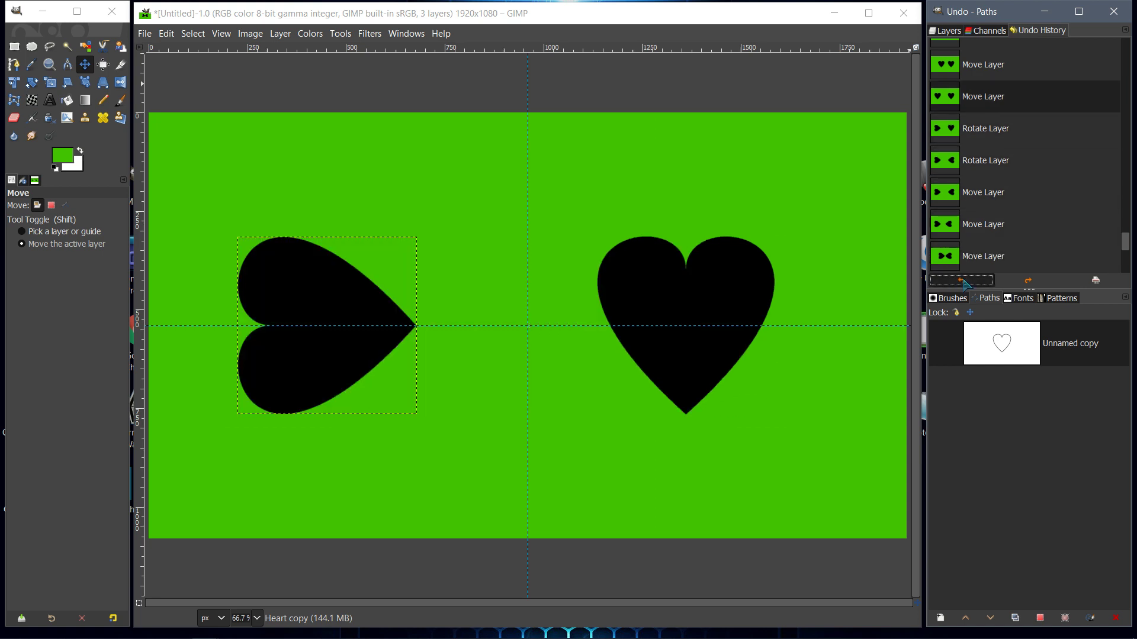
click(962, 281)
click(1028, 281)
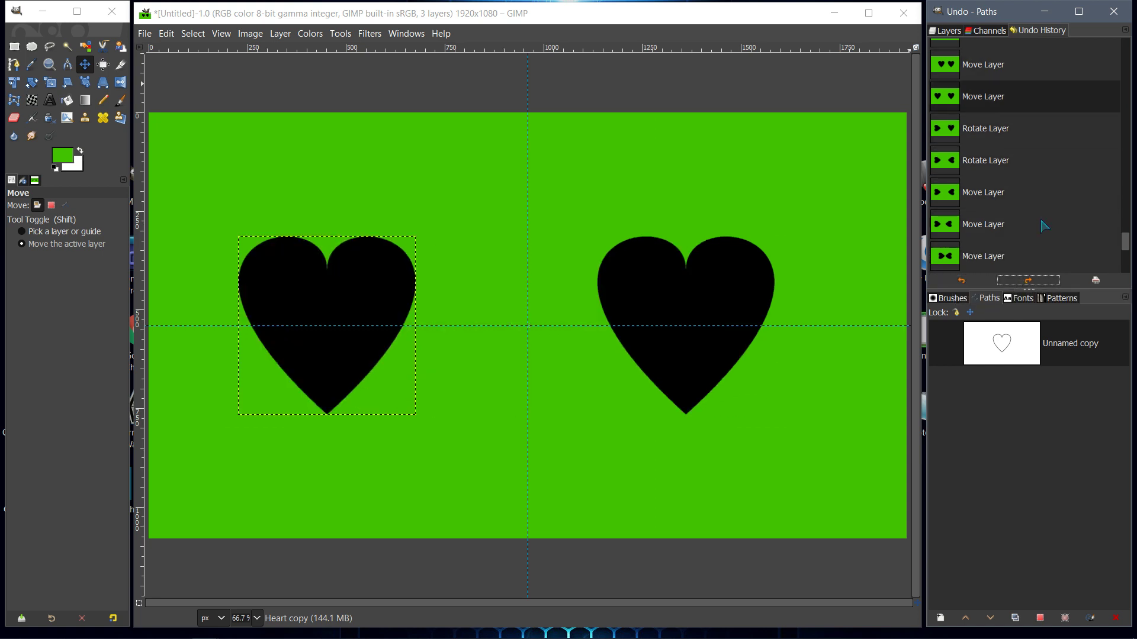
click(945, 32)
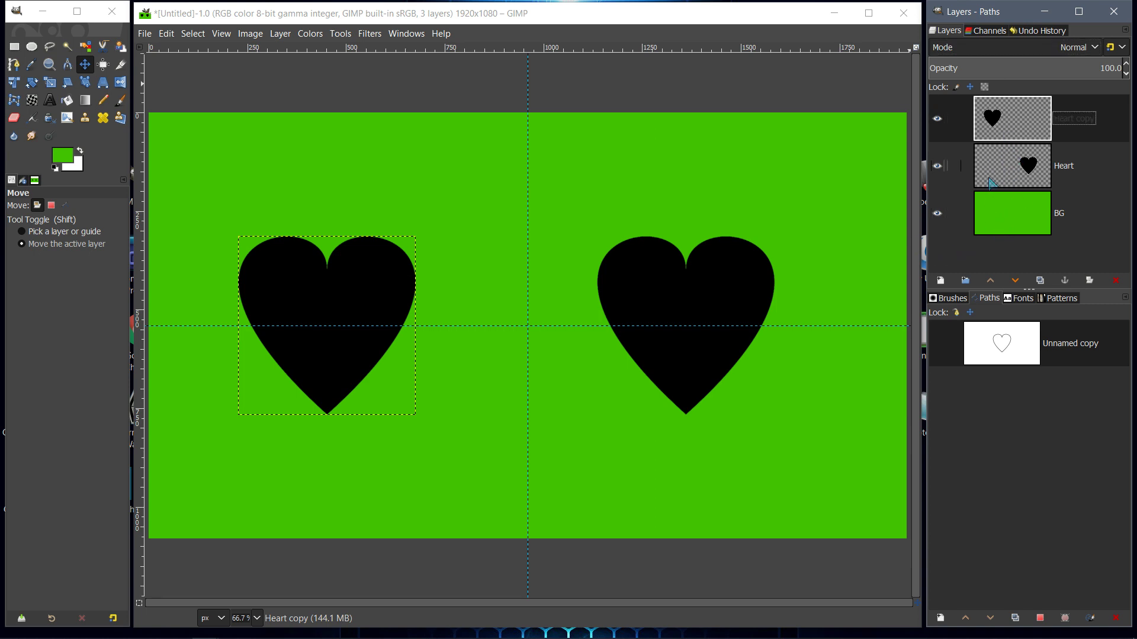
- Add a new layer named heart above BG and fill it with white
right_click(1005, 212)
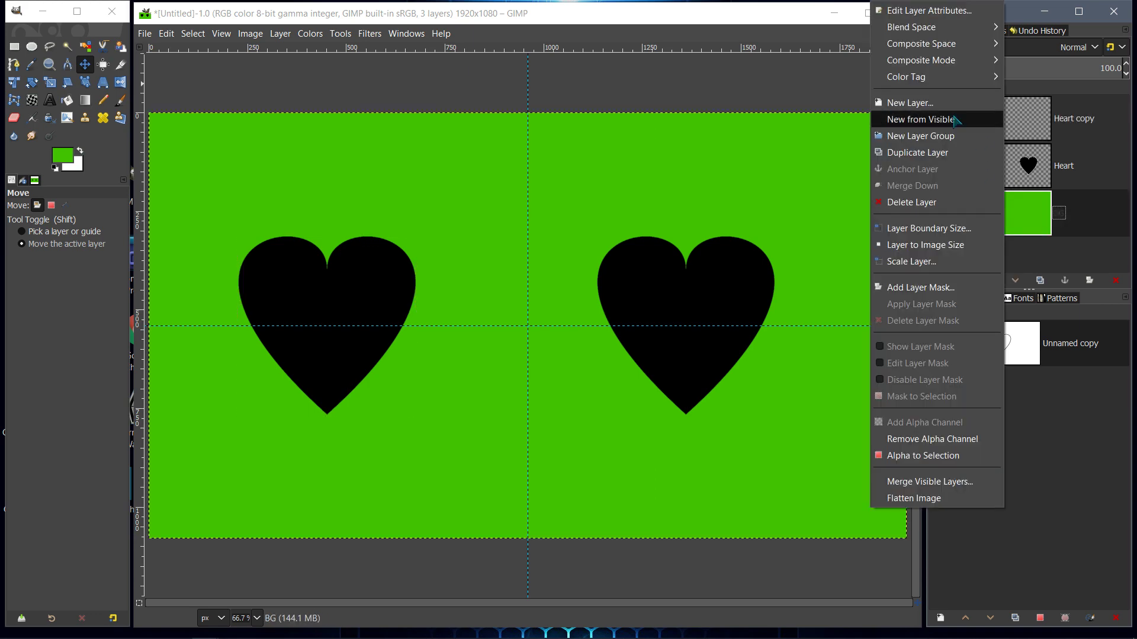
click(910, 103)
click(1004, 349)
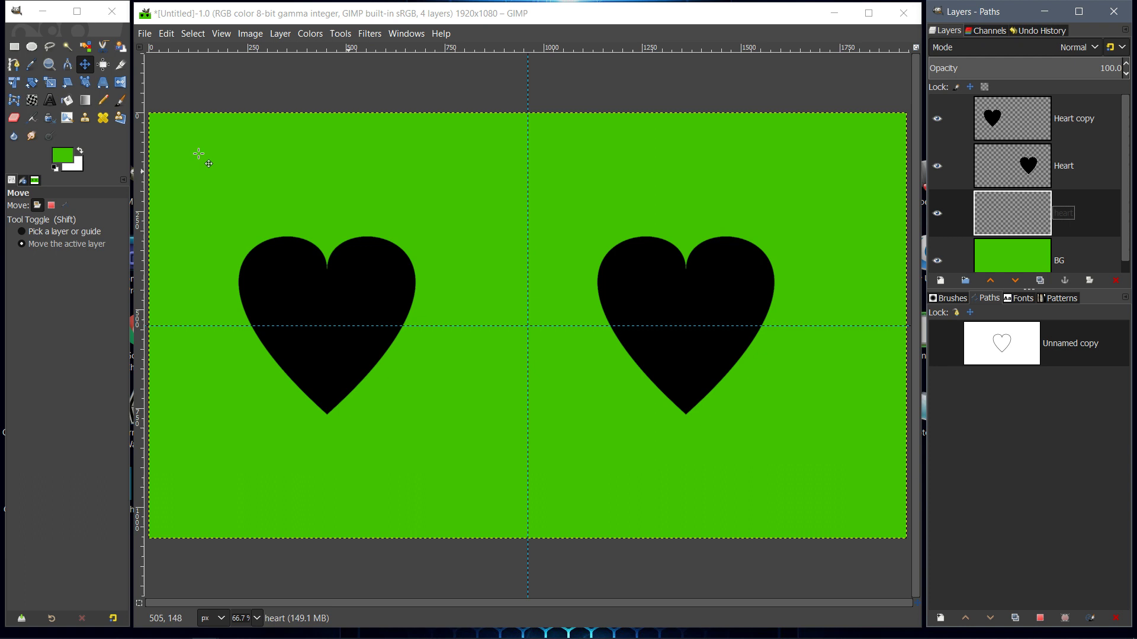
drag(126, 177, 610, 278)
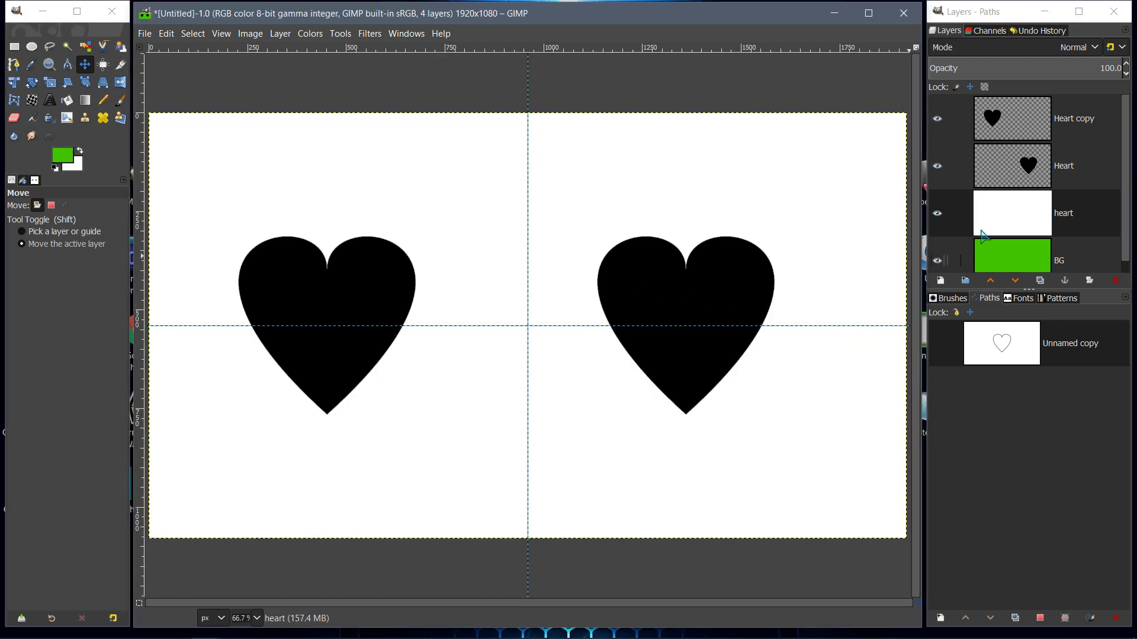
- Merge the Heart layer down into the white heart layer and hide Heart copy
right_click(1012, 167)
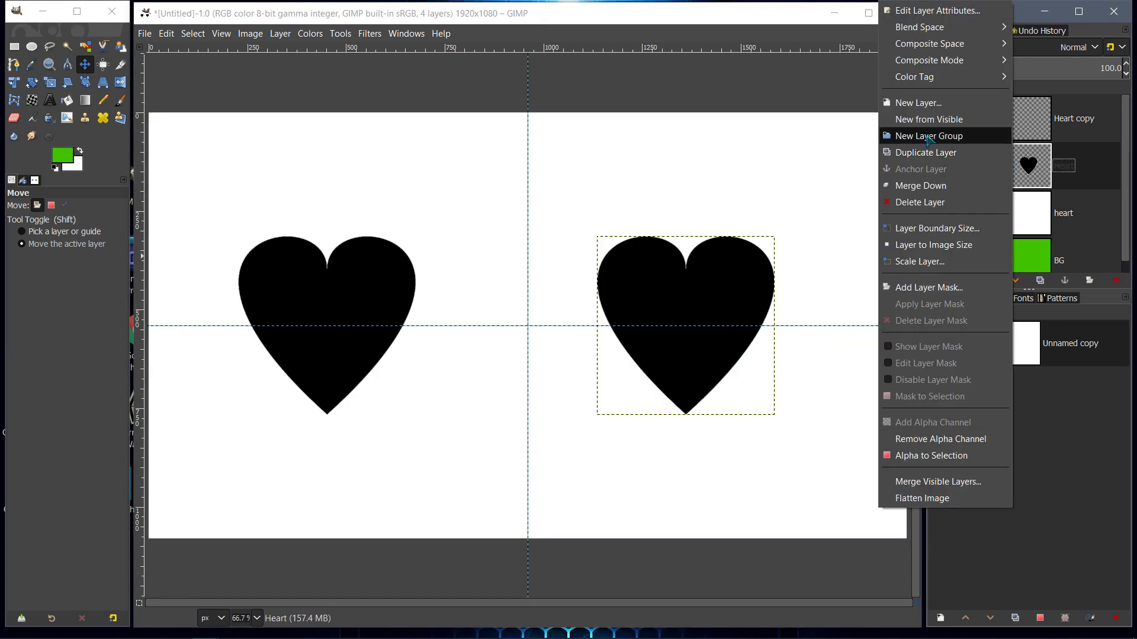
click(942, 122)
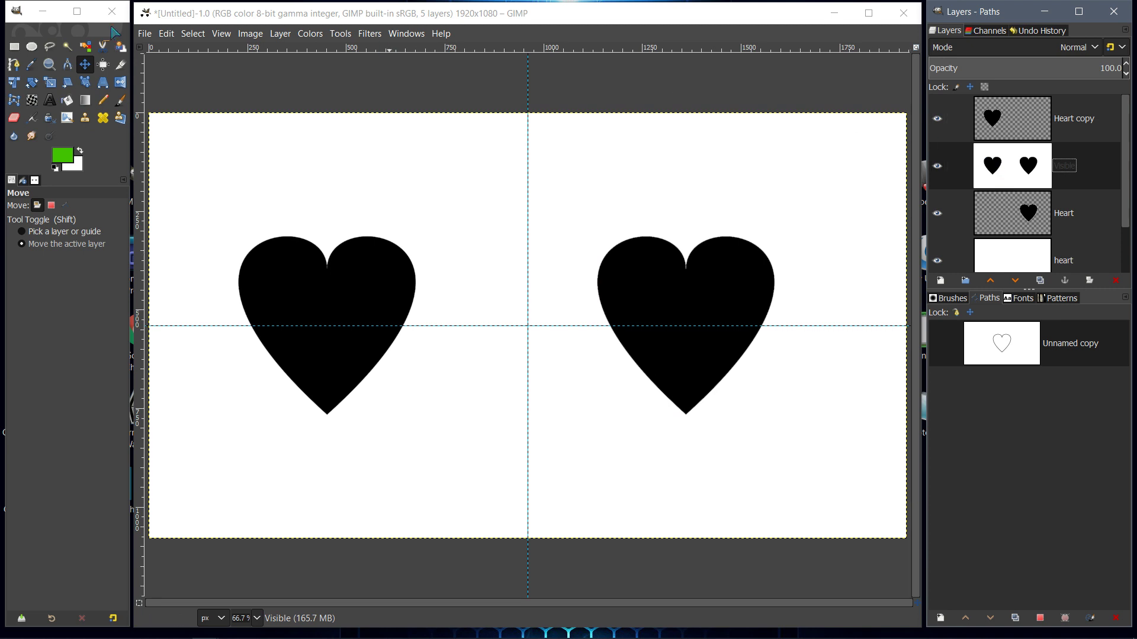
click(166, 33)
click(196, 50)
right_click(1013, 166)
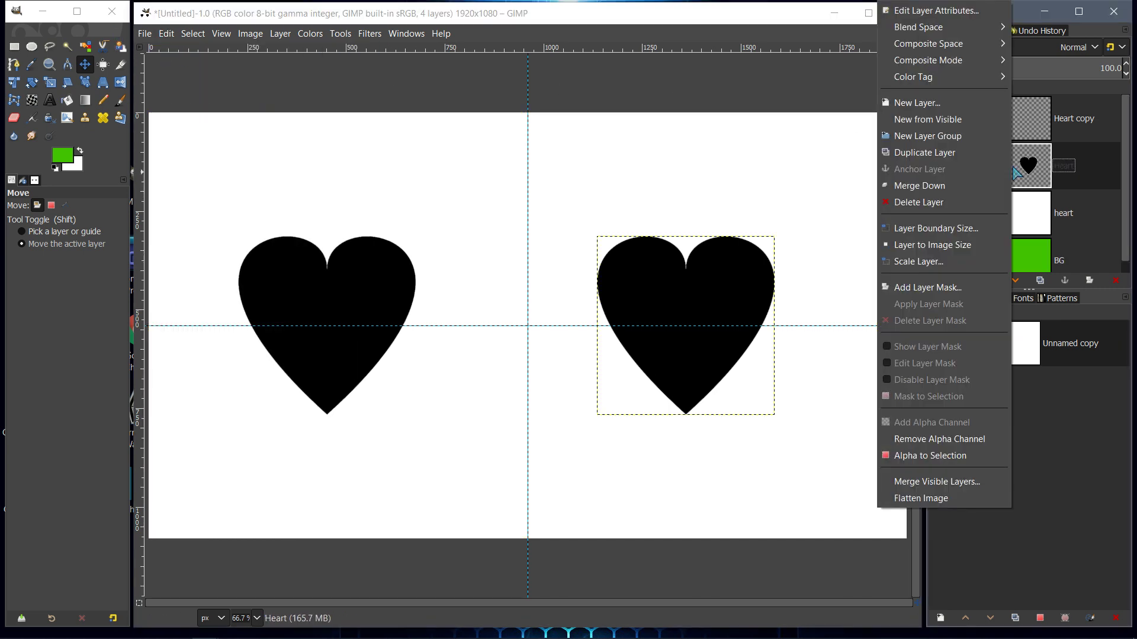
click(921, 188)
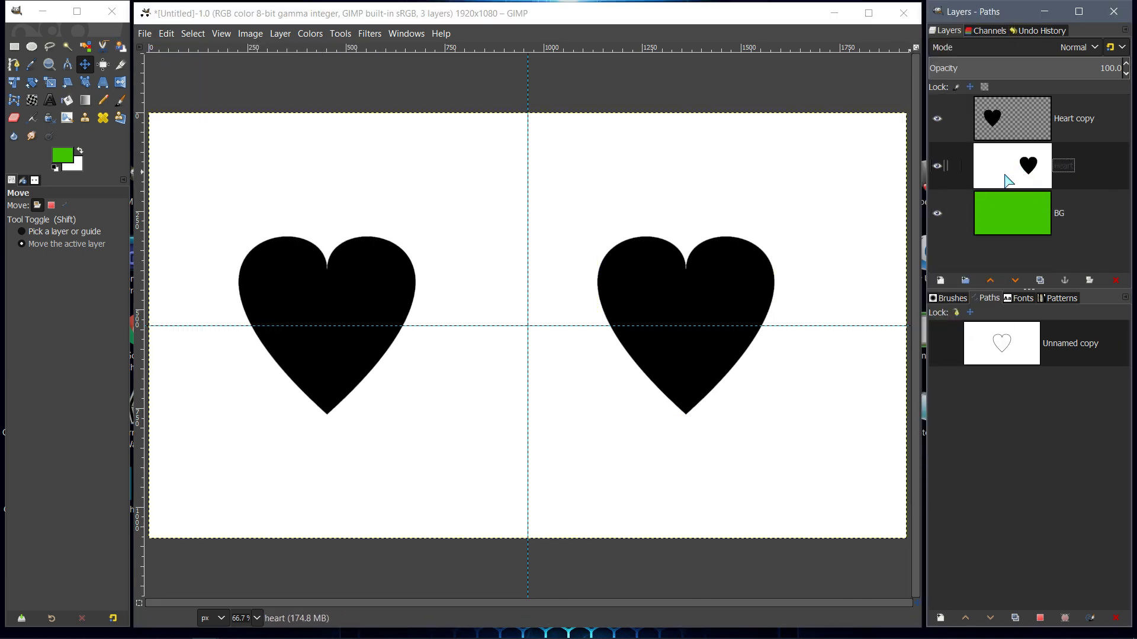
click(936, 118)
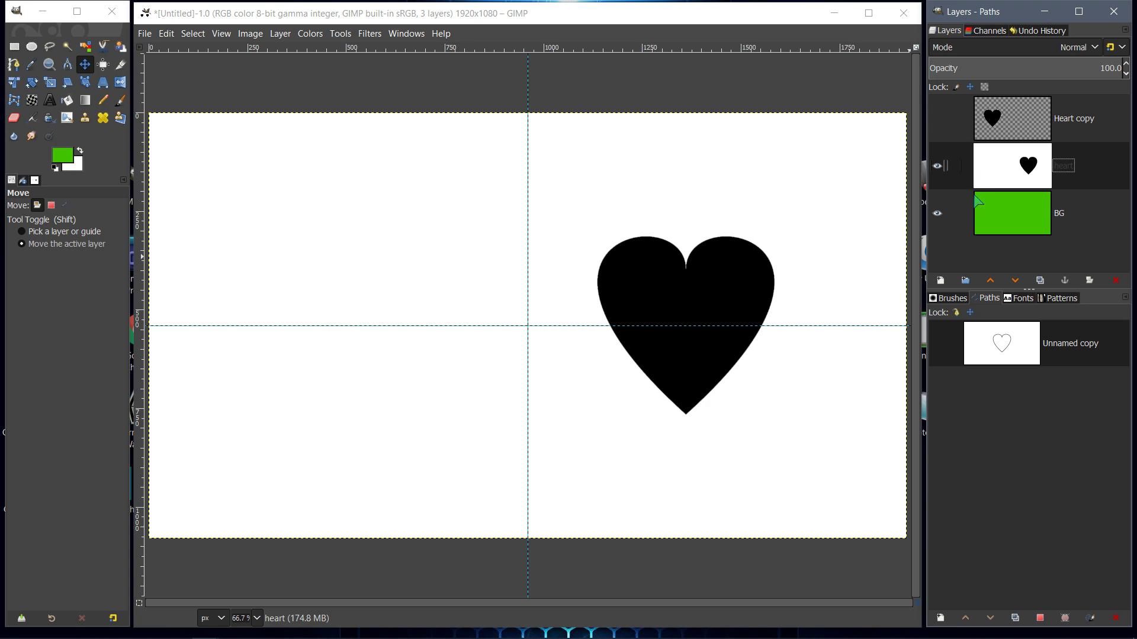
- Select the white area around the right heart using Select by Color at threshold 15
click(87, 48)
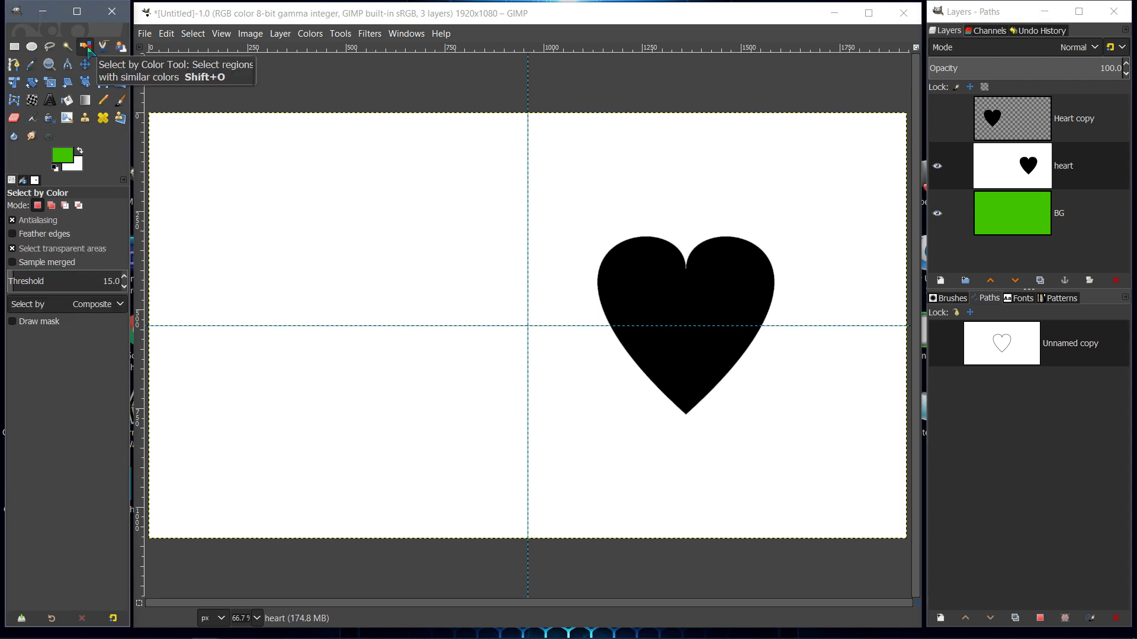
click(348, 176)
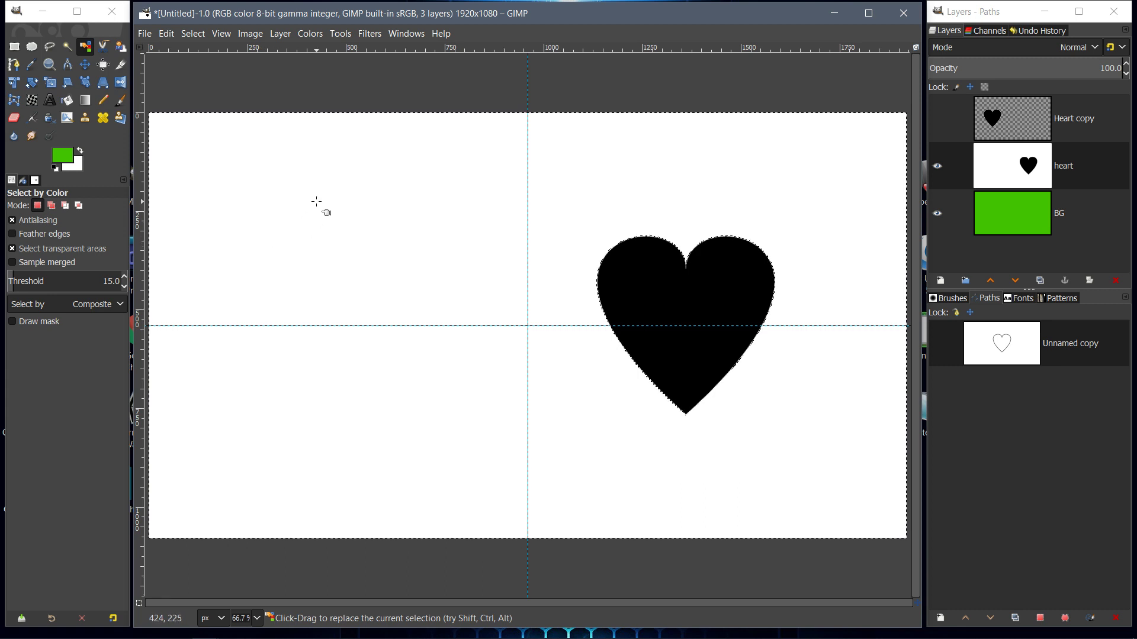
drag(315, 203, 317, 204)
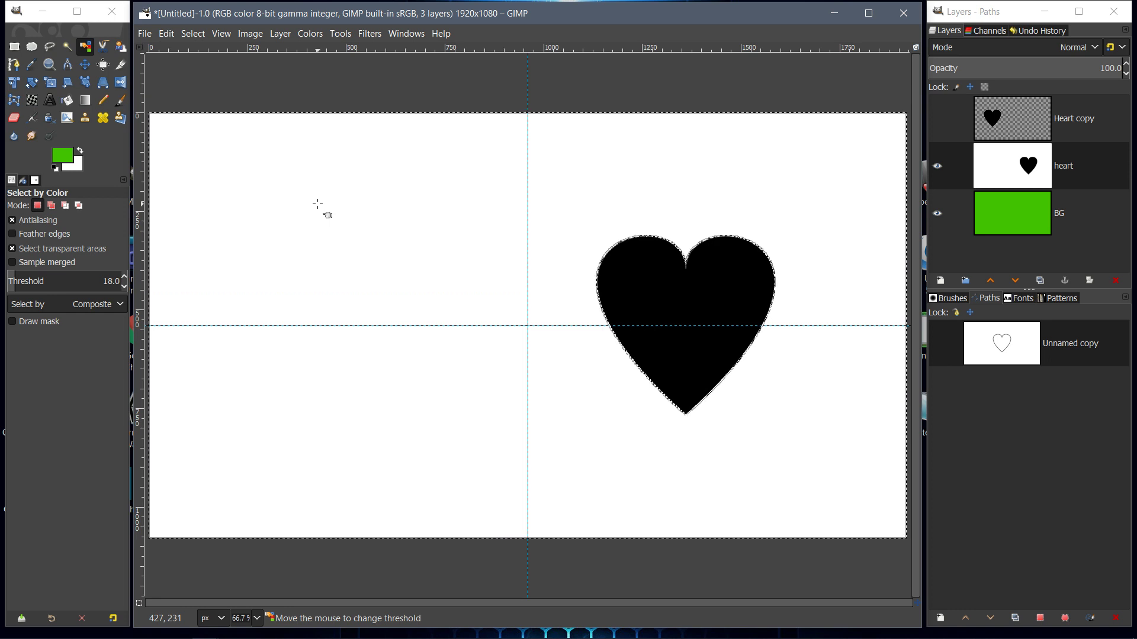
drag(318, 203, 330, 230)
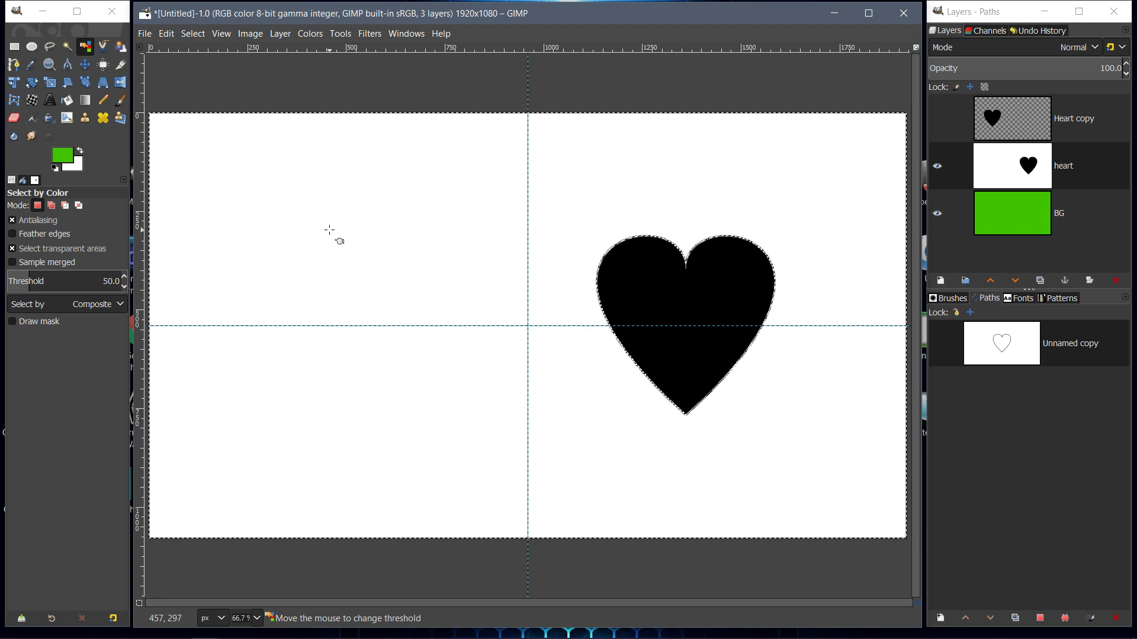
drag(329, 230, 371, 301)
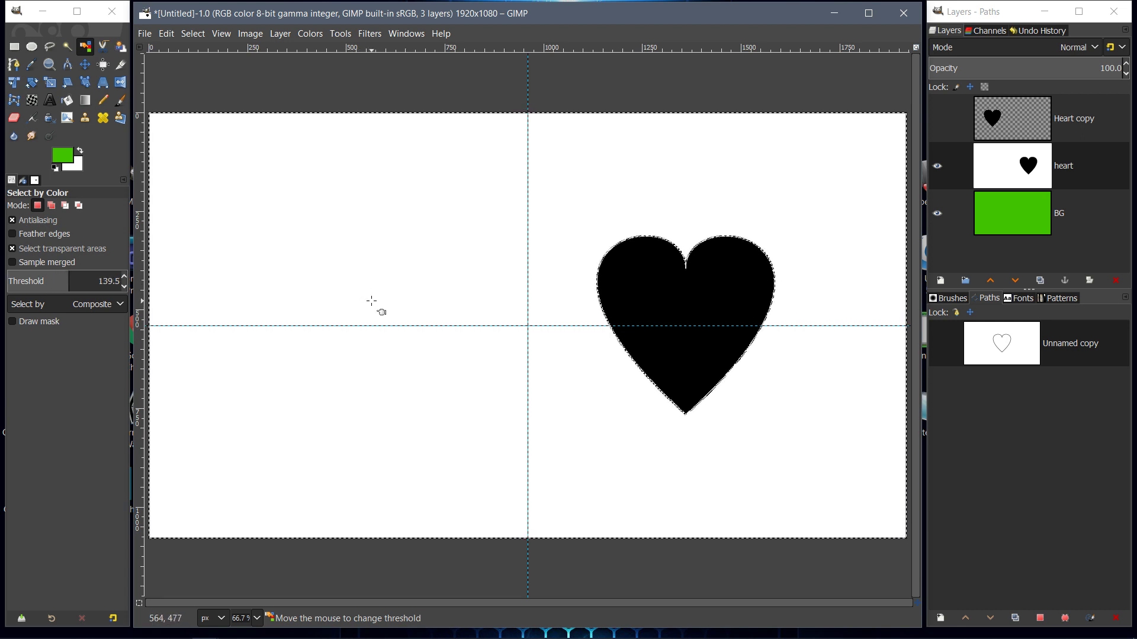
drag(373, 302, 383, 320)
key(Escape)
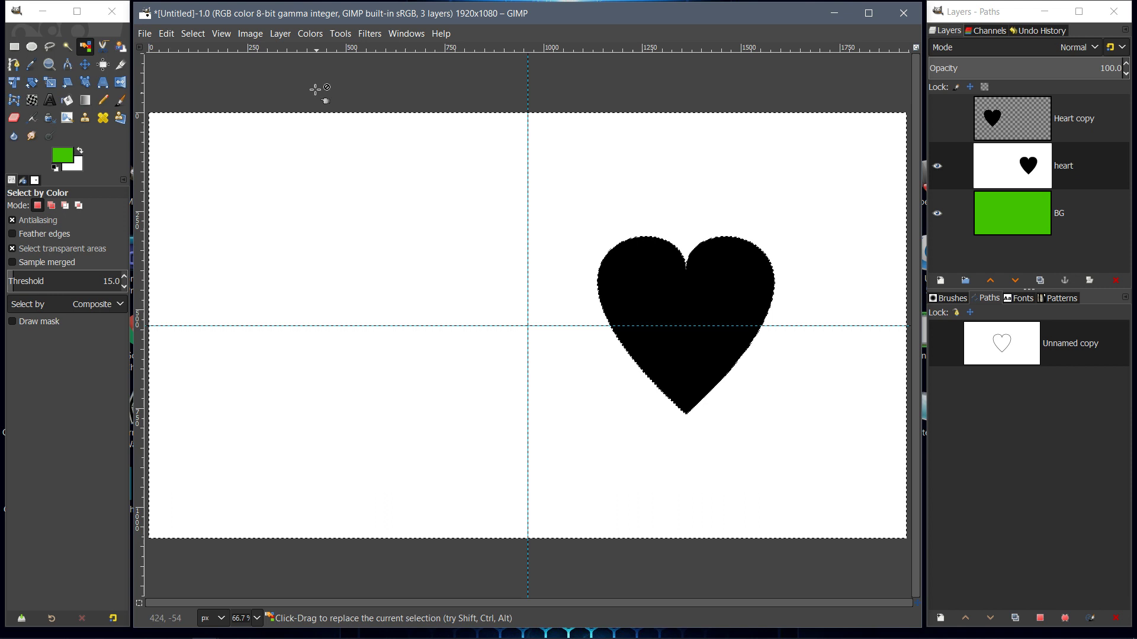
click(168, 34)
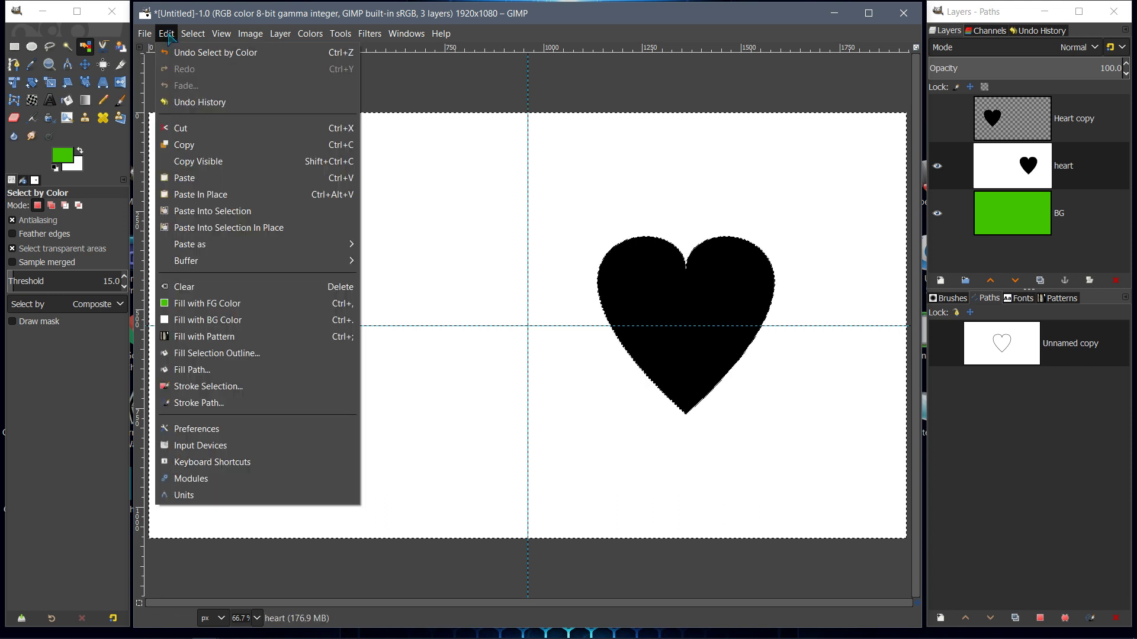
- Clear the selected white from the Heart layer and zoom to 800% to inspect the edge
click(184, 286)
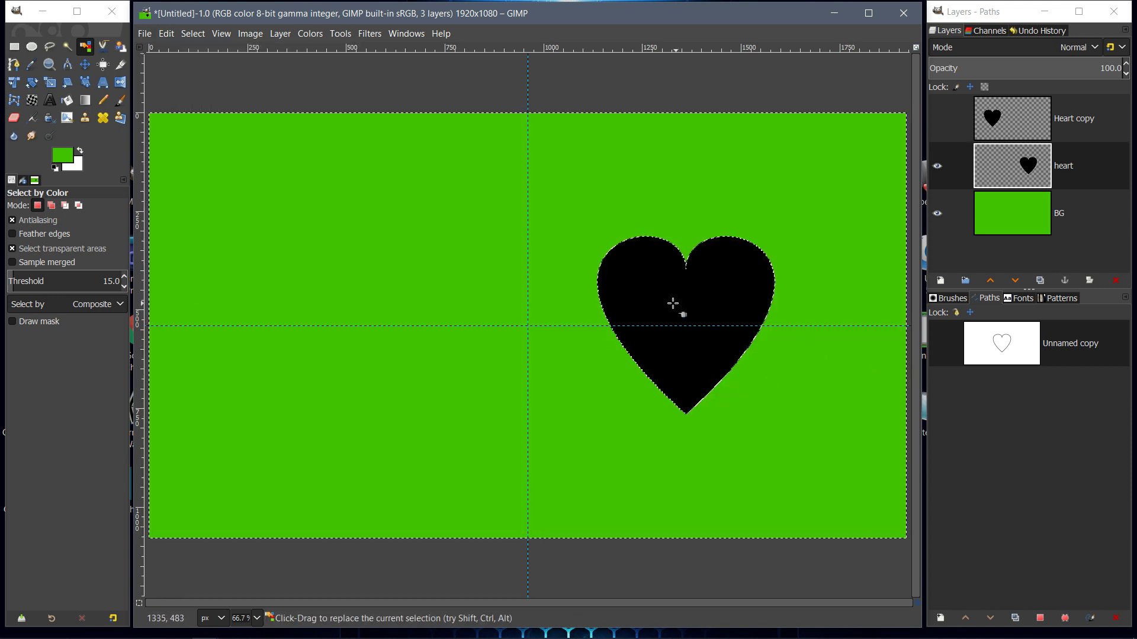
click(256, 618)
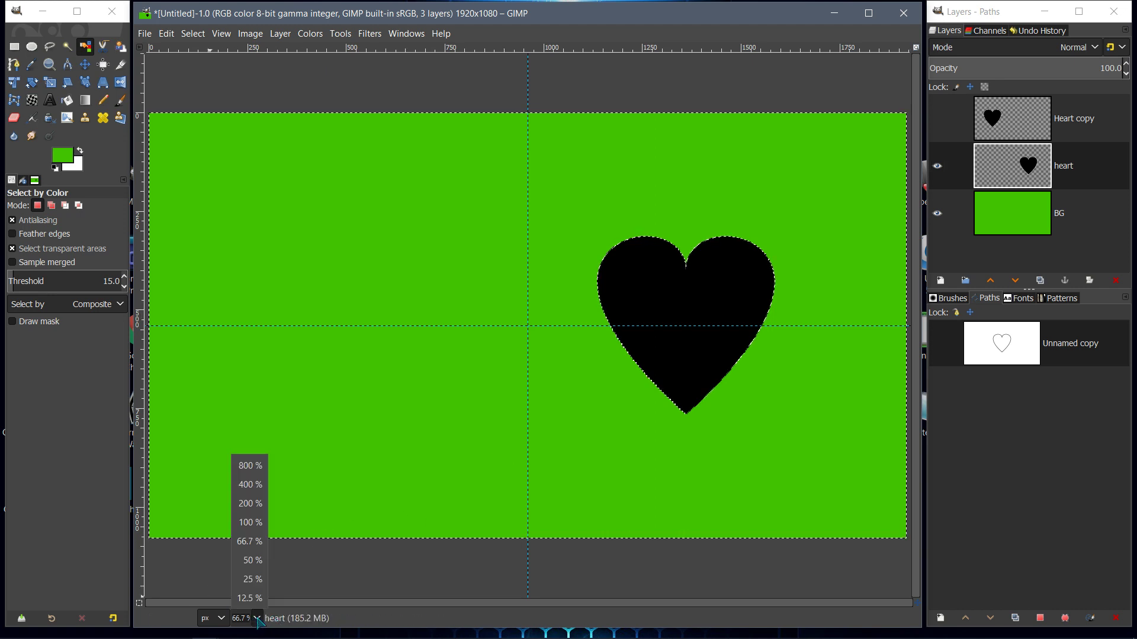
click(247, 466)
drag(529, 604, 621, 603)
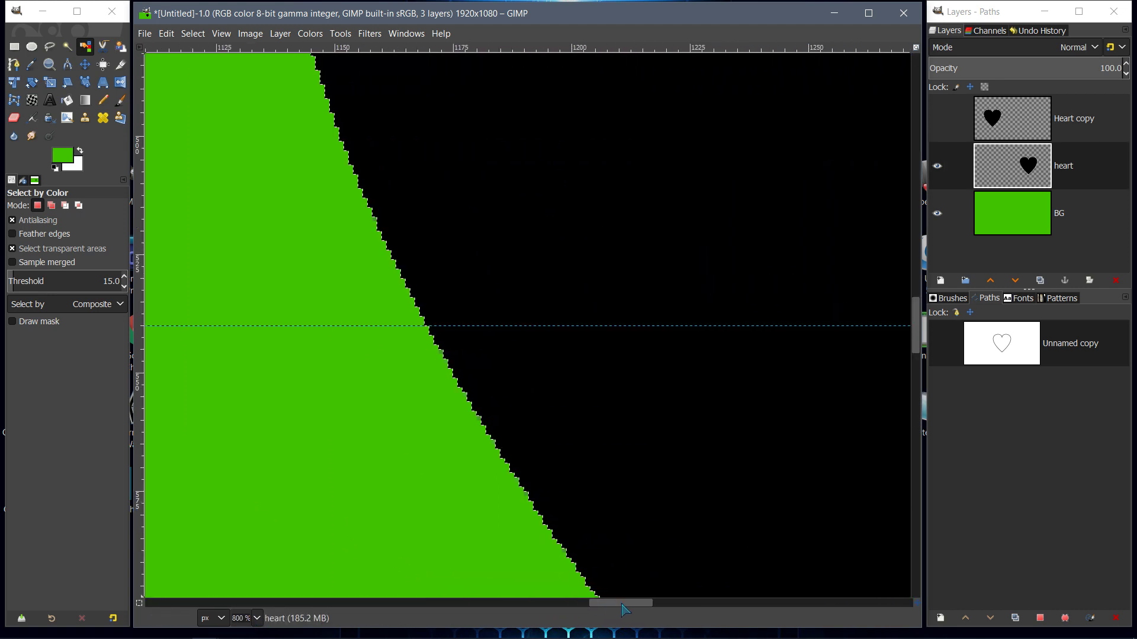
- Drop the selection with Select > None and scroll the view
click(193, 33)
click(198, 70)
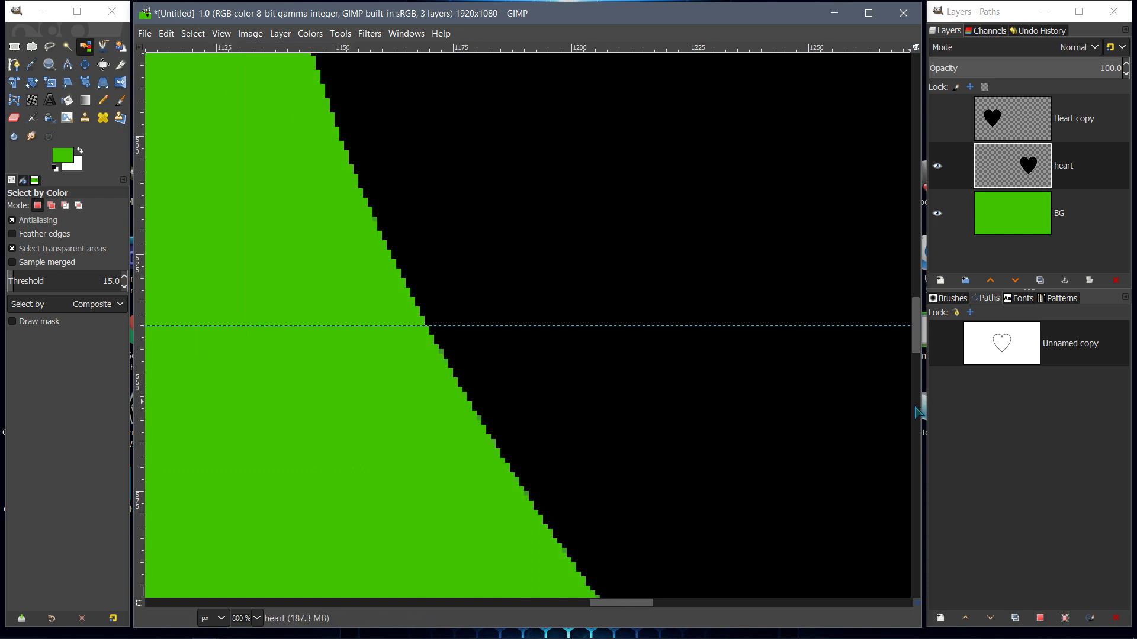
drag(920, 356, 908, 246)
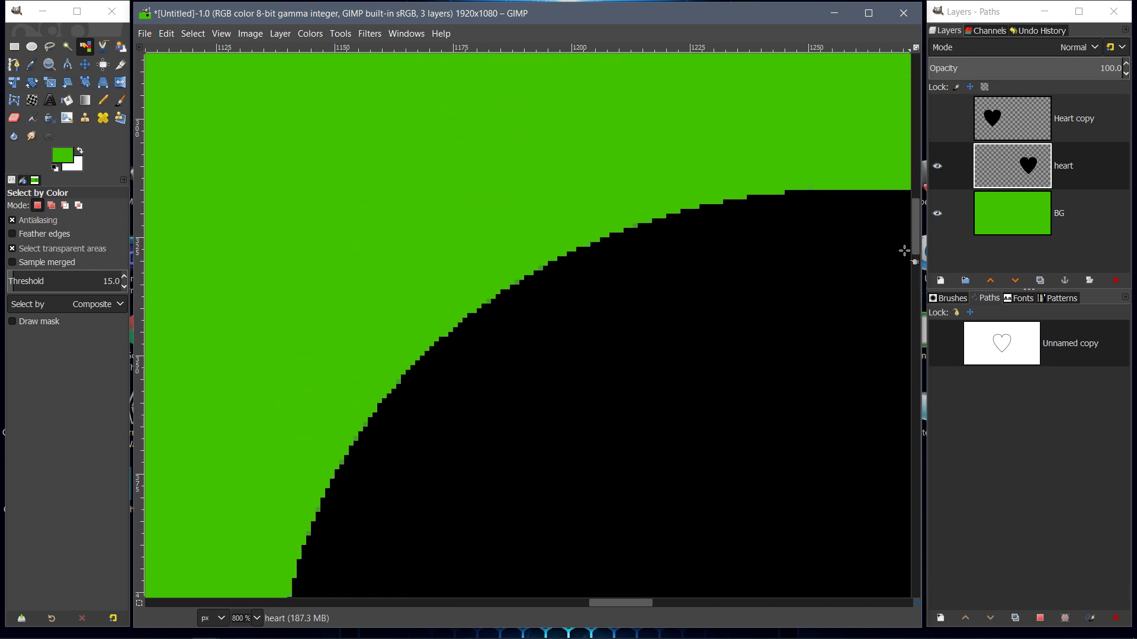
click(171, 33)
- Undo the deselect and the clear to restore the white, then deselect
click(178, 53)
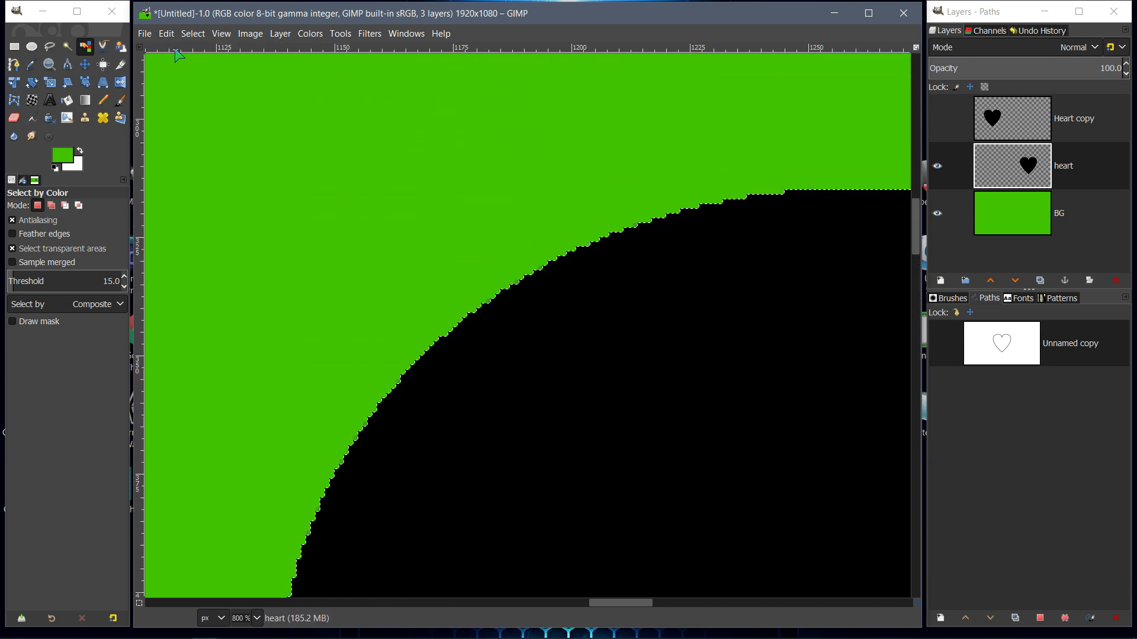
click(167, 35)
click(177, 52)
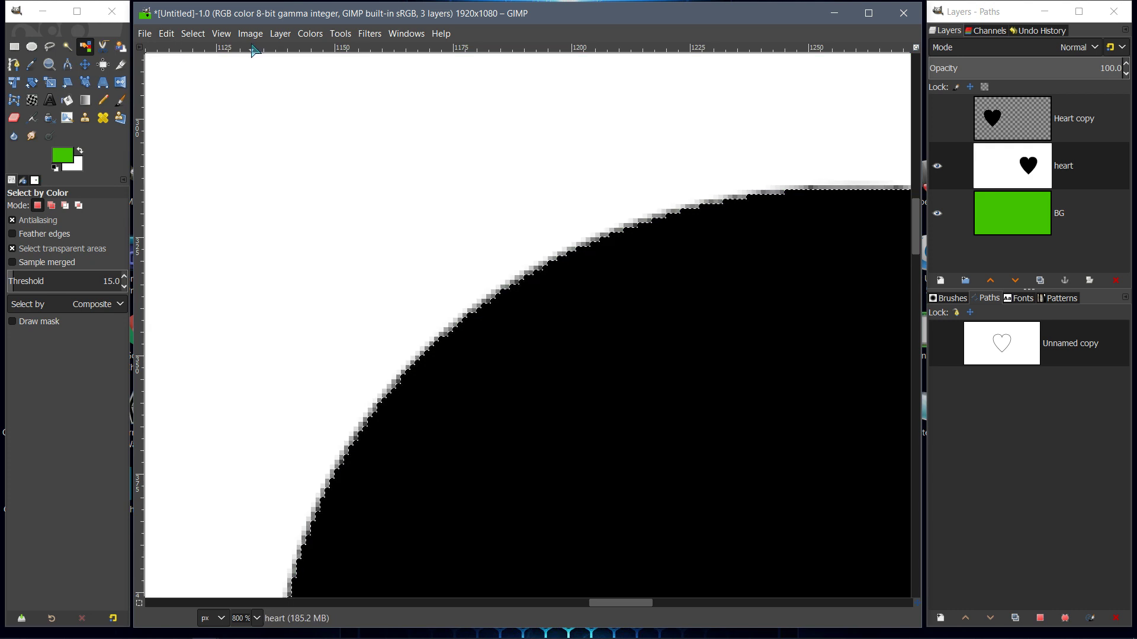
click(193, 34)
click(204, 66)
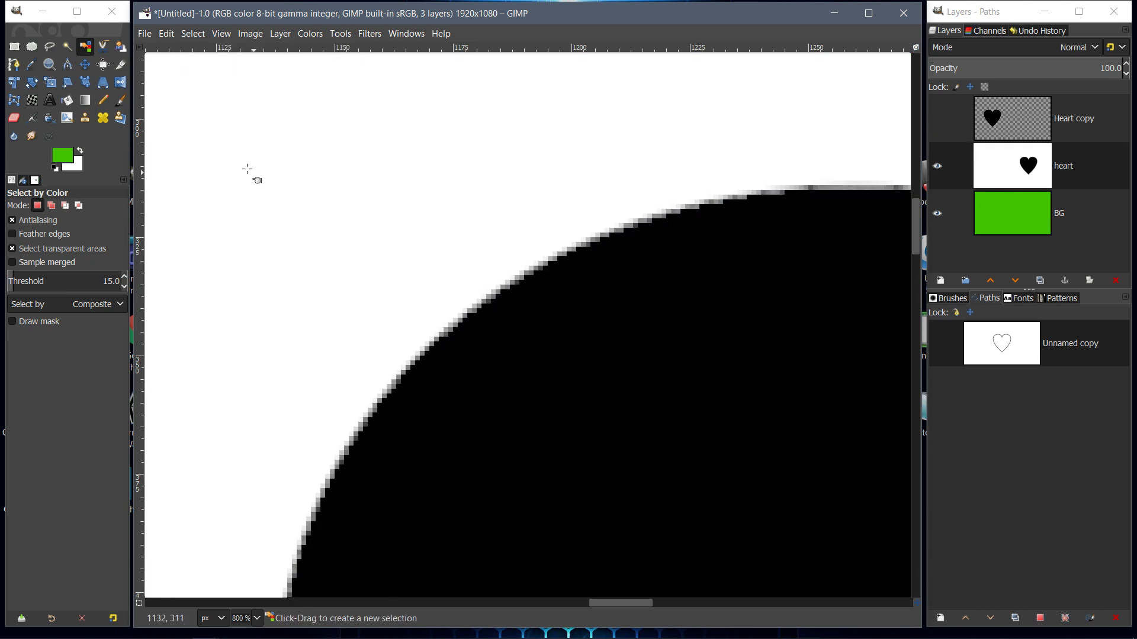
- Reselect the white by colour, clear it from the heart layer, and zoom to 400%
click(67, 47)
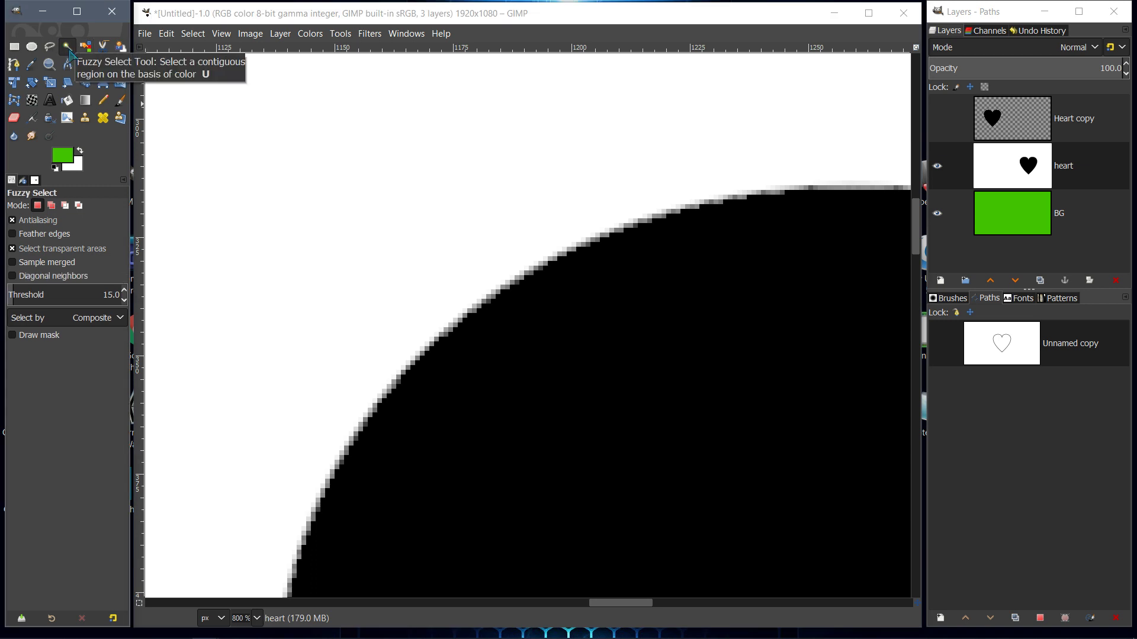
click(86, 46)
click(247, 111)
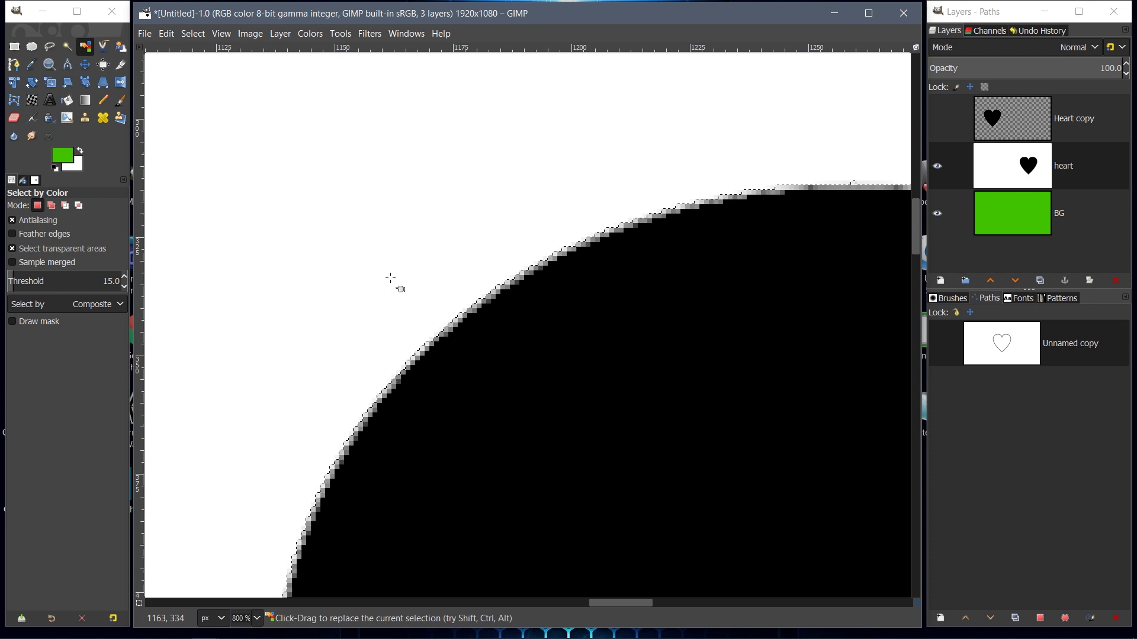
click(172, 35)
click(194, 286)
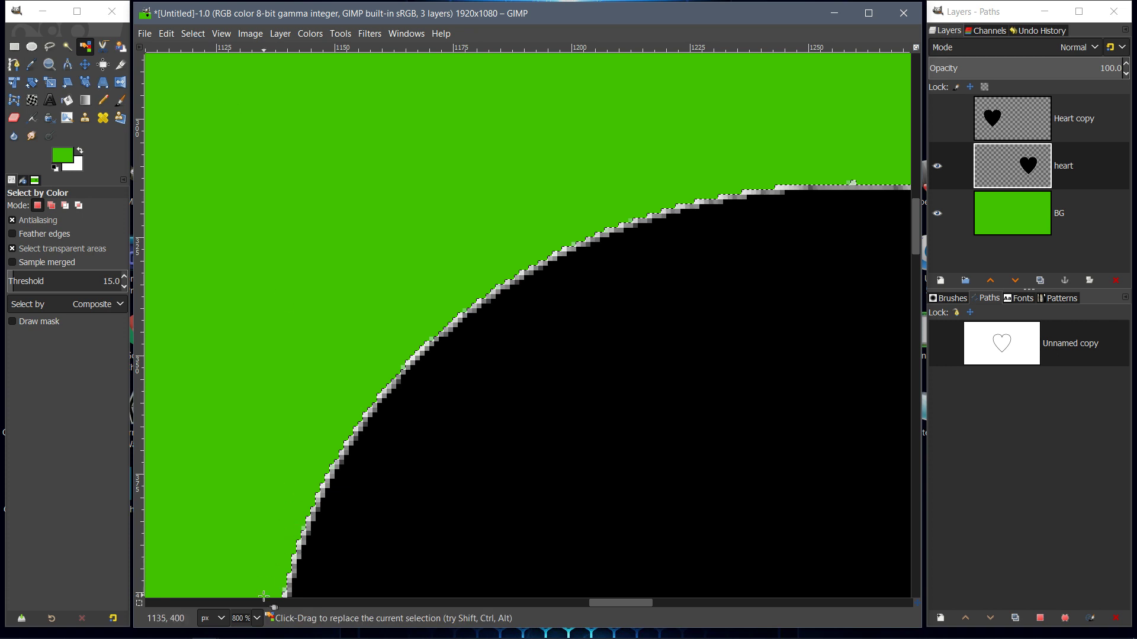
click(257, 618)
click(241, 487)
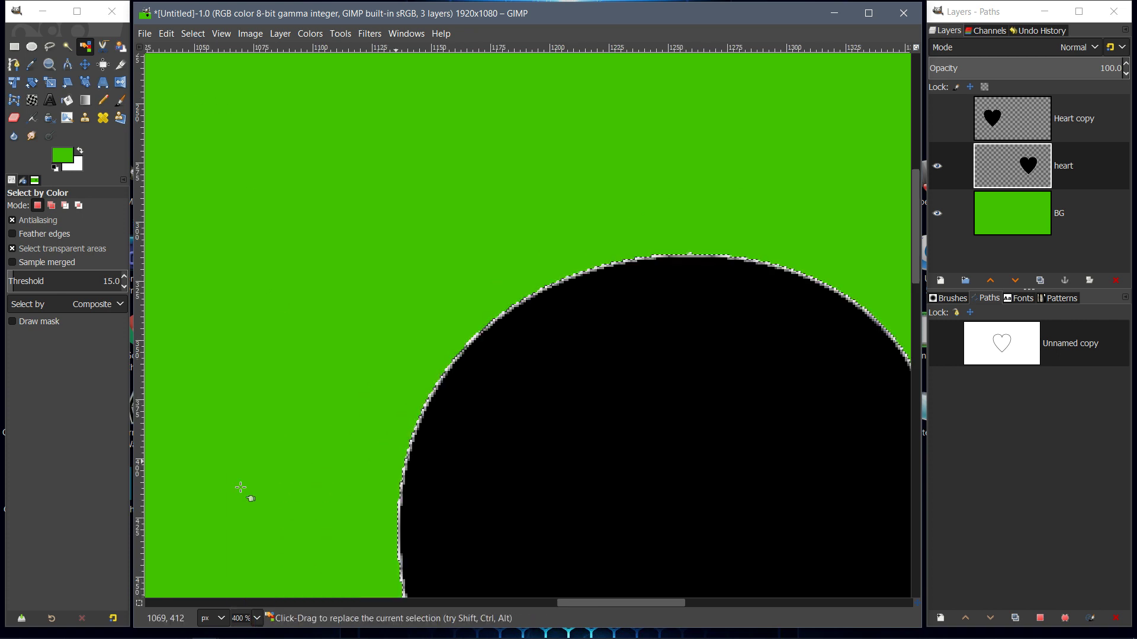
- Deselect, undo twice to bring back the white surround, then deselect again
click(193, 34)
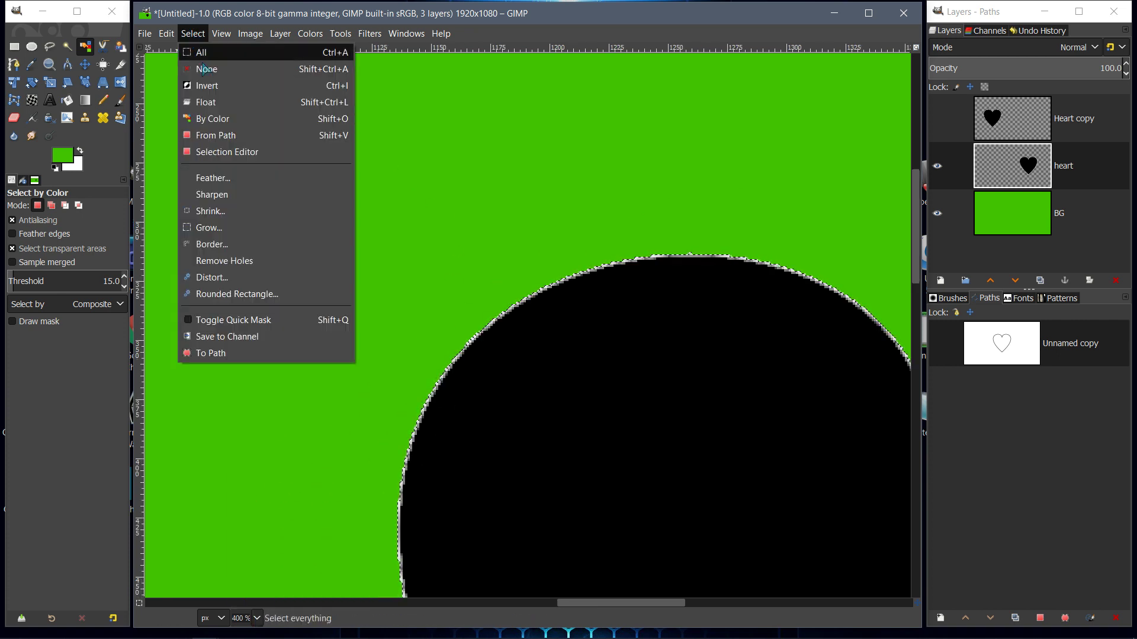
click(205, 70)
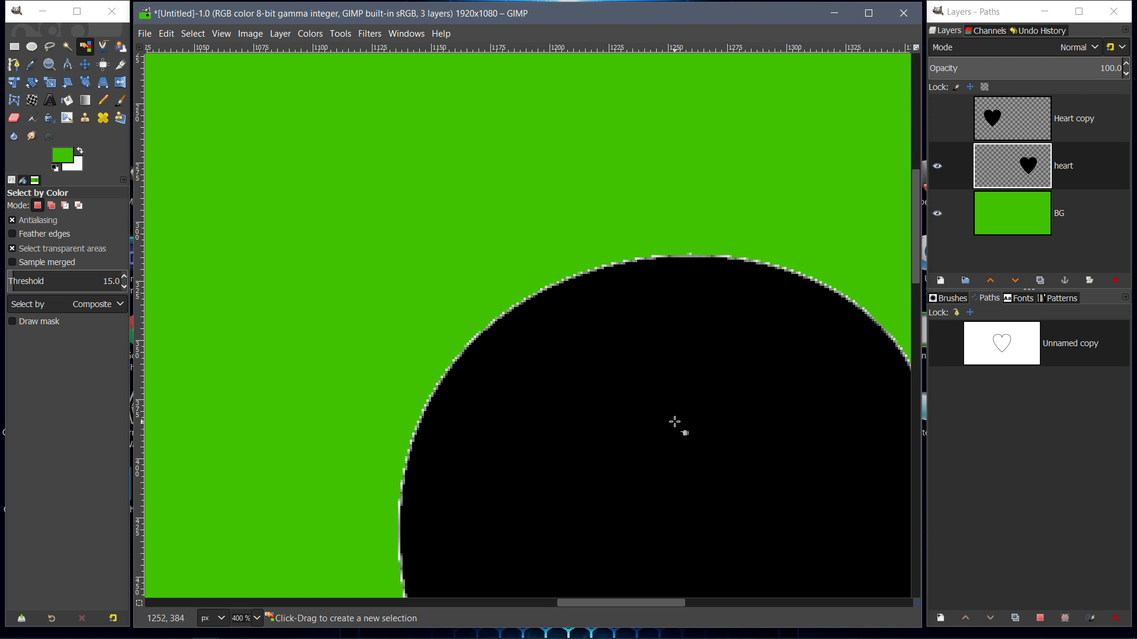
click(166, 34)
click(201, 52)
click(166, 34)
click(201, 52)
click(166, 33)
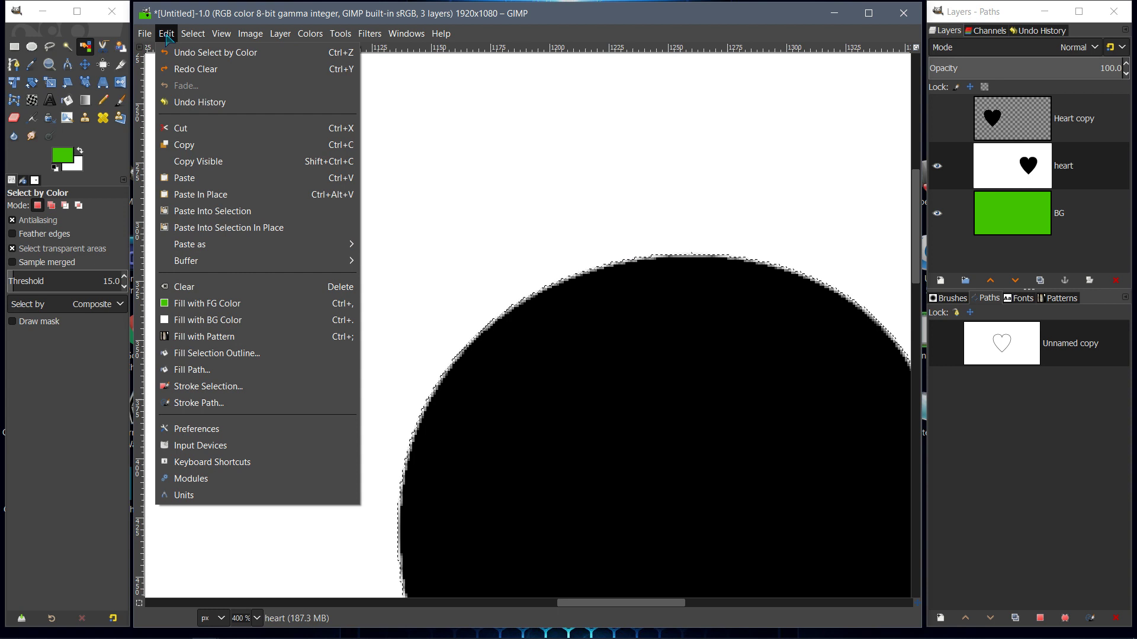
click(415, 213)
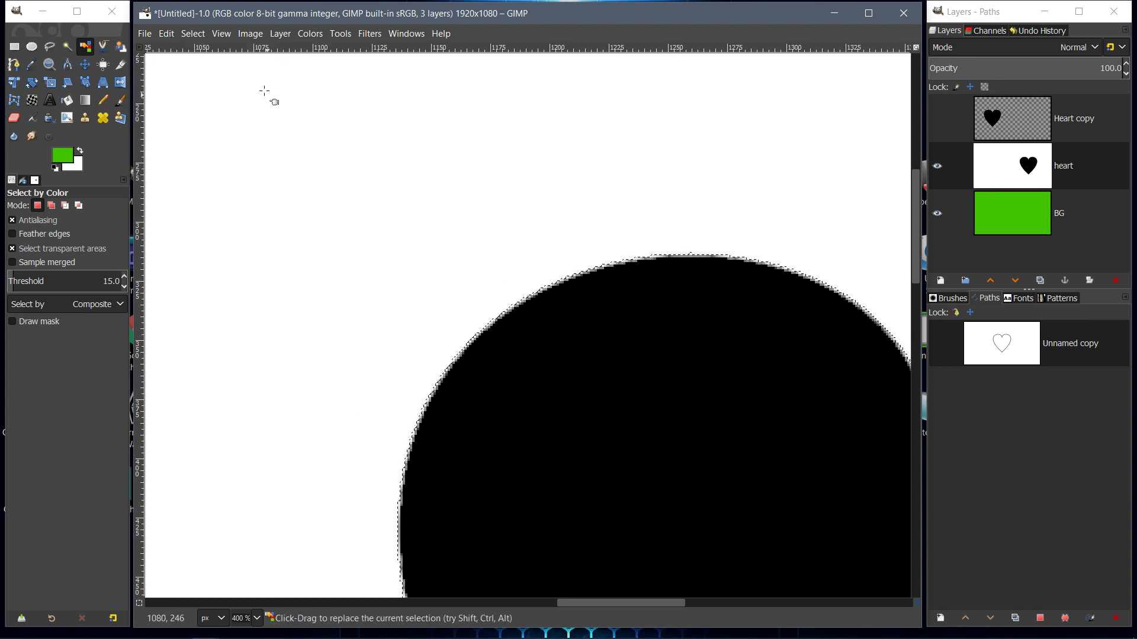
click(193, 34)
click(207, 66)
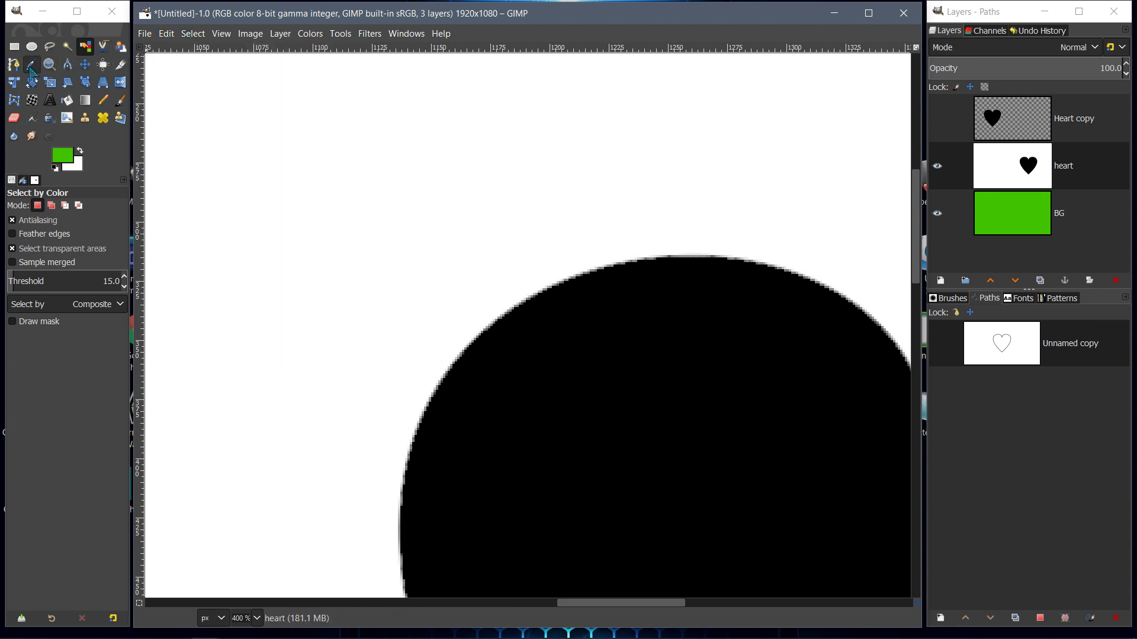
- Fuzzy-select the white area surrounding the heart, trying threshold drags before settling at 15
click(68, 47)
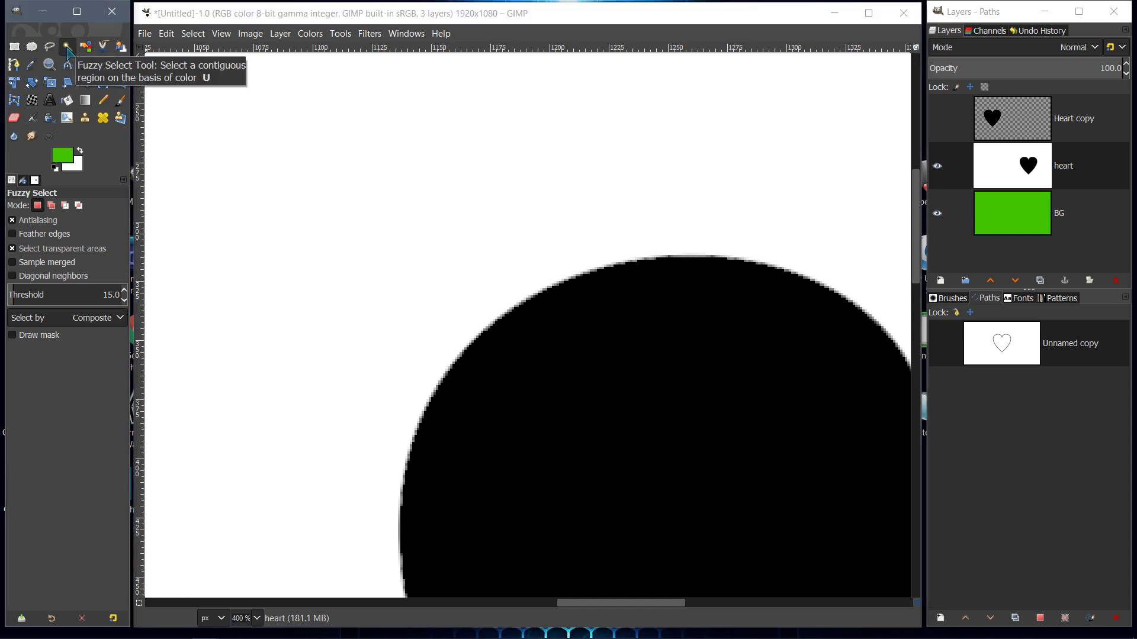
click(214, 166)
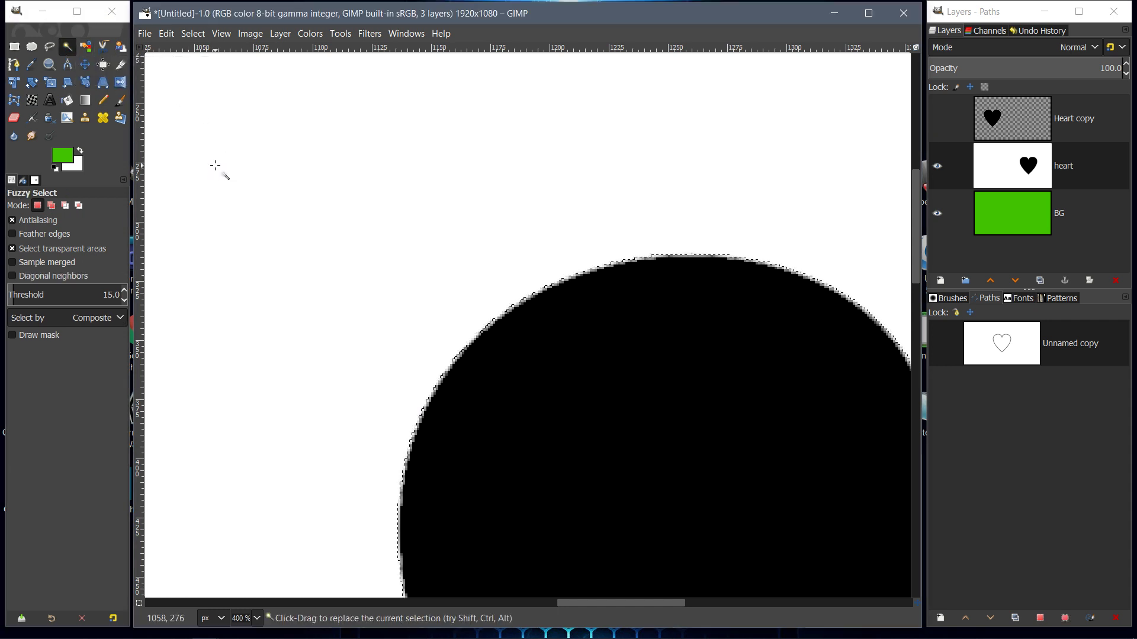
click(243, 152)
drag(243, 152, 333, 283)
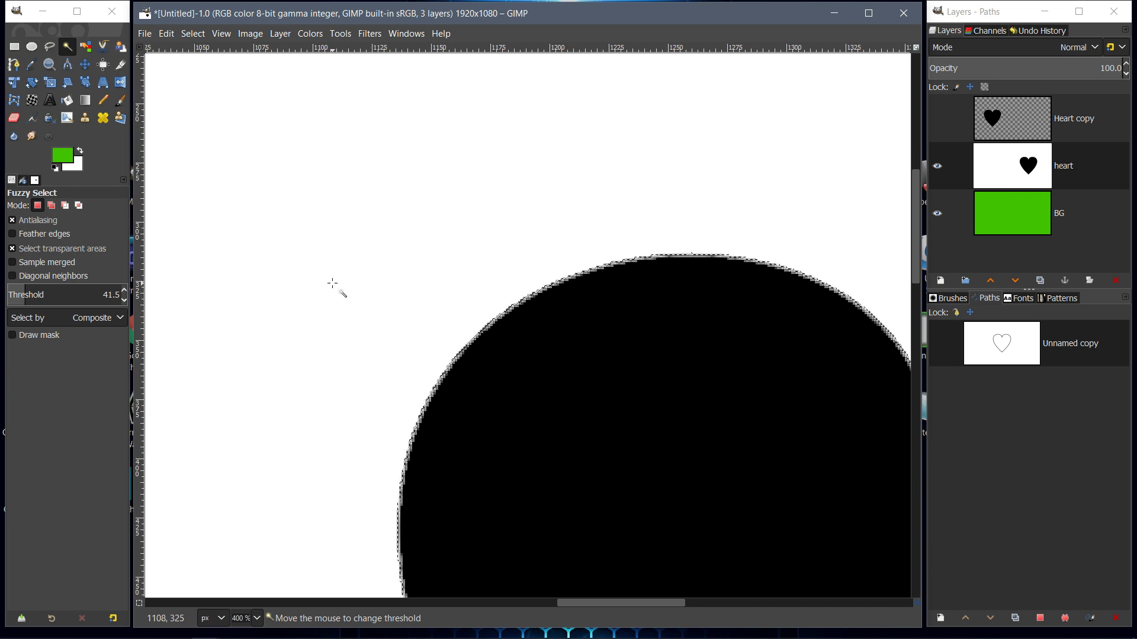
drag(334, 287, 379, 342)
drag(424, 387, 907, 627)
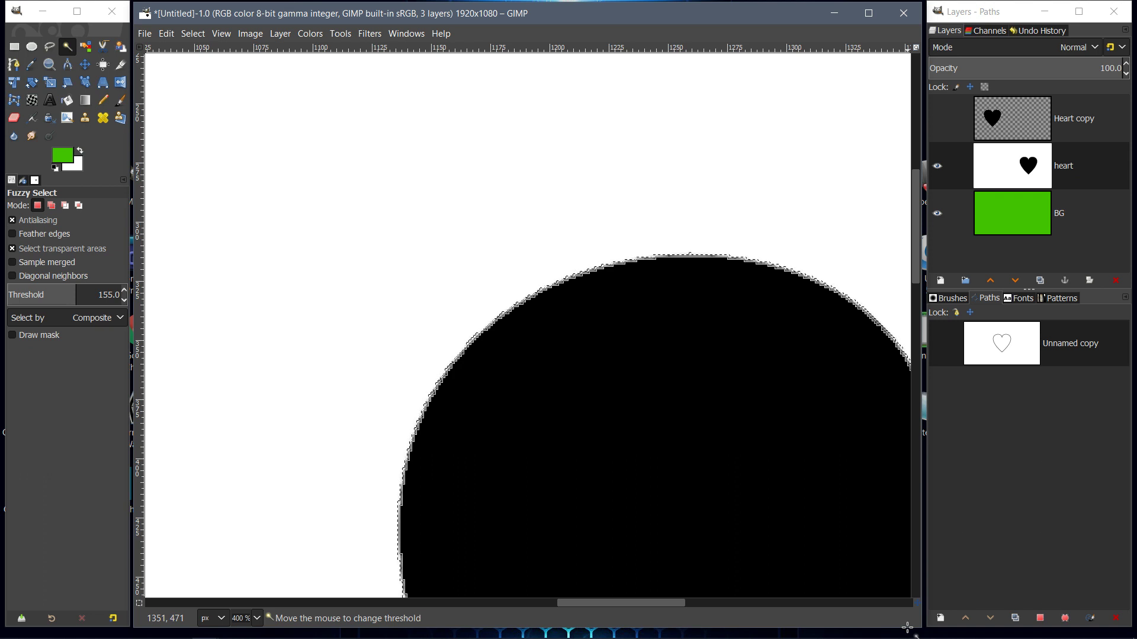
drag(907, 627, 907, 627)
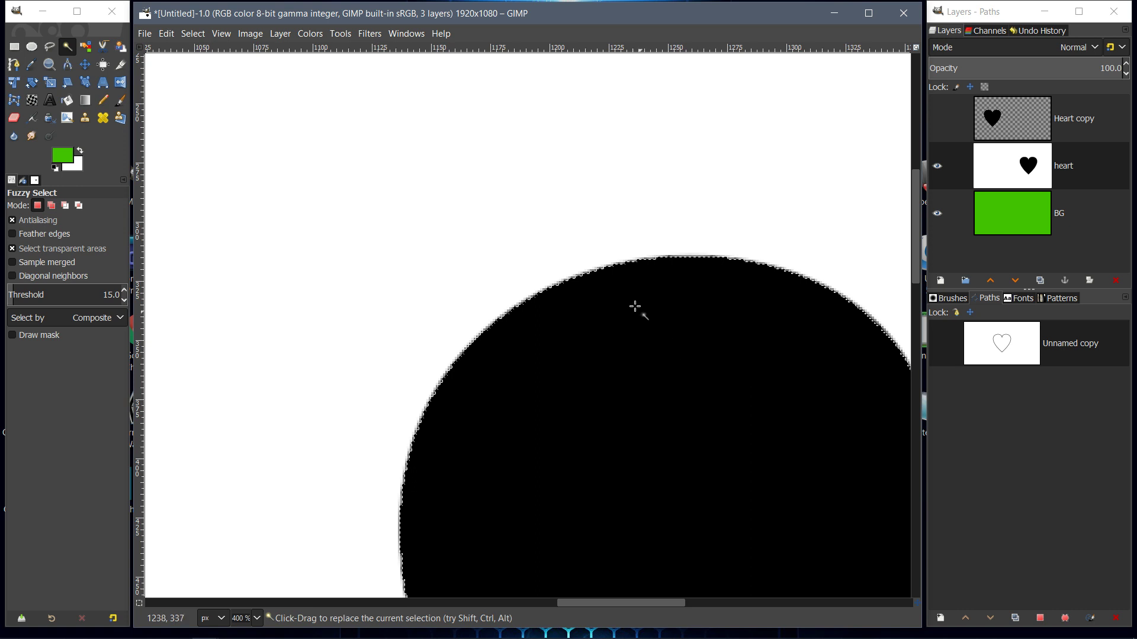
- Clear the selected white, deselect, and zoom to 1600% to inspect the heart's edge
click(192, 33)
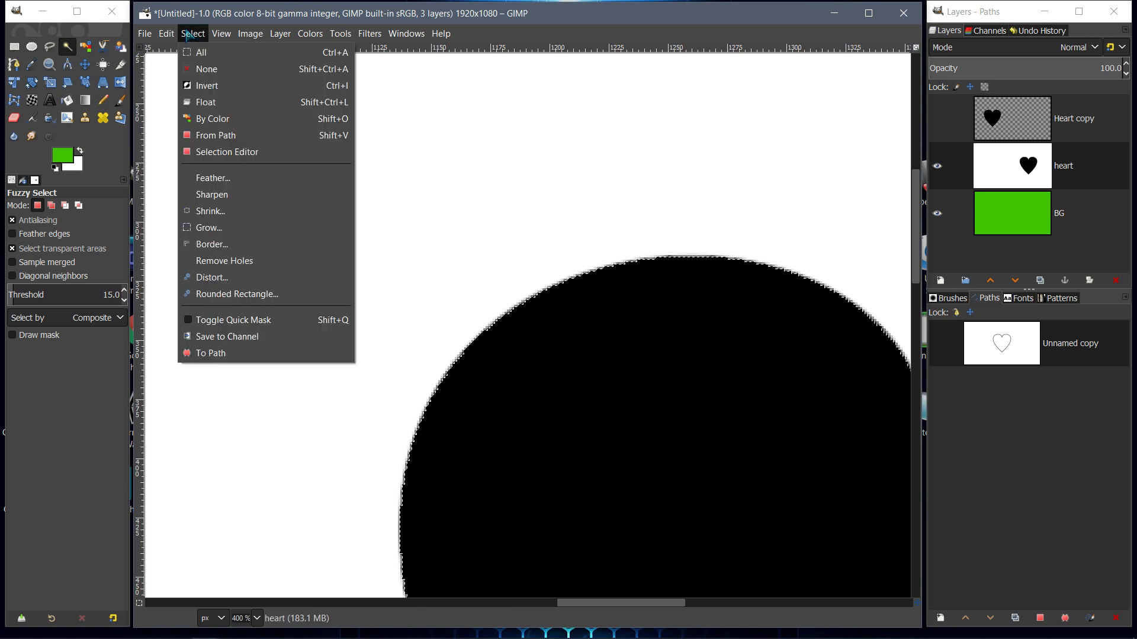
click(195, 287)
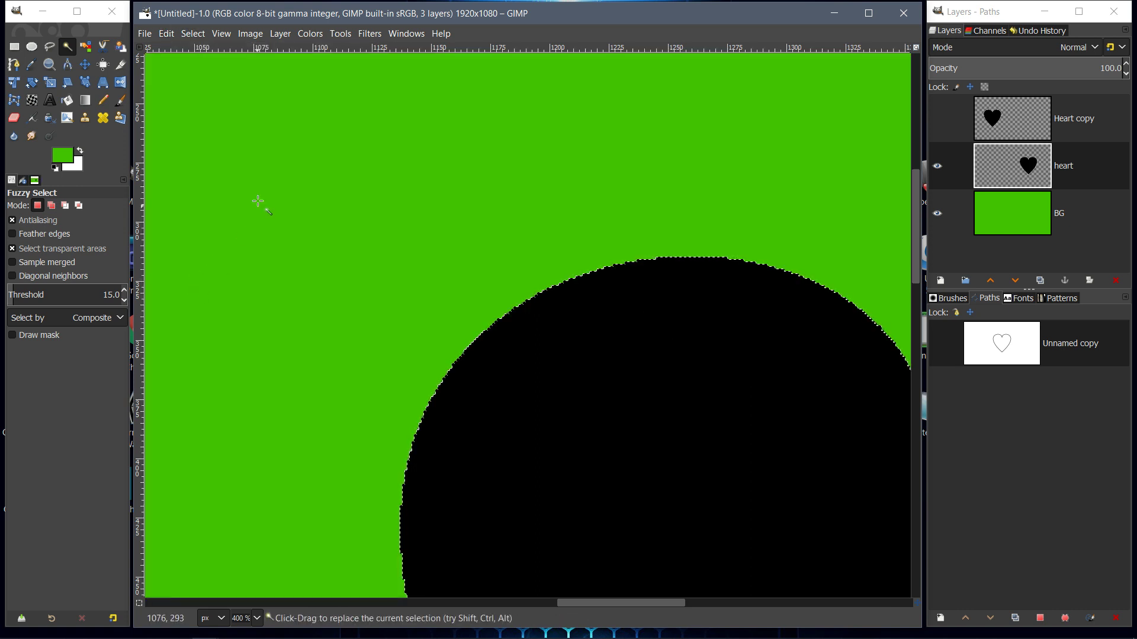
click(193, 33)
click(208, 66)
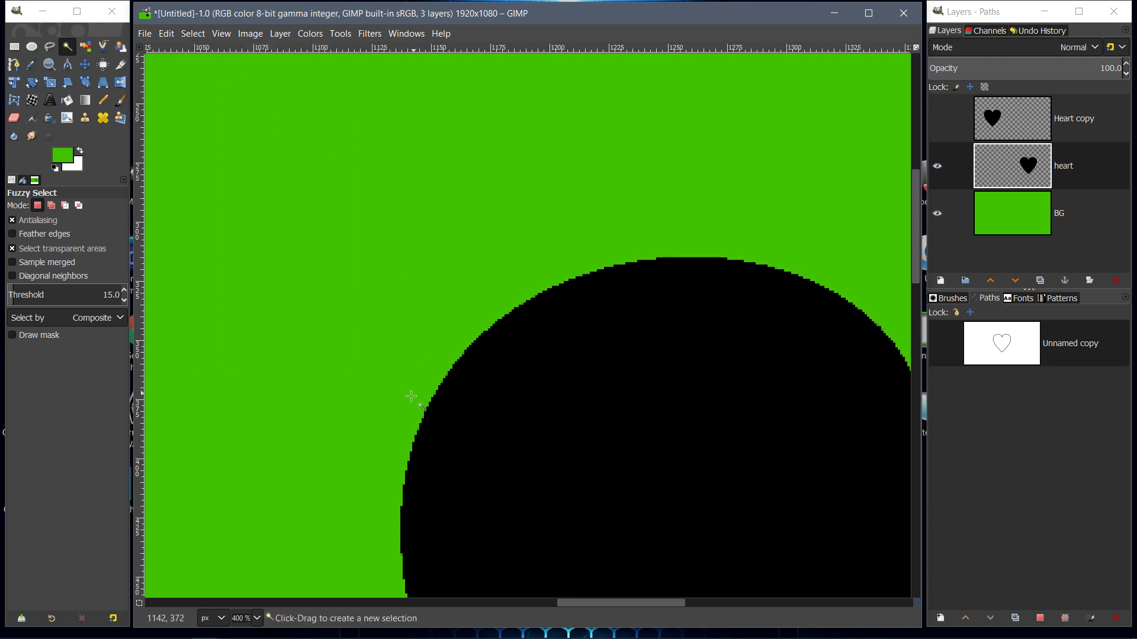
click(256, 618)
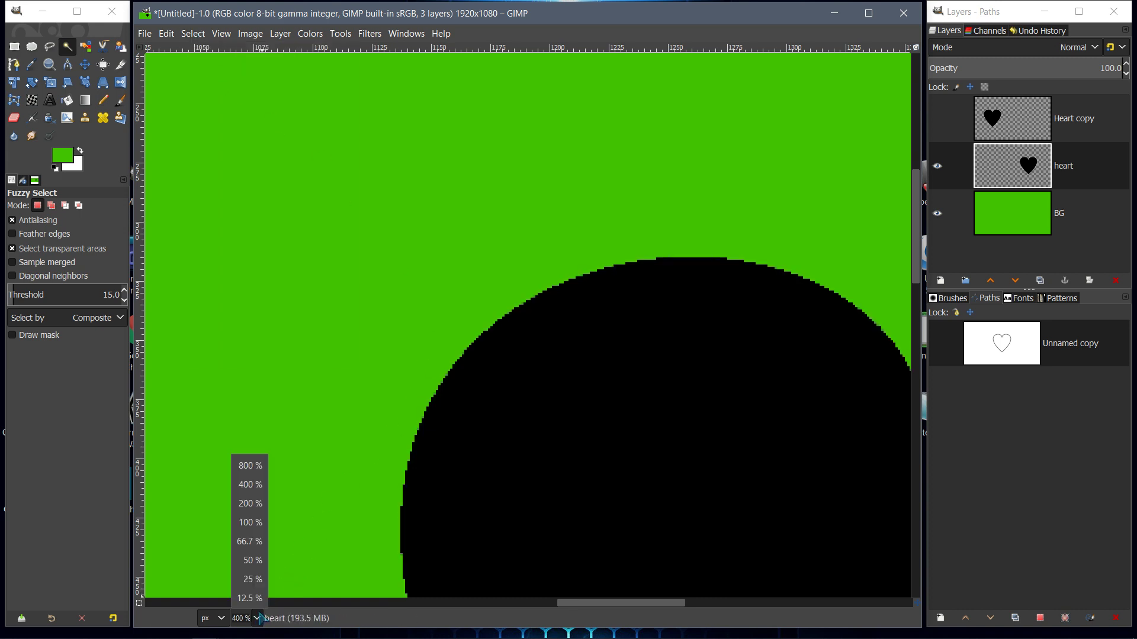
click(248, 466)
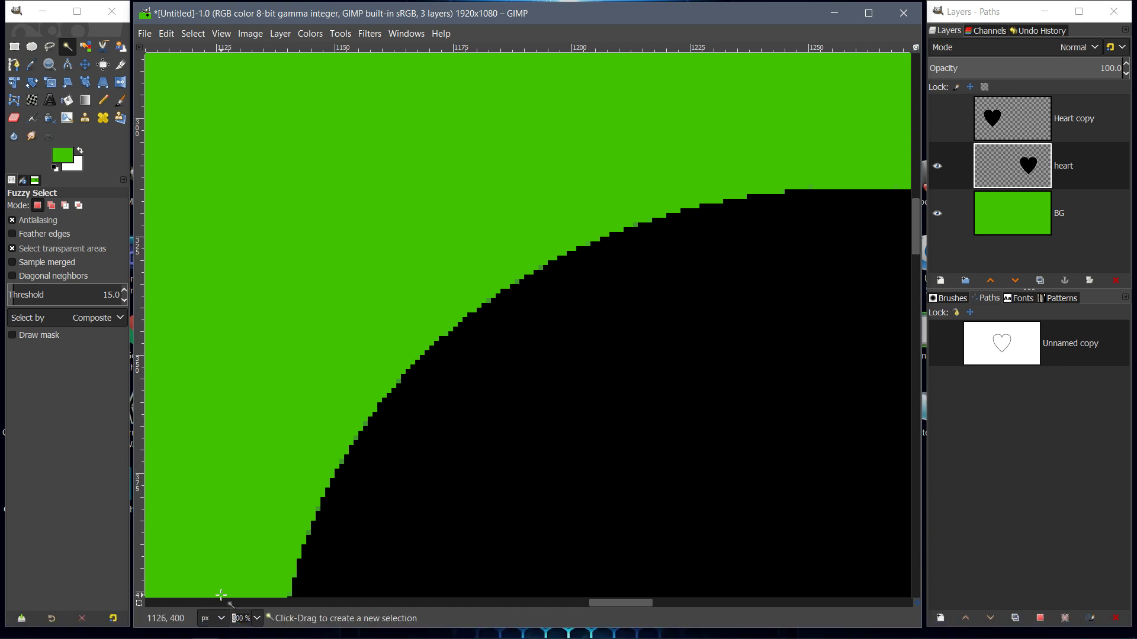
key(Return)
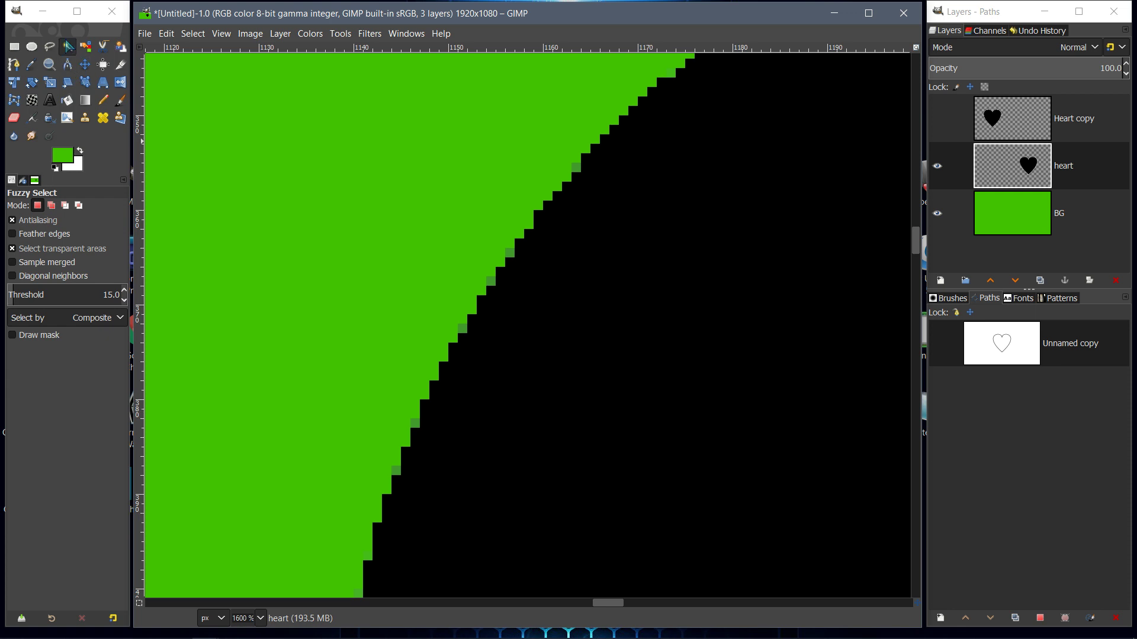
- Shift-select five stray edge pixels around the heart, then drop the selection
click(509, 251)
key(shift)
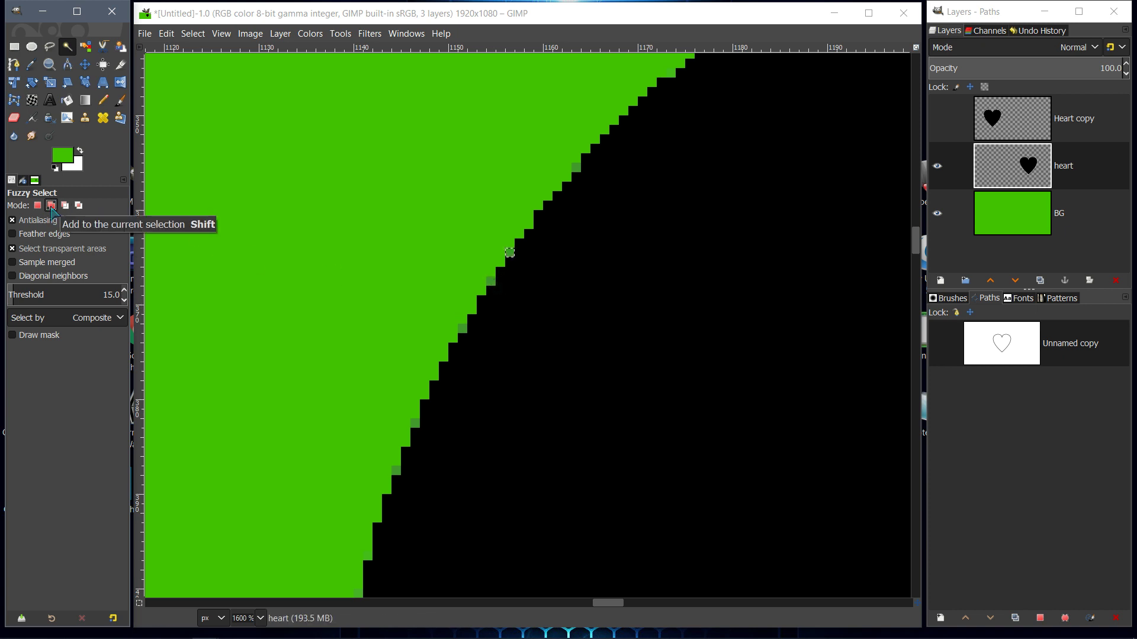
click(490, 280)
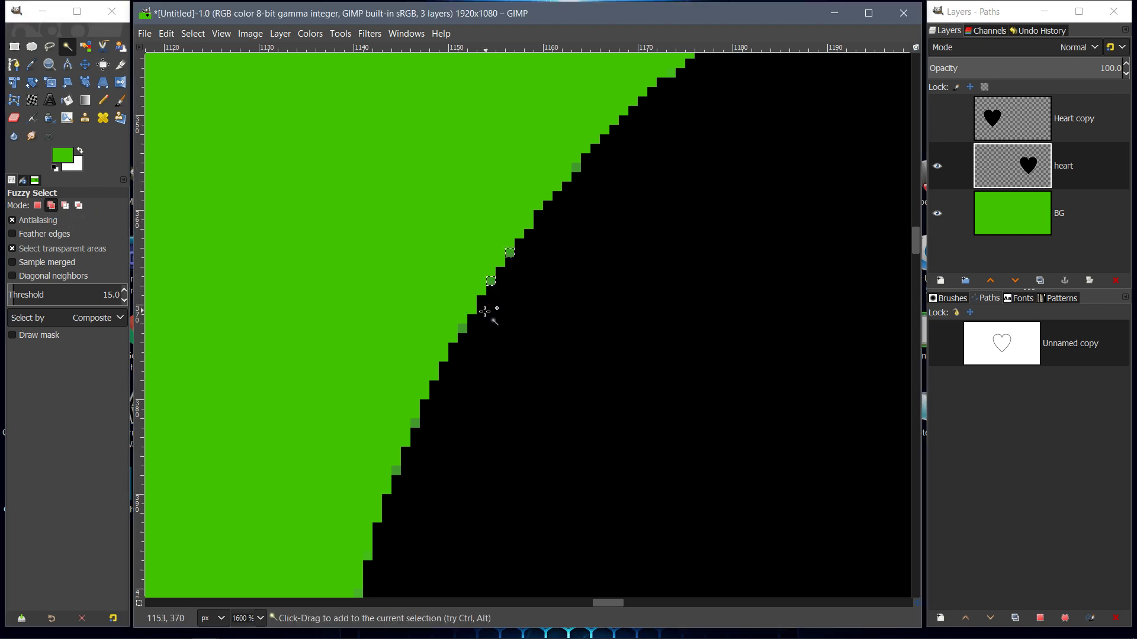
click(462, 328)
click(416, 423)
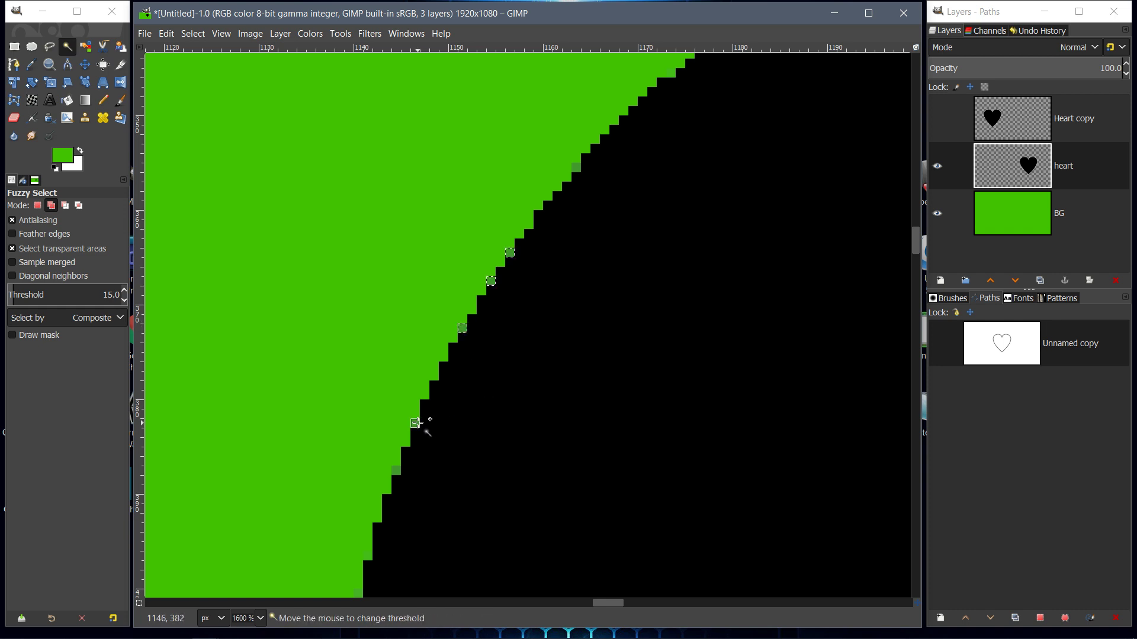
click(397, 471)
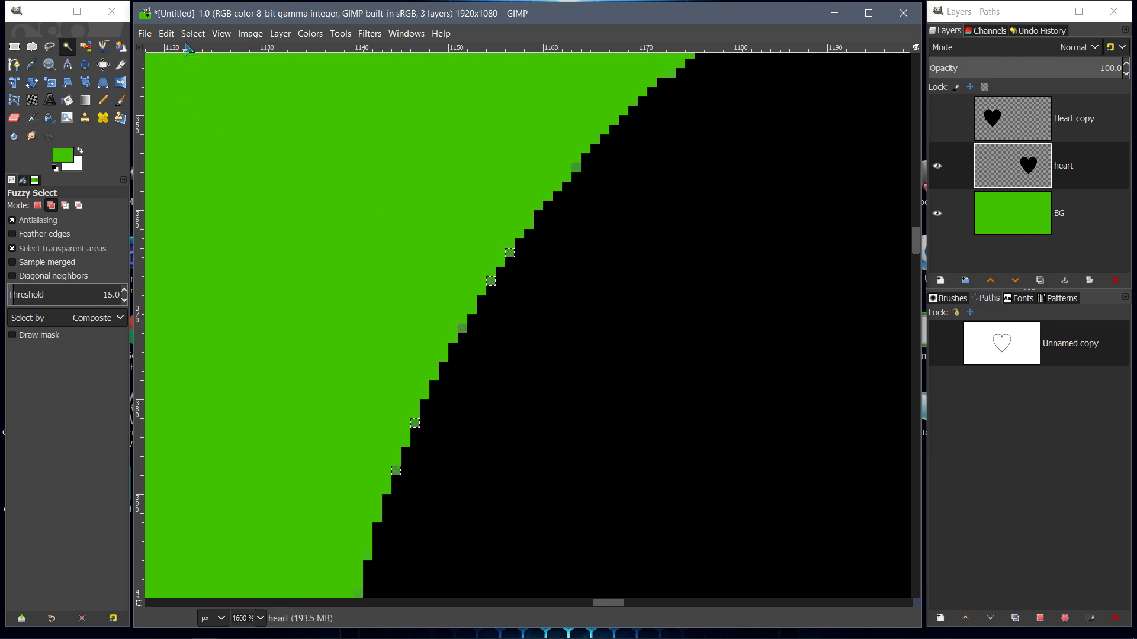
click(193, 33)
click(199, 65)
- Add a new transparent layer above BG and fill it with white
click(1013, 199)
right_click(1013, 199)
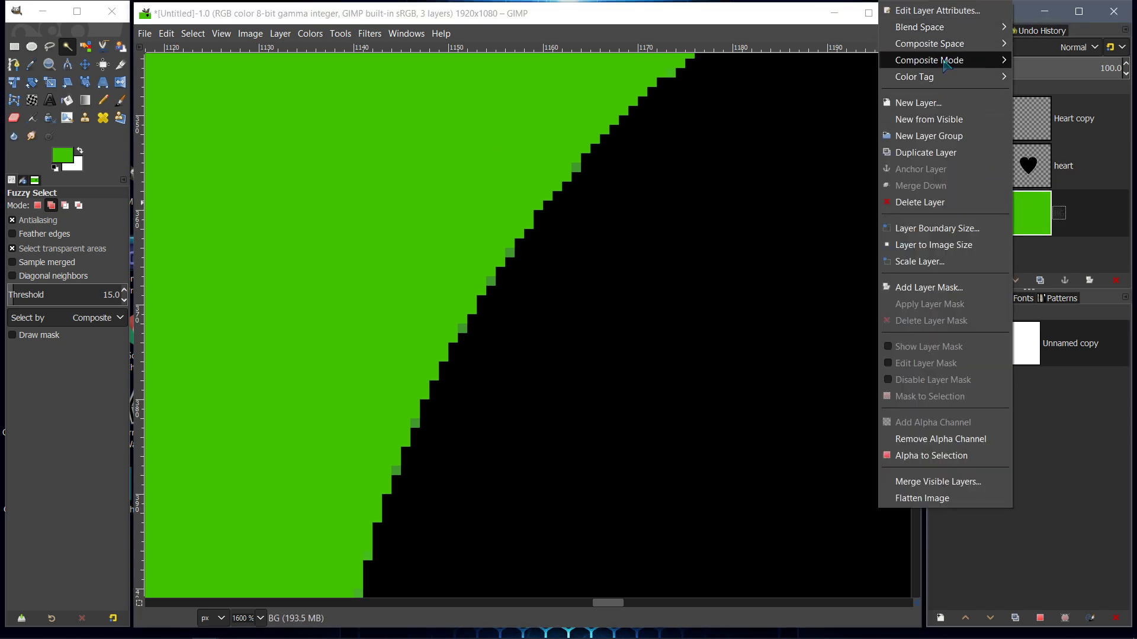
click(939, 102)
click(1022, 349)
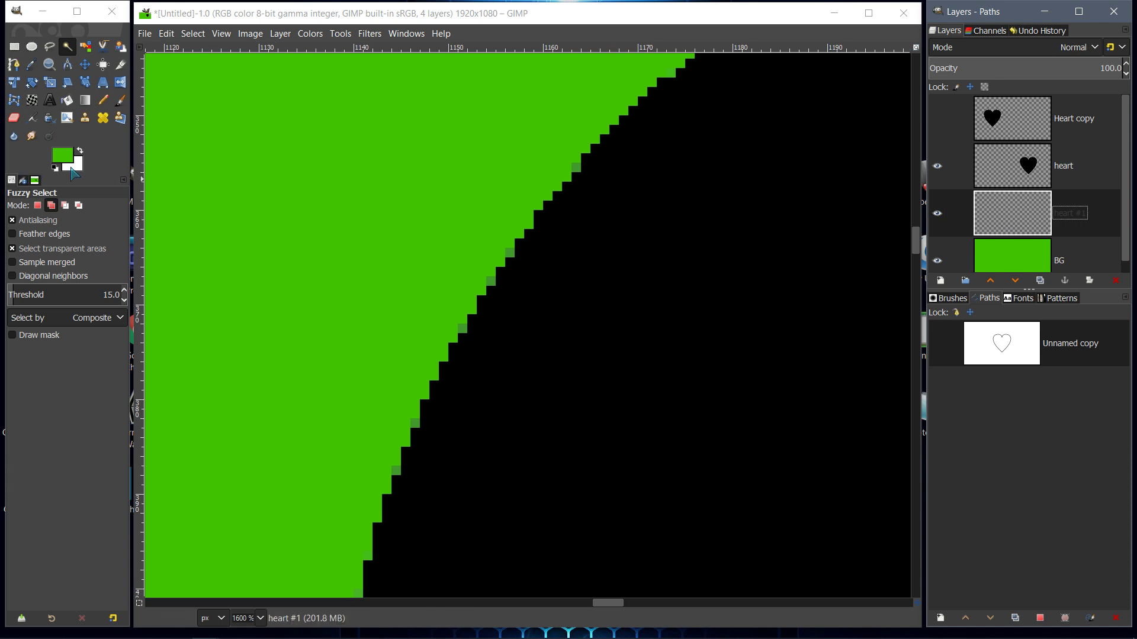
drag(72, 169, 415, 201)
- Merge the heart layer into heart #1, then delete the heart #1 layer
right_click(1026, 170)
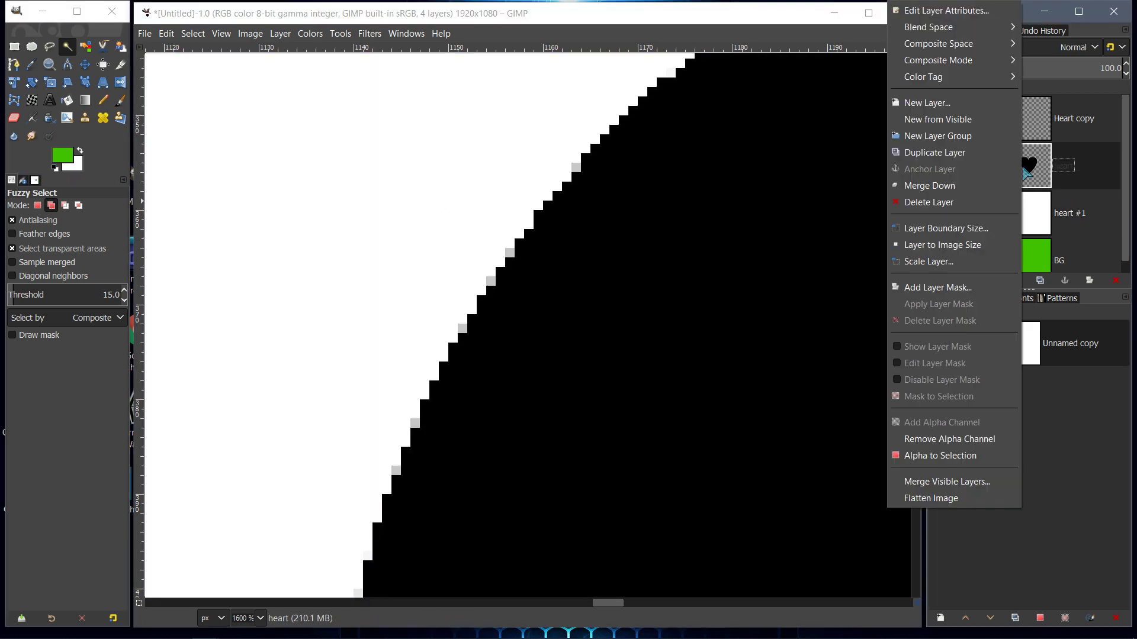
click(931, 185)
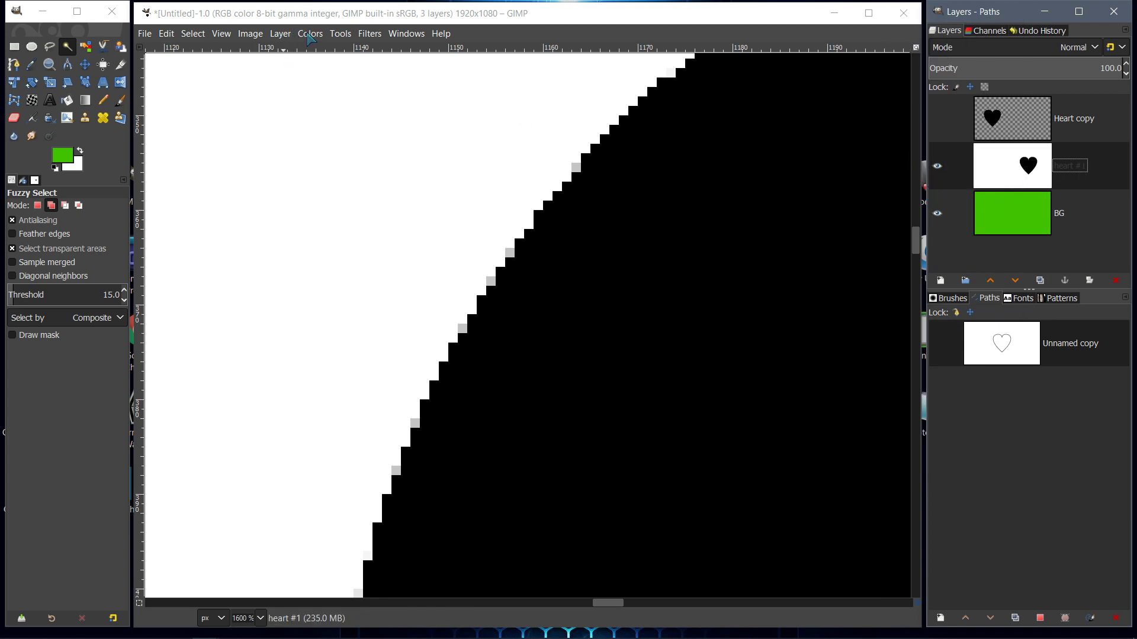
right_click(1037, 177)
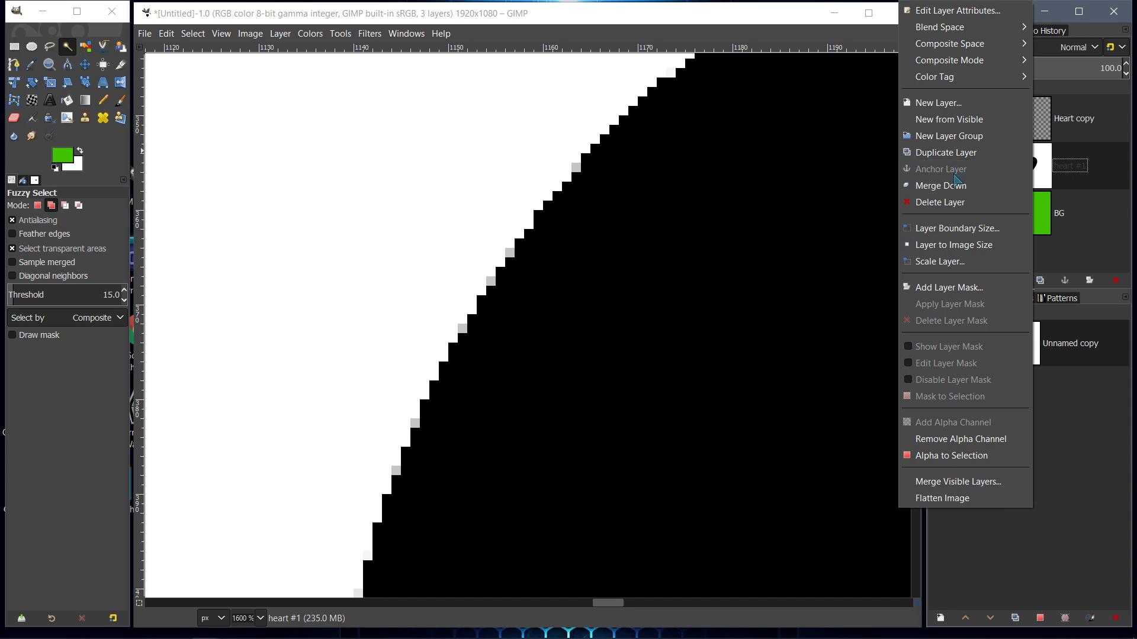
click(944, 202)
- Create a new transparent layer named 'heart' above BG and fill it with white
right_click(1011, 168)
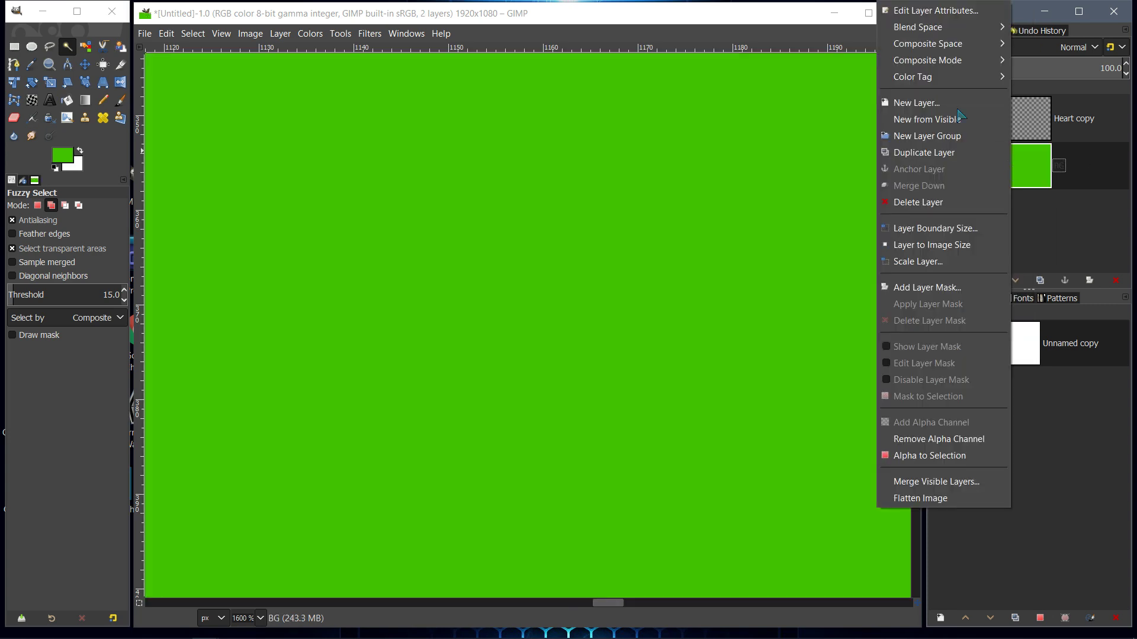
click(922, 110)
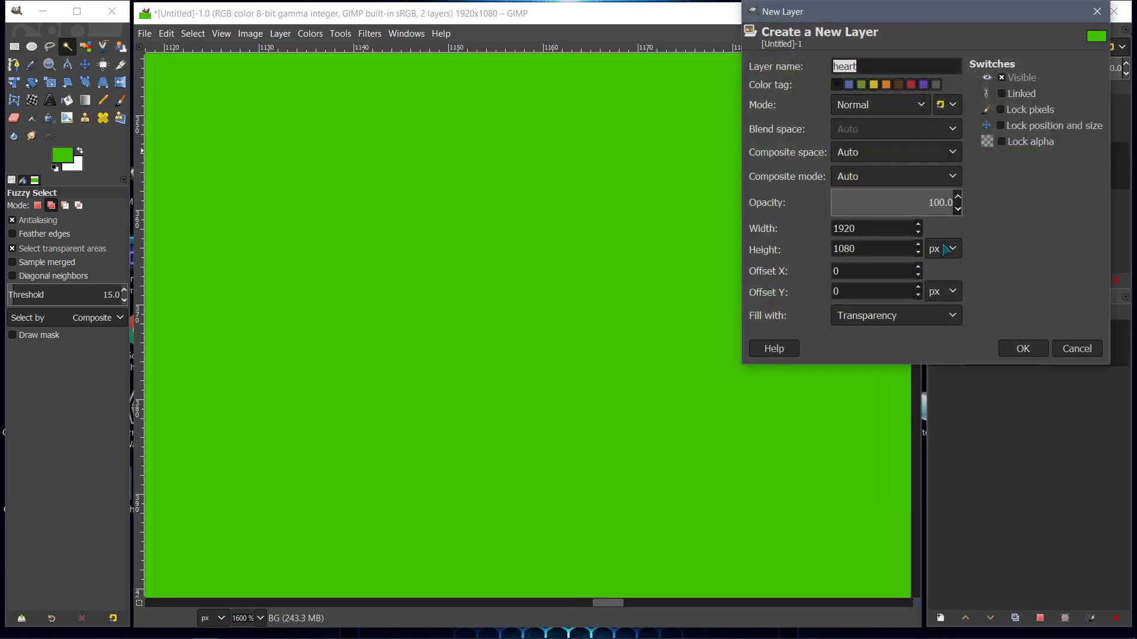
text(heart)
key(Return)
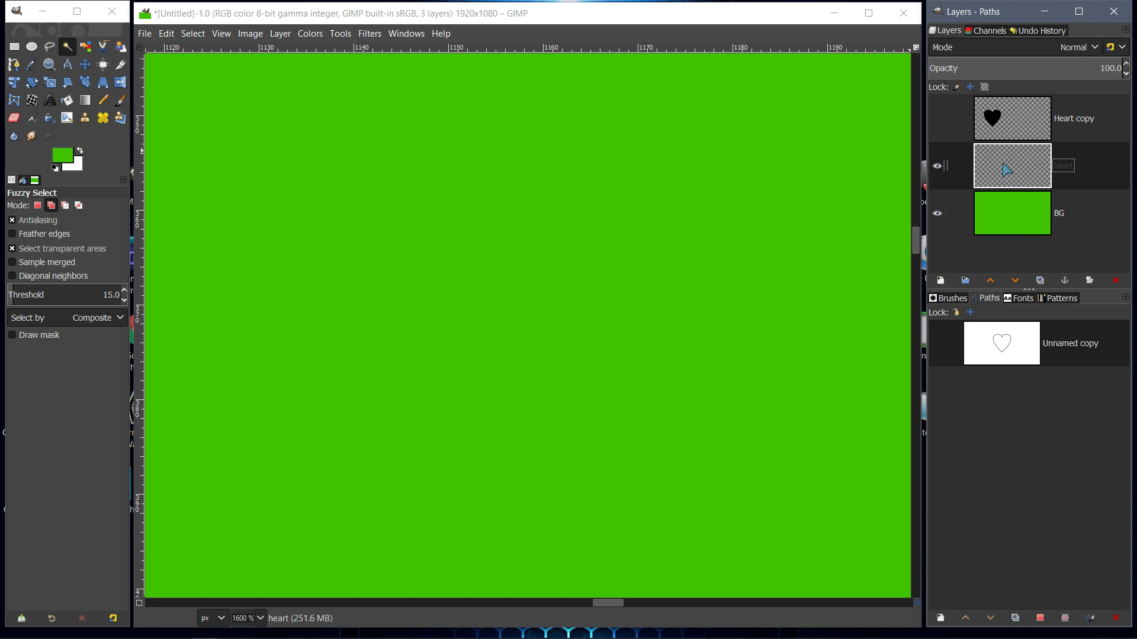
click(661, 156)
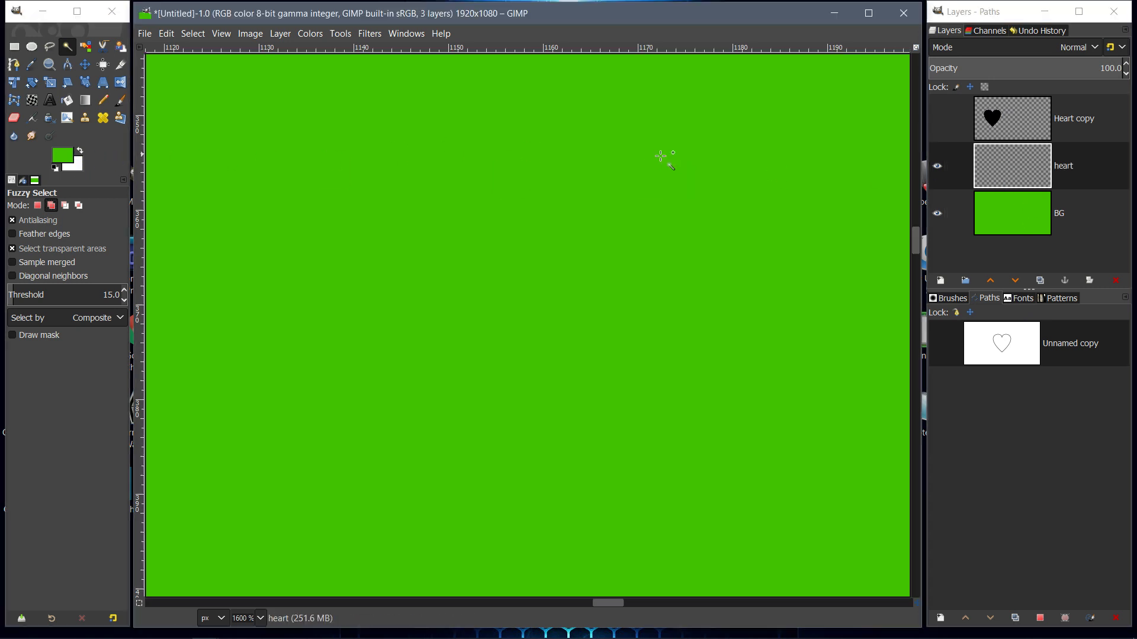
key(ctrl+.)
- Merge Heart copy down onto the white heart layer and view it at 400%
click(997, 114)
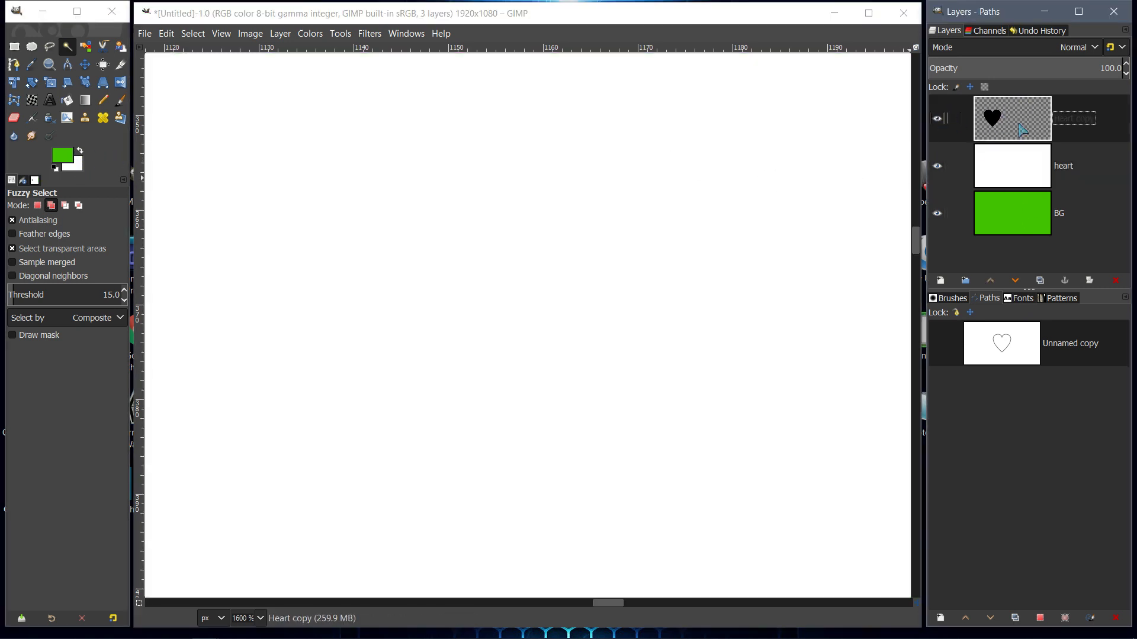
right_click(1023, 129)
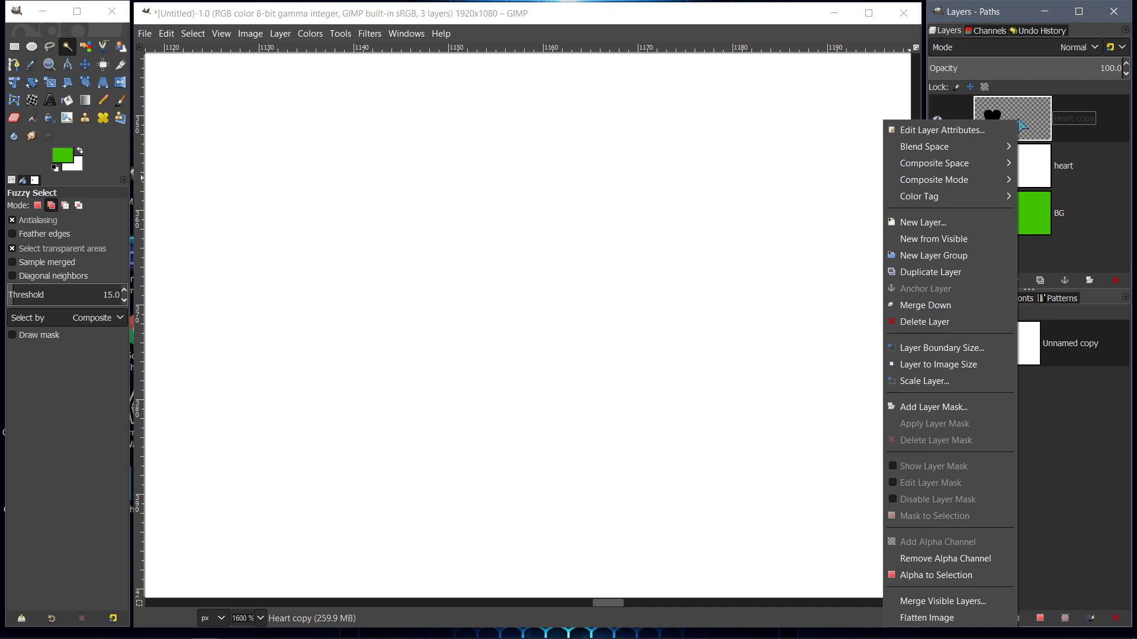
click(916, 305)
click(261, 618)
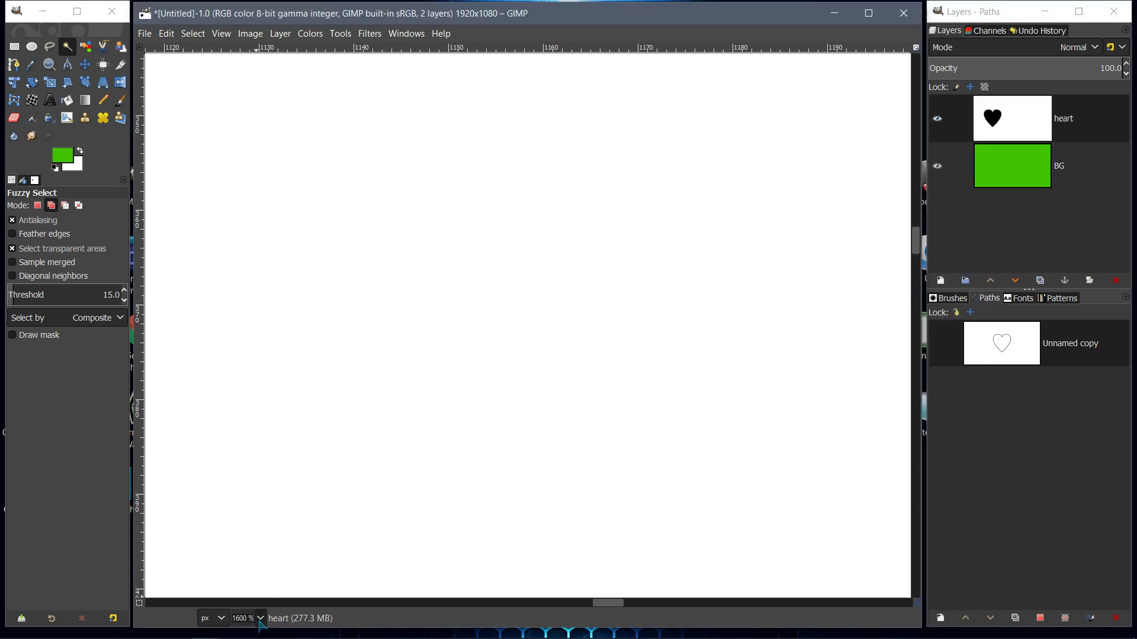
click(249, 484)
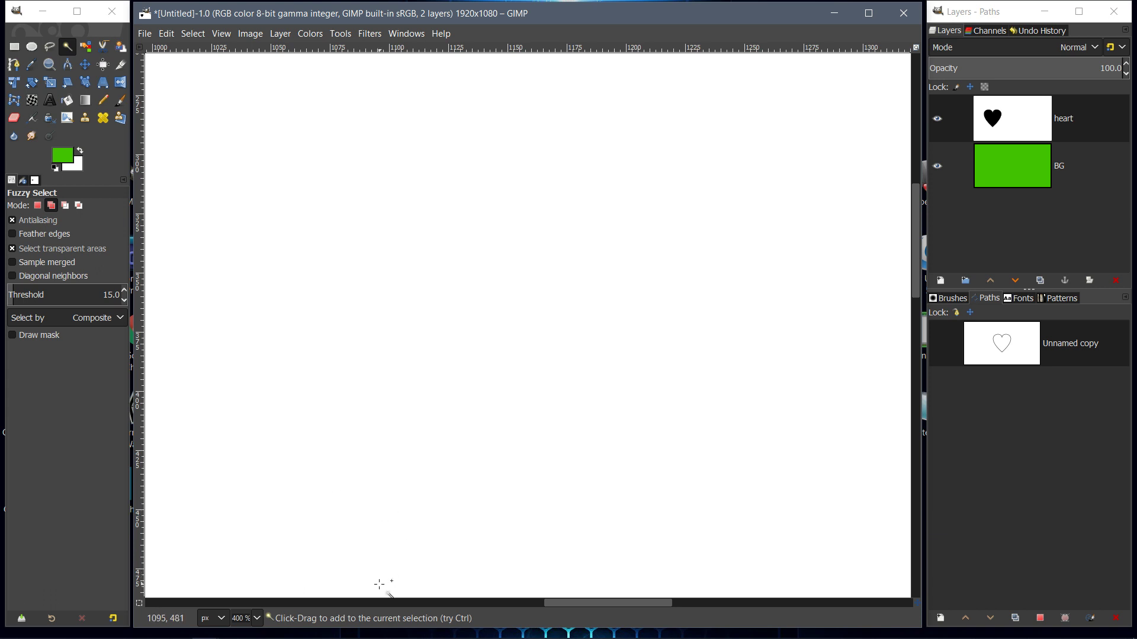
drag(559, 603, 346, 608)
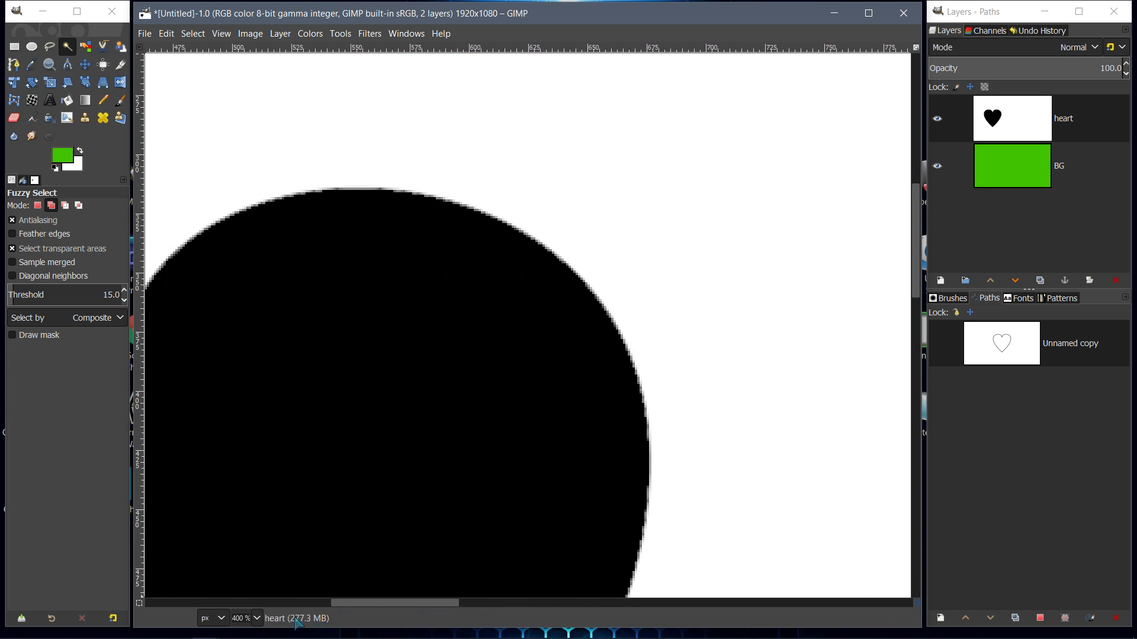
click(258, 618)
- At 100% zoom, apply Color to Alpha with white to the heart layer
click(251, 522)
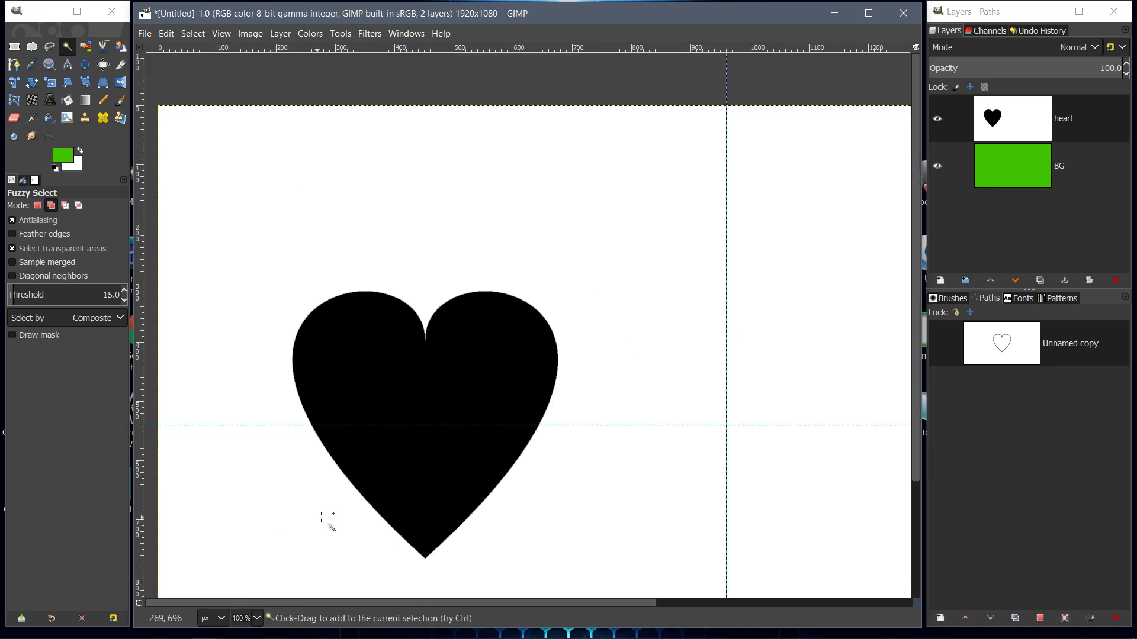
click(1001, 124)
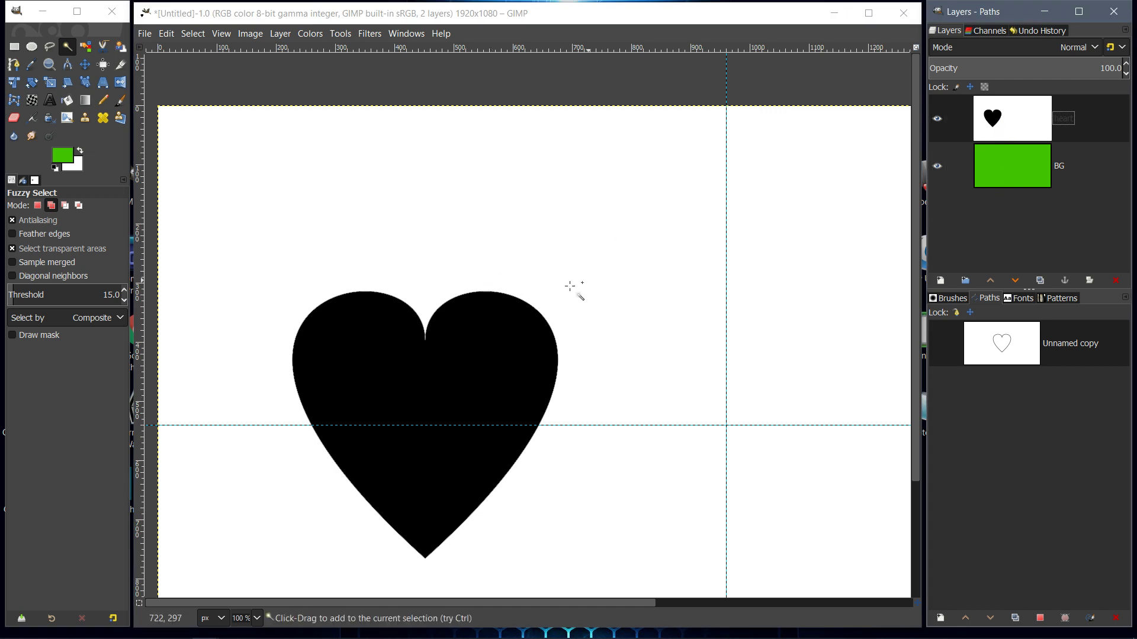
click(279, 33)
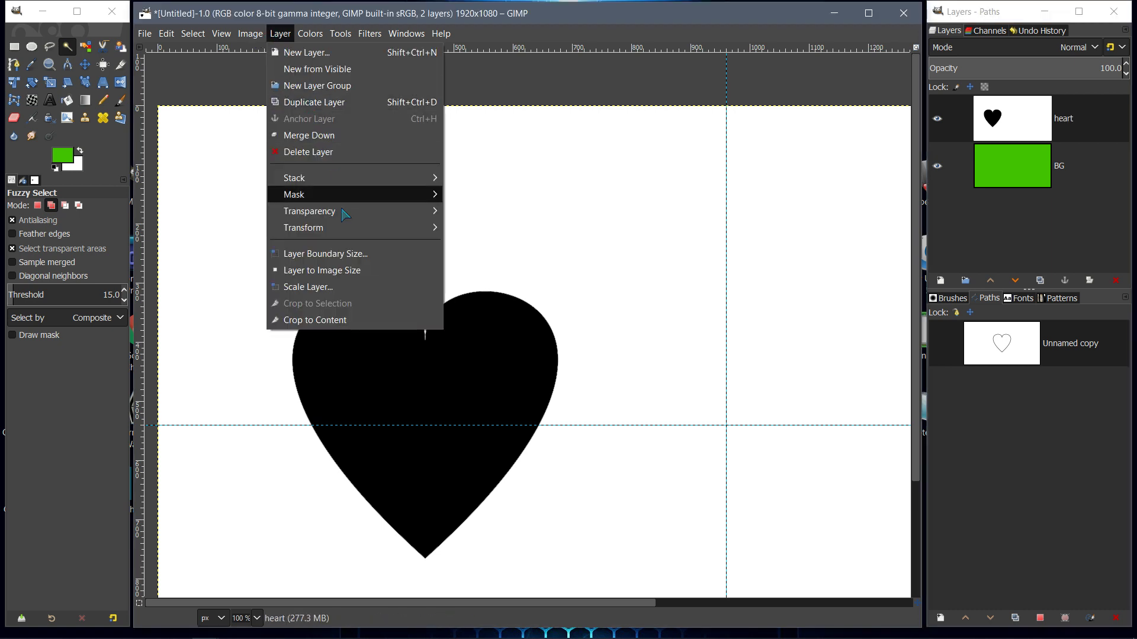
mouse_move(342, 211)
click(495, 245)
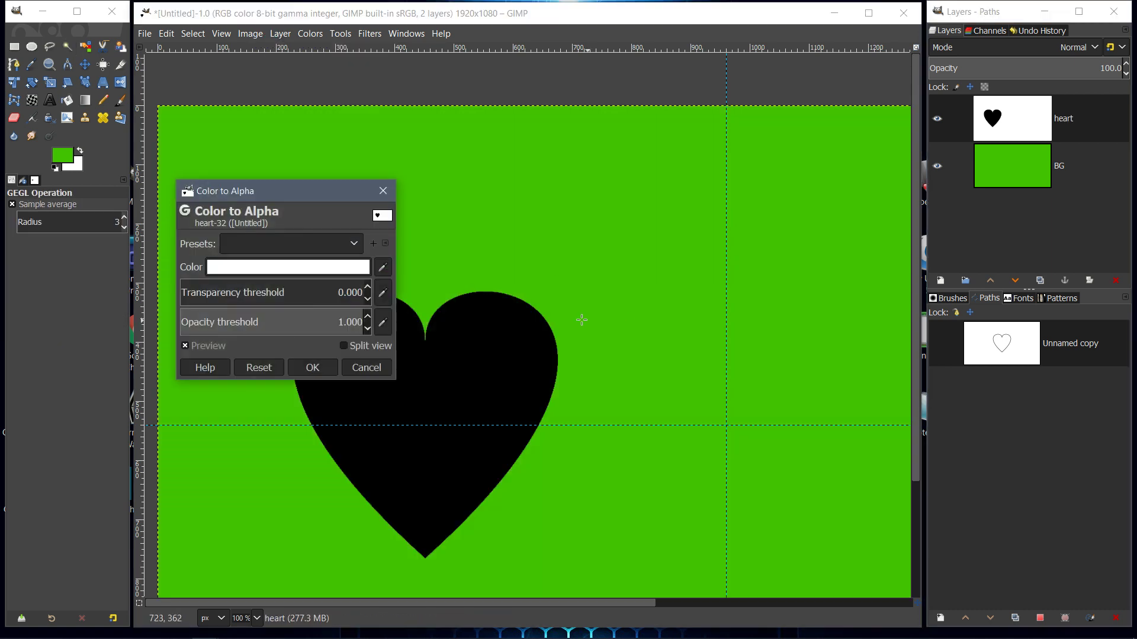
click(312, 367)
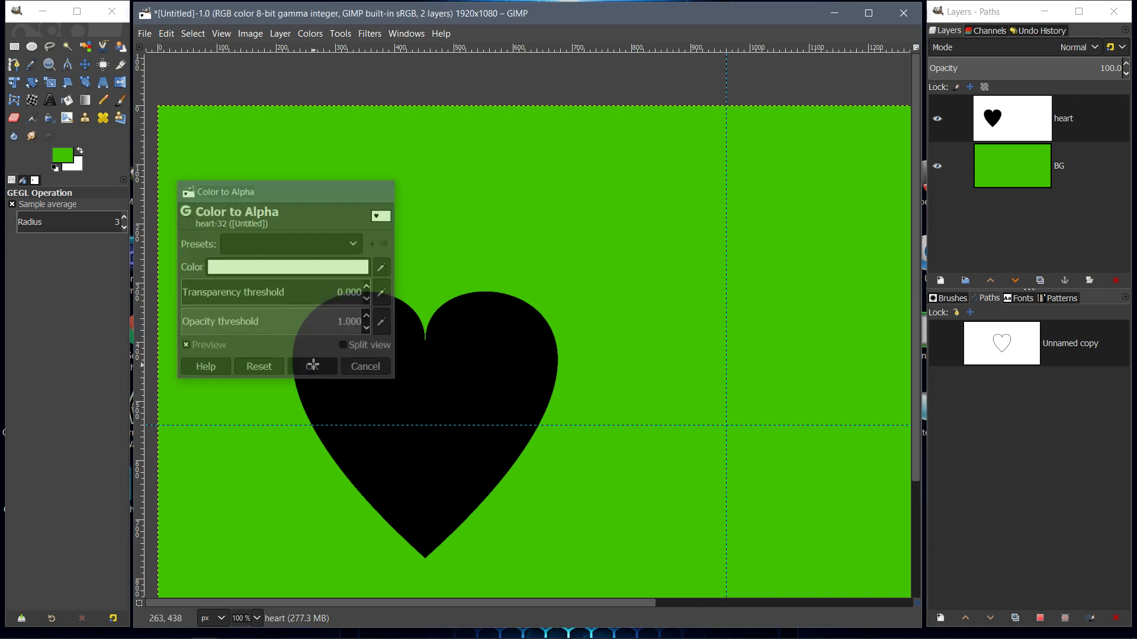
- Inspect the heart's blended edge at 1600%, then make the BG layer active
click(257, 618)
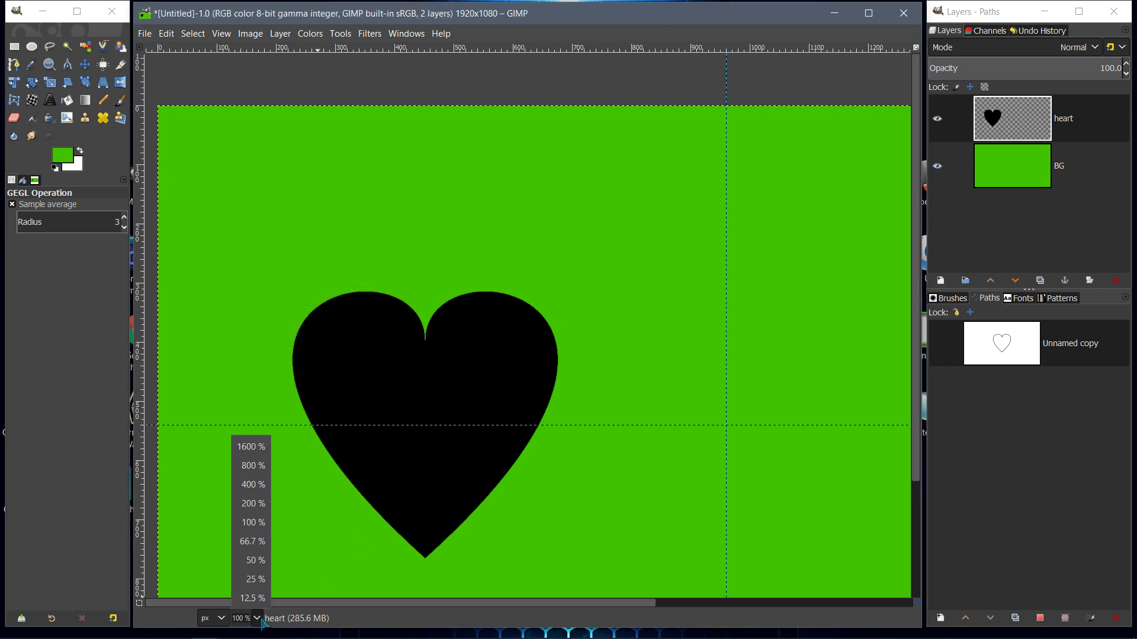
click(244, 451)
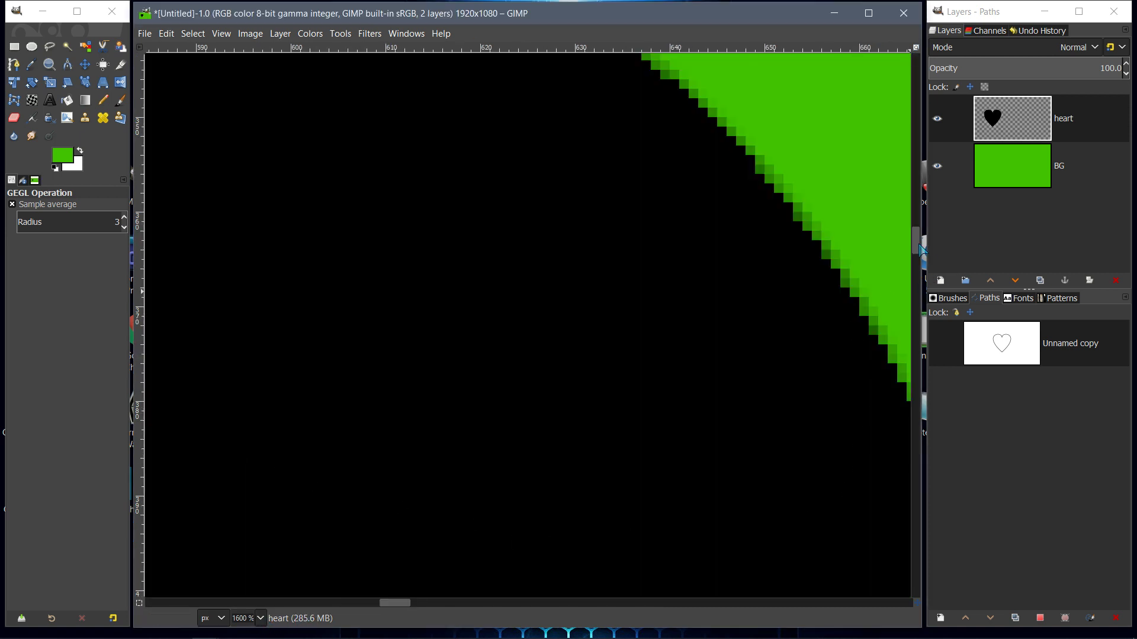
scroll(920, 246, up, 5)
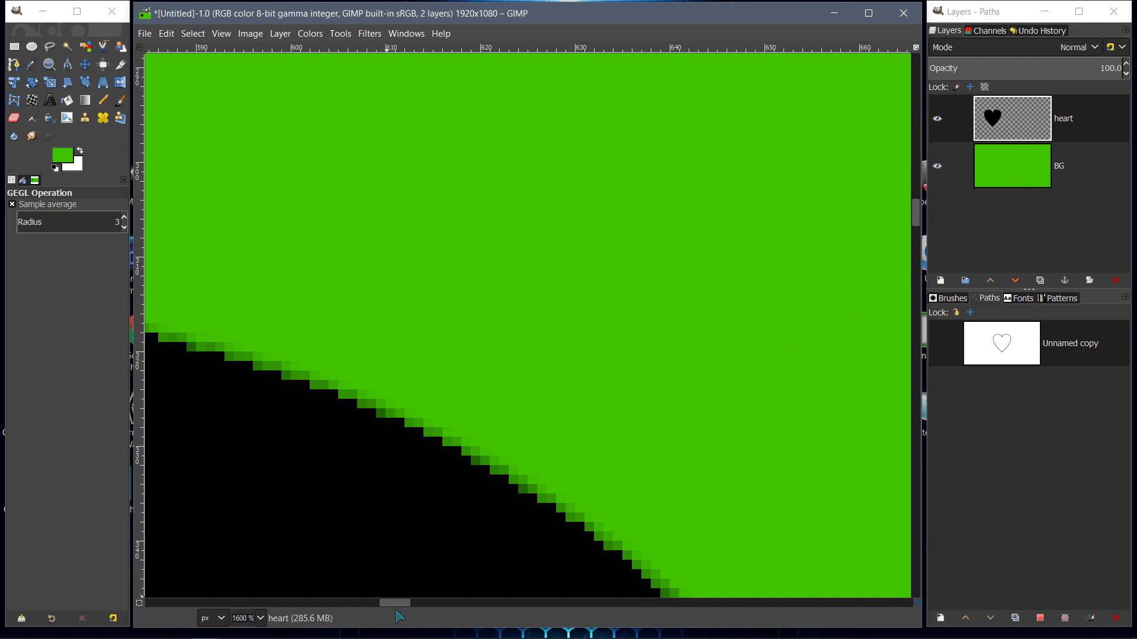
drag(393, 603, 360, 599)
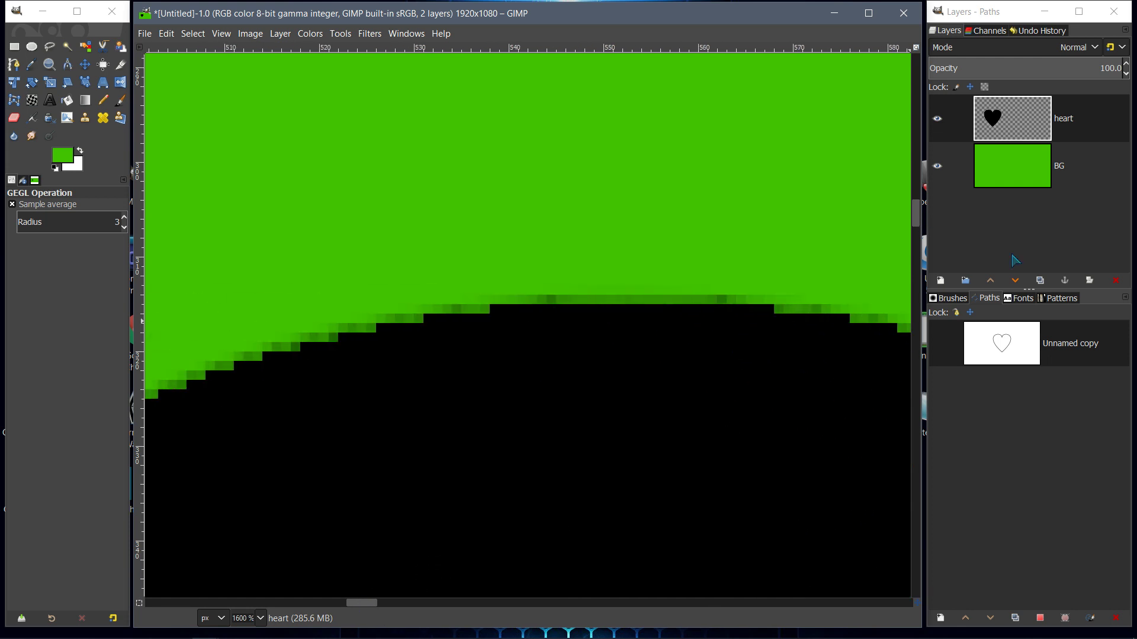
click(1018, 166)
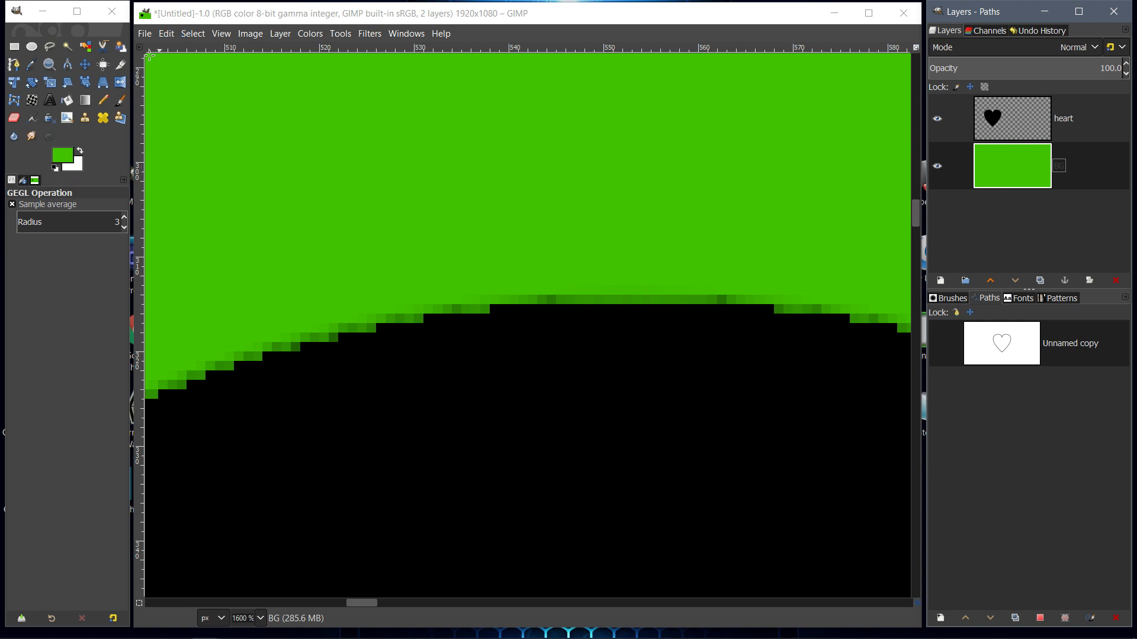
- Set the foreground colour to black and fill the BG layer with it
click(66, 157)
drag(81, 155, 81, 206)
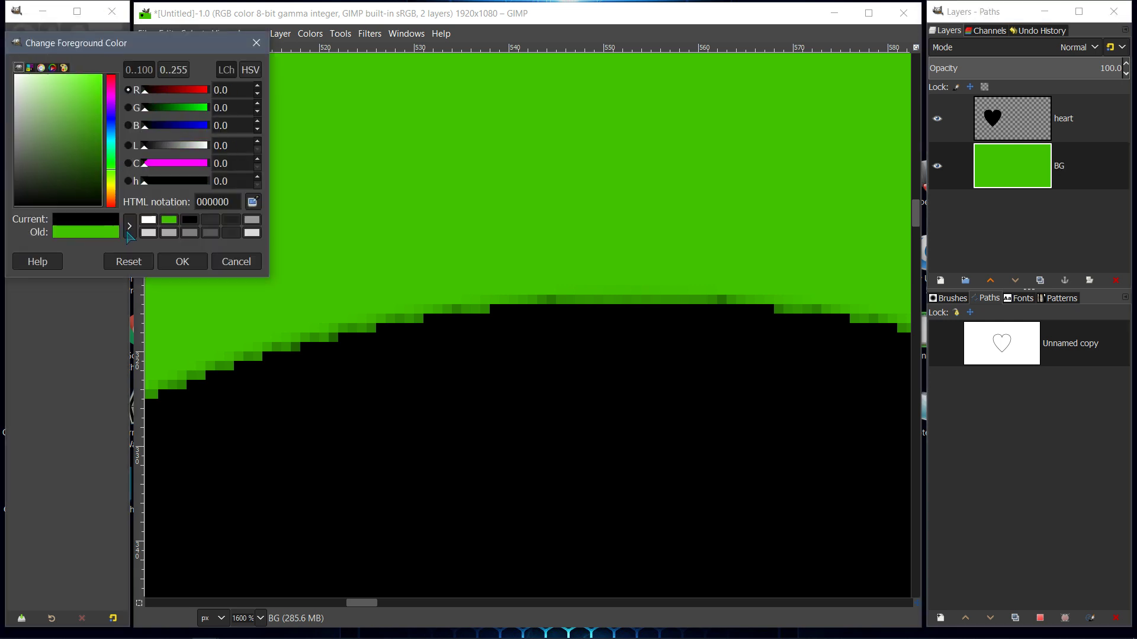
click(183, 261)
drag(64, 158, 606, 200)
- Invert the black BG layer to white with Colors > Invert
click(1027, 131)
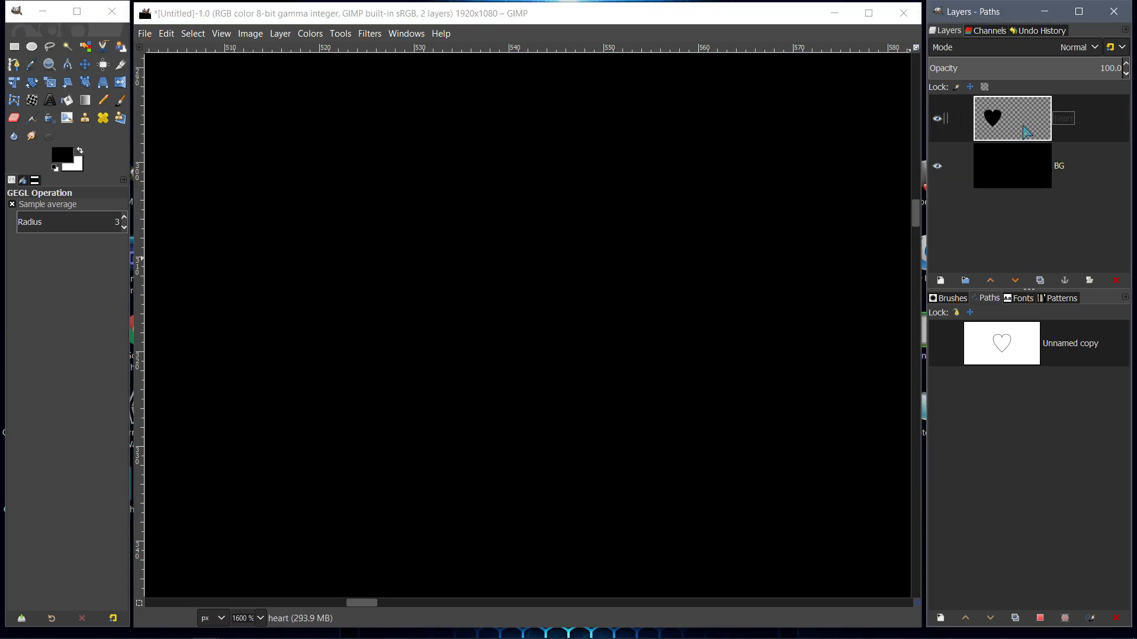
click(260, 618)
click(252, 522)
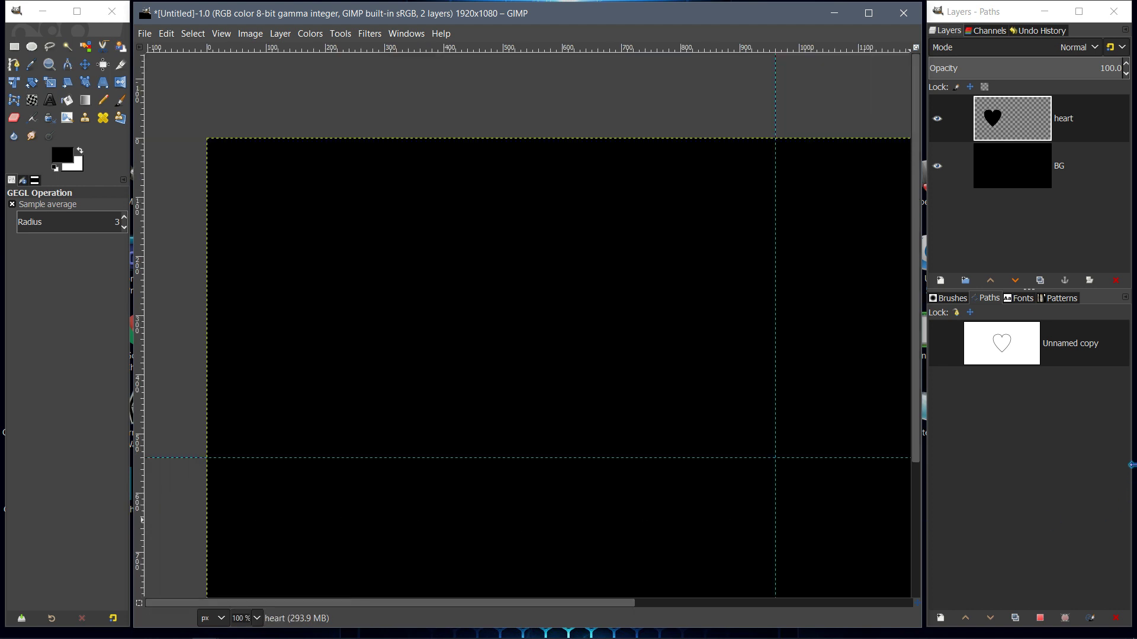
drag(432, 603, 543, 603)
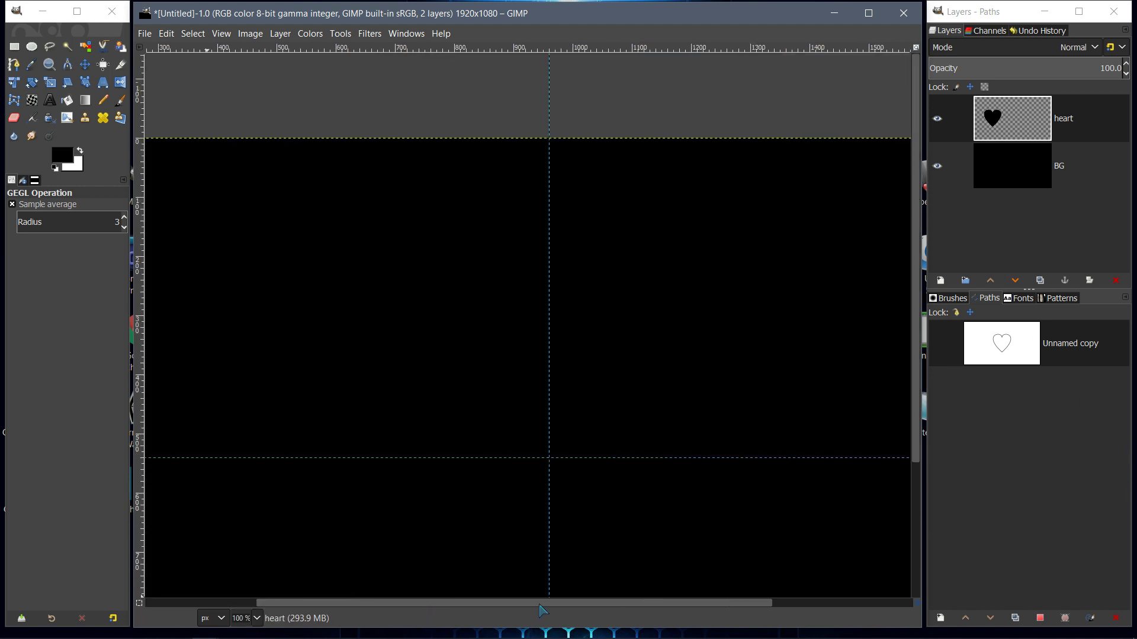
scroll(791, 267, down, 3)
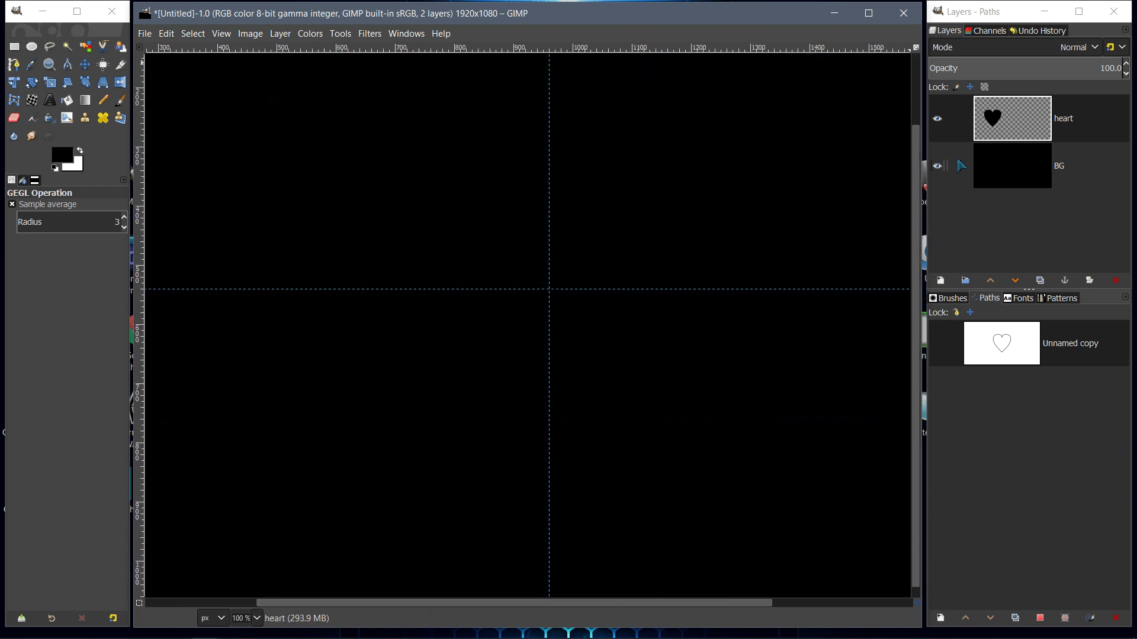
click(1011, 119)
click(1001, 156)
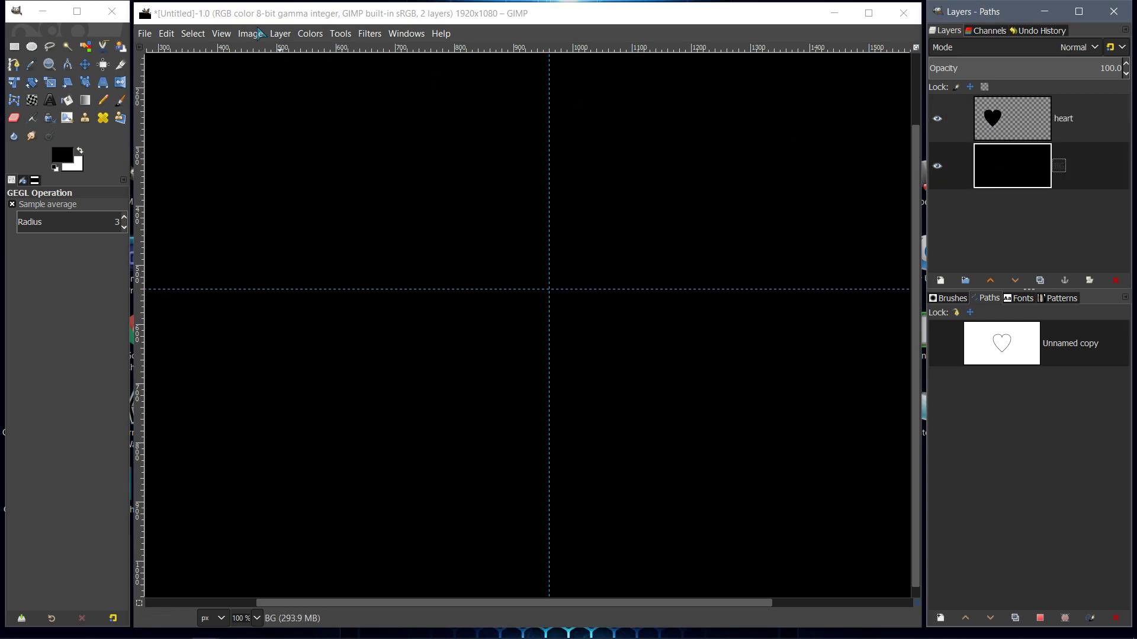
click(311, 33)
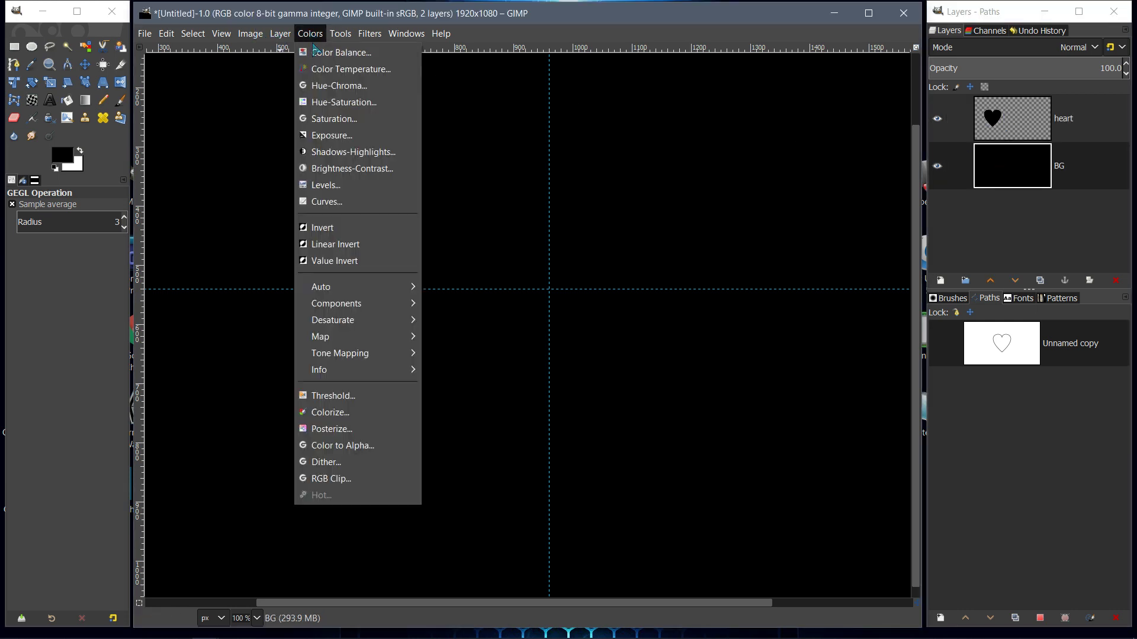
click(327, 225)
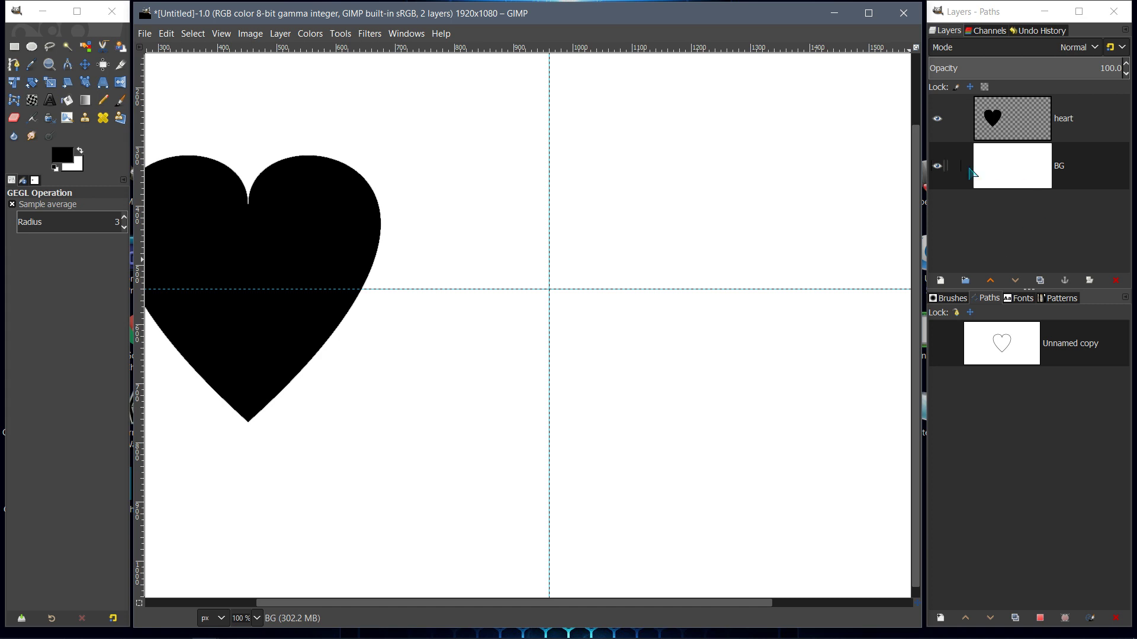
- Zoom to 66.7% to fit the whole image and select the heart layer
scroll(414, 592, left, 3)
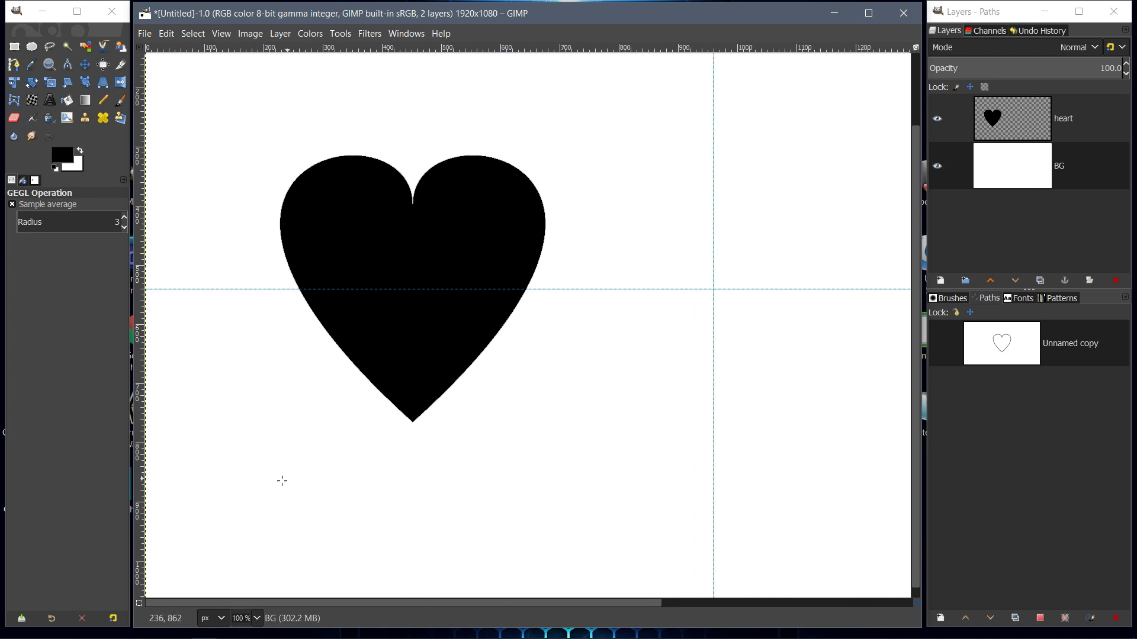
click(257, 619)
click(247, 520)
click(256, 619)
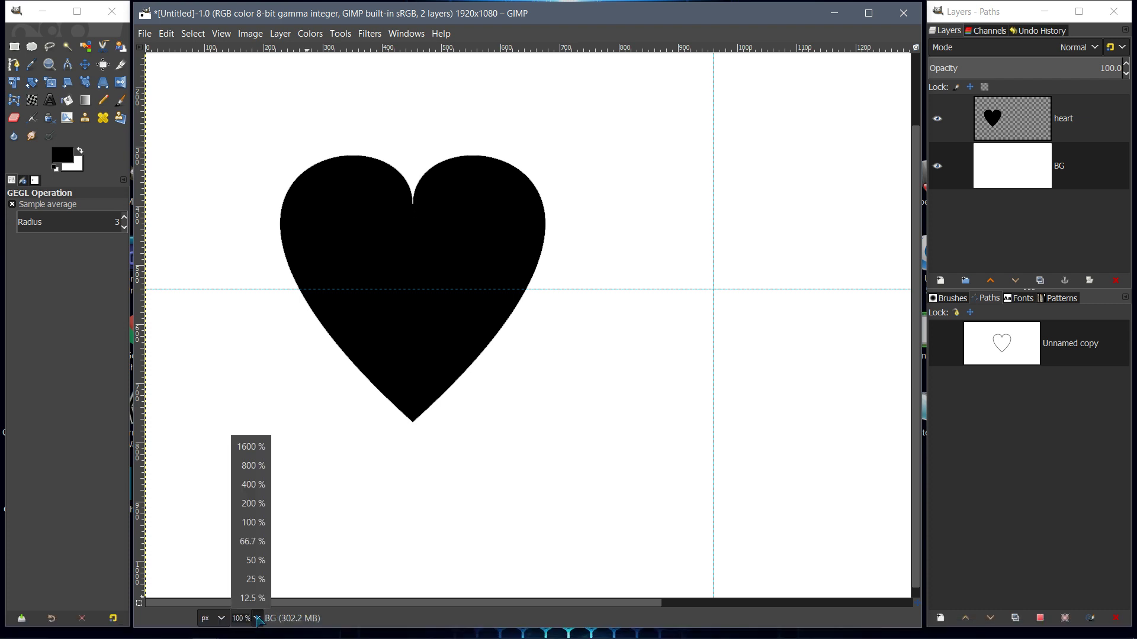
click(252, 542)
click(1008, 134)
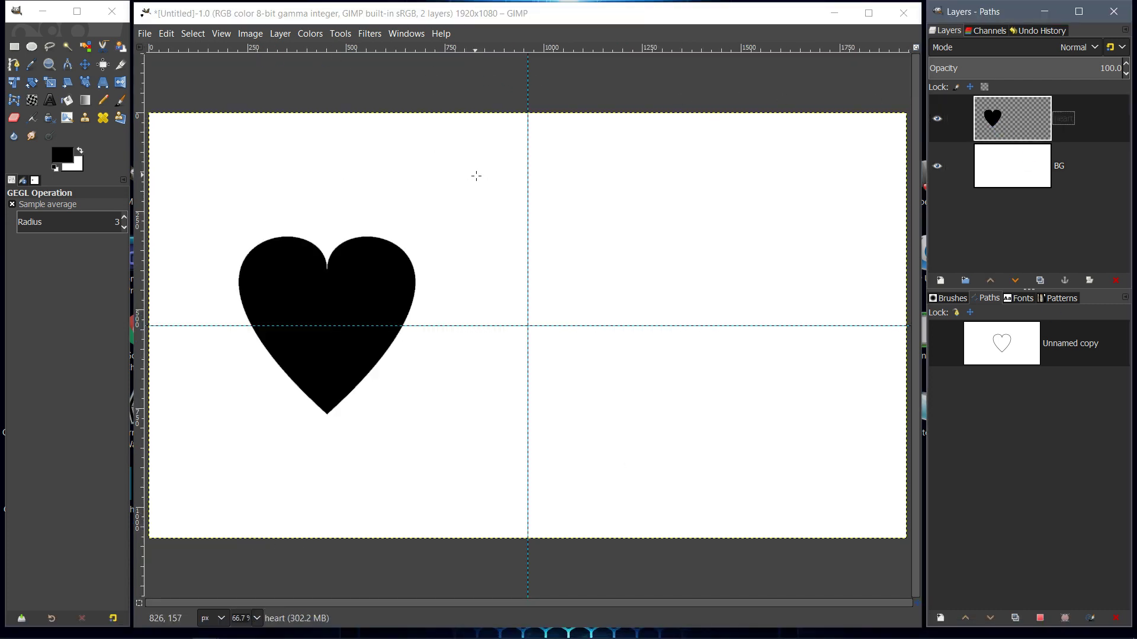
- Crop the heart layer to content and move it onto the guides' centre crossing
click(285, 38)
click(326, 320)
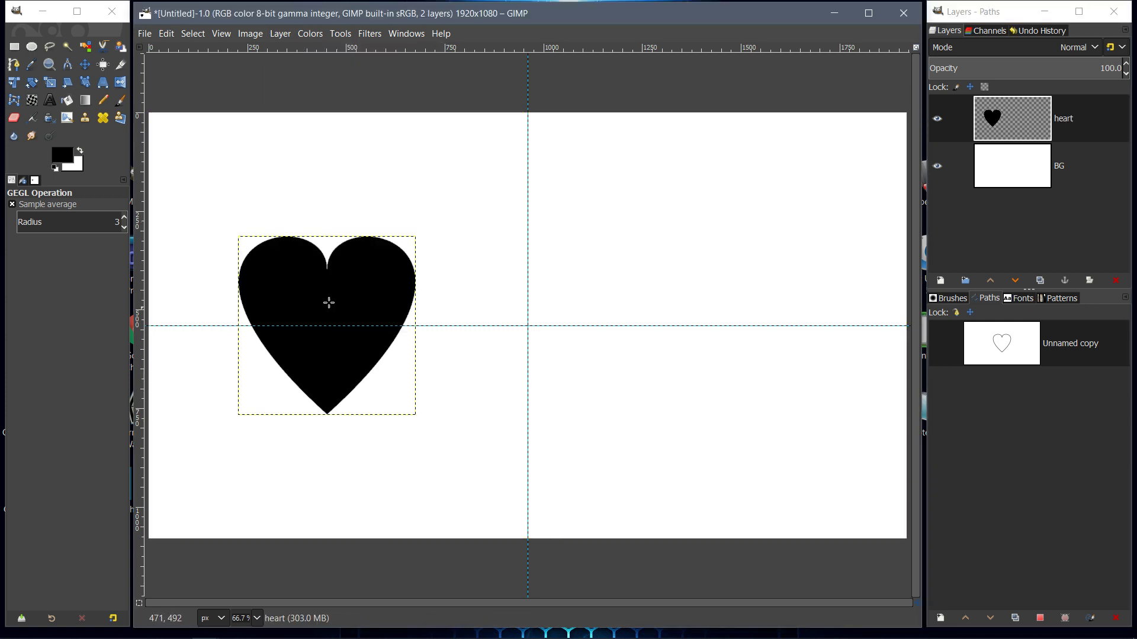
click(85, 64)
drag(272, 264, 471, 268)
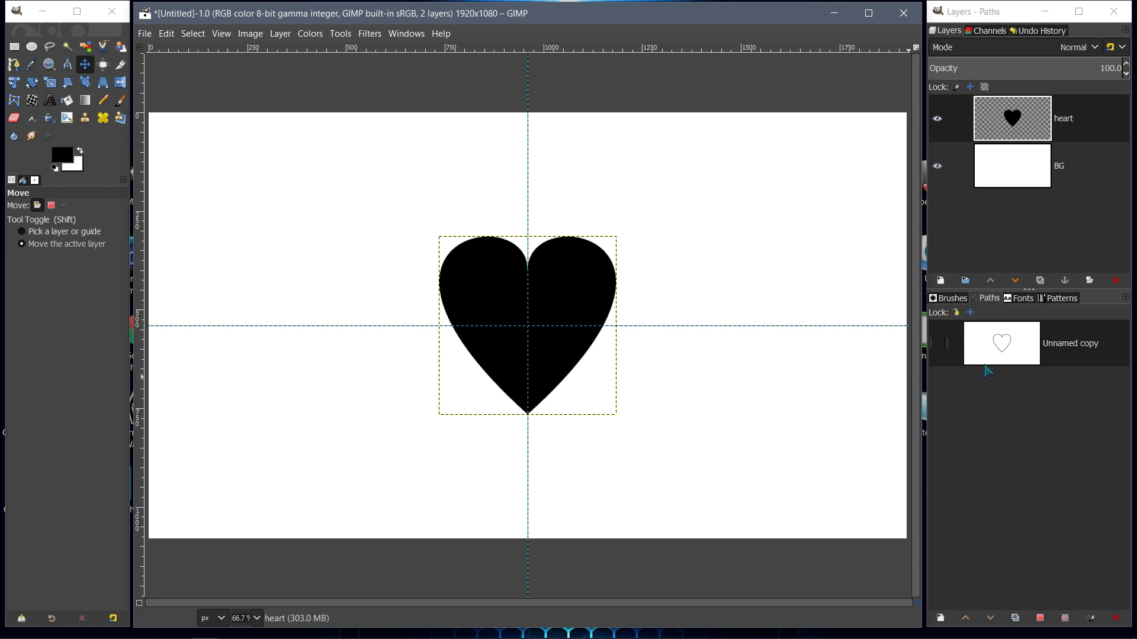
mouse_move(600, 274)
mouse_down()
mouse_move(685, 223)
mouse_move(723, 221)
mouse_move(590, 276)
mouse_up()
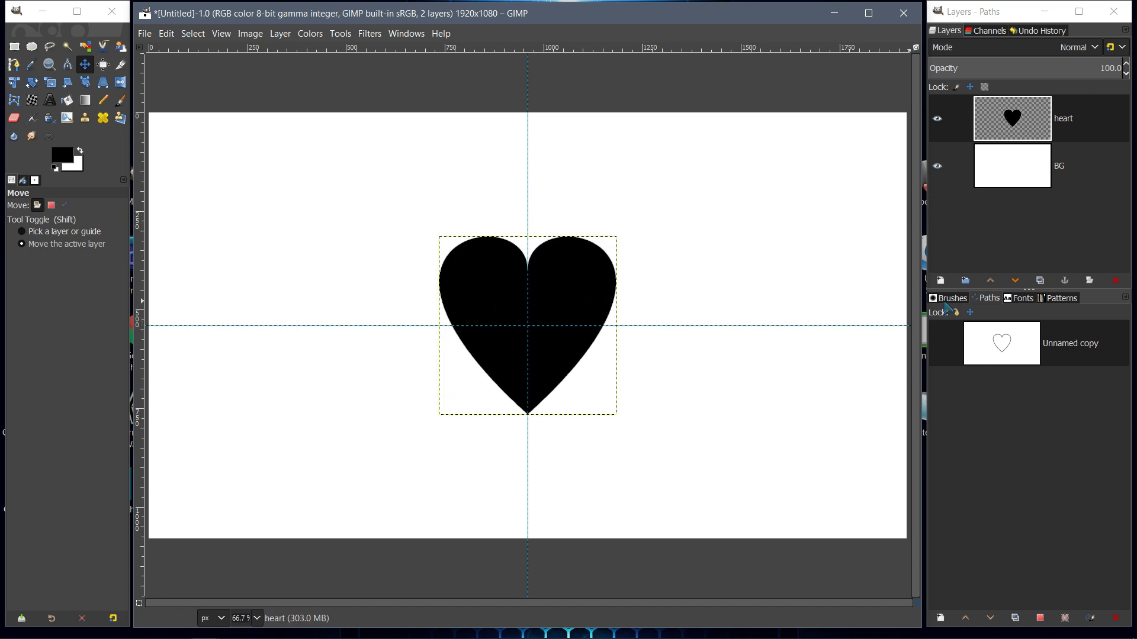